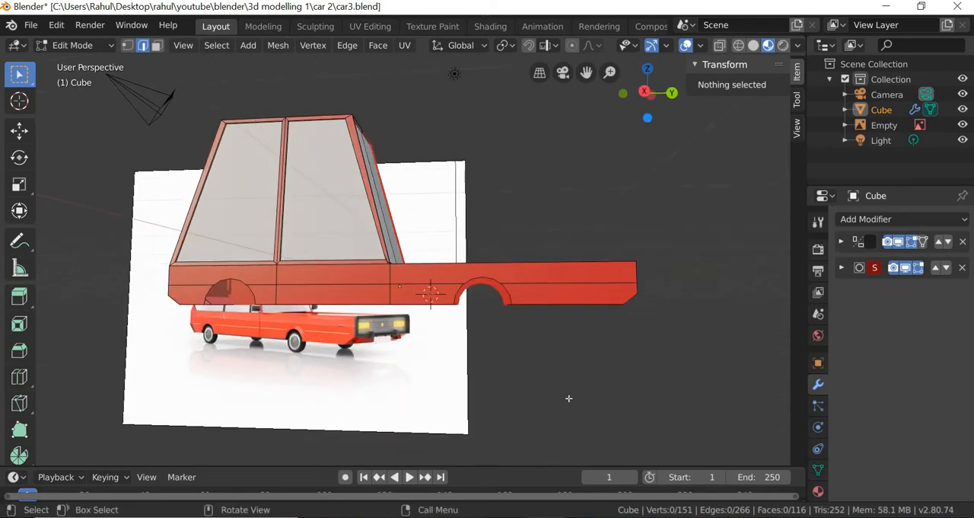
- In Object Mode, add a mesh cylinder with 16 vertices, a 0.5 m radius and a 3 m depth
left_click(73, 45)
left_click(83, 63)
left_click(199, 45)
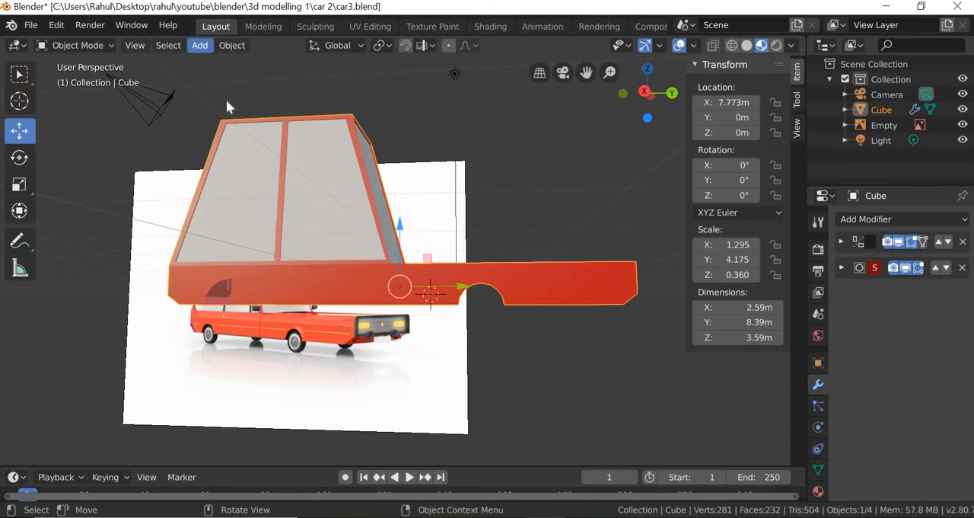
mouse_move(233, 91)
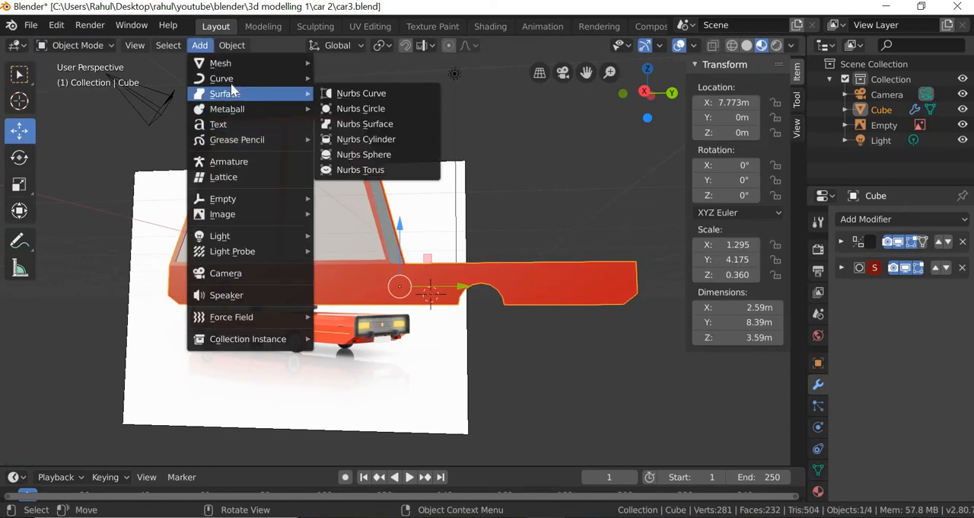
mouse_move(230, 65)
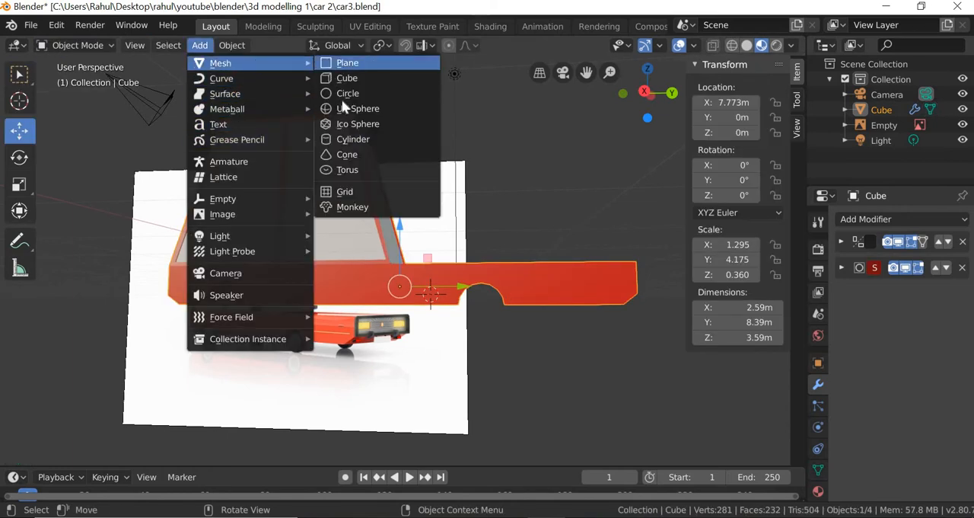
left_click(354, 138)
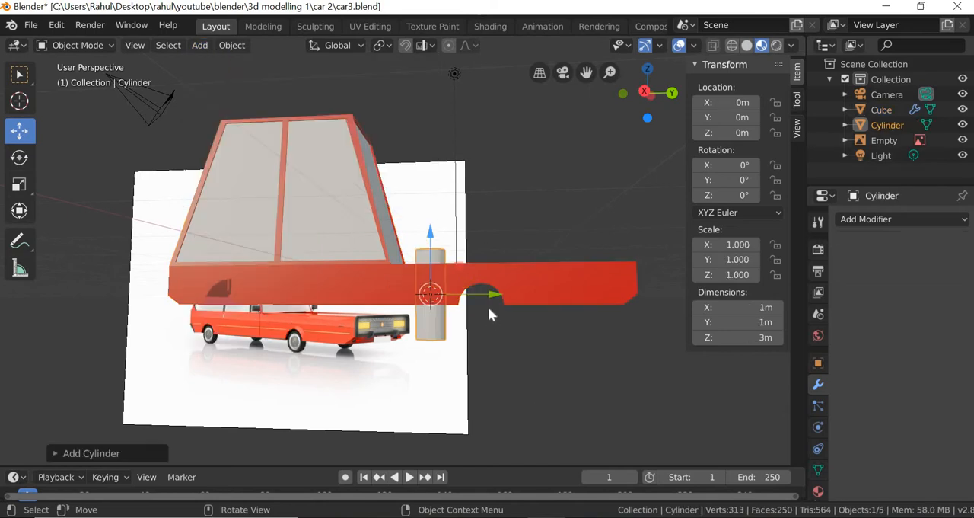
middle_click_drag(474, 401, 404, 390)
left_click(129, 453)
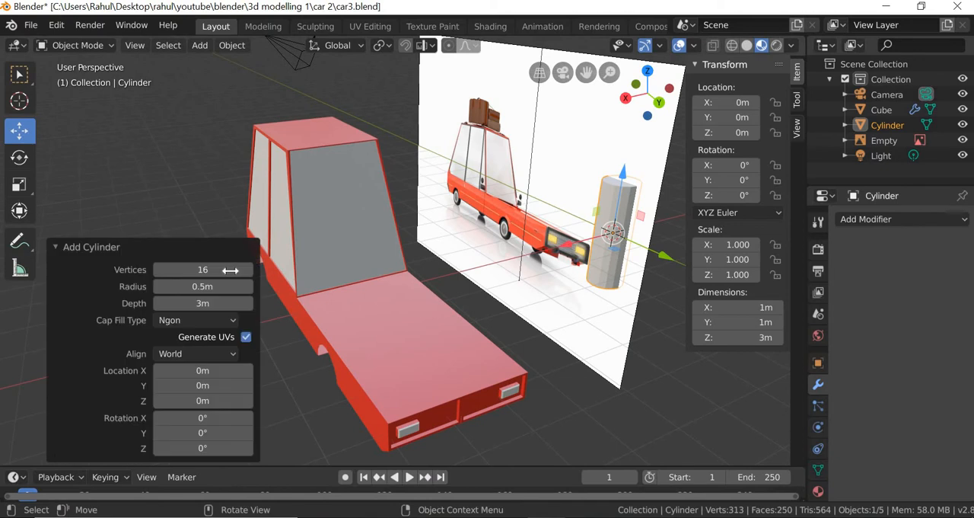
left_click(209, 270)
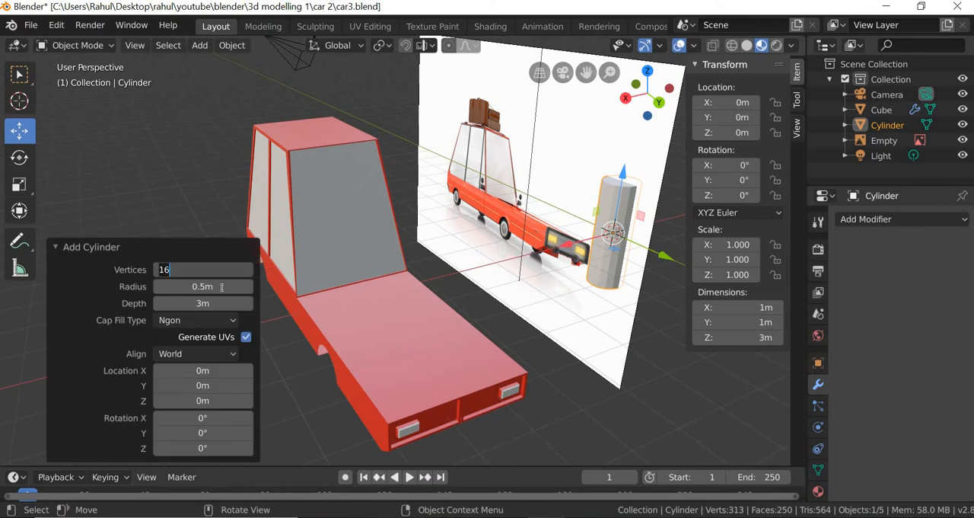
left_click(222, 287)
middle_click_drag(411, 353, 373, 325)
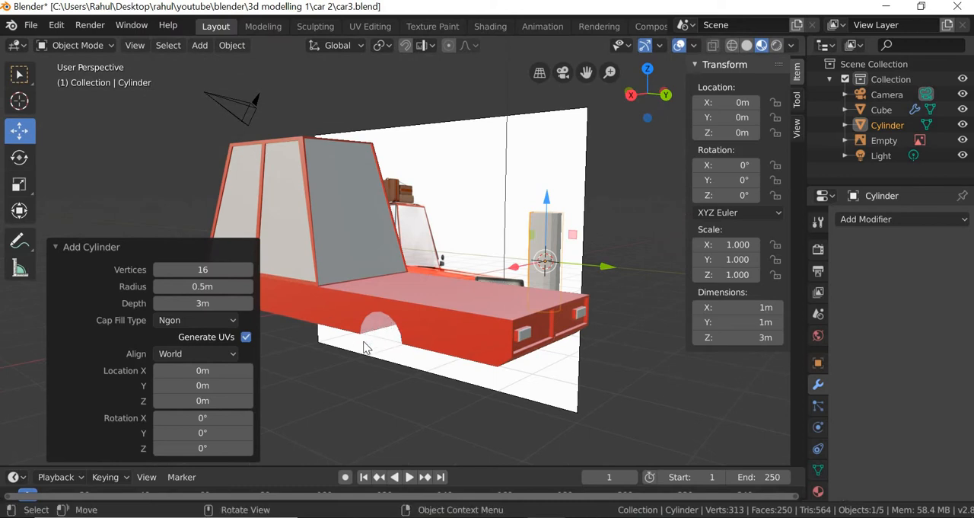
middle_click_drag(387, 391, 223, 303)
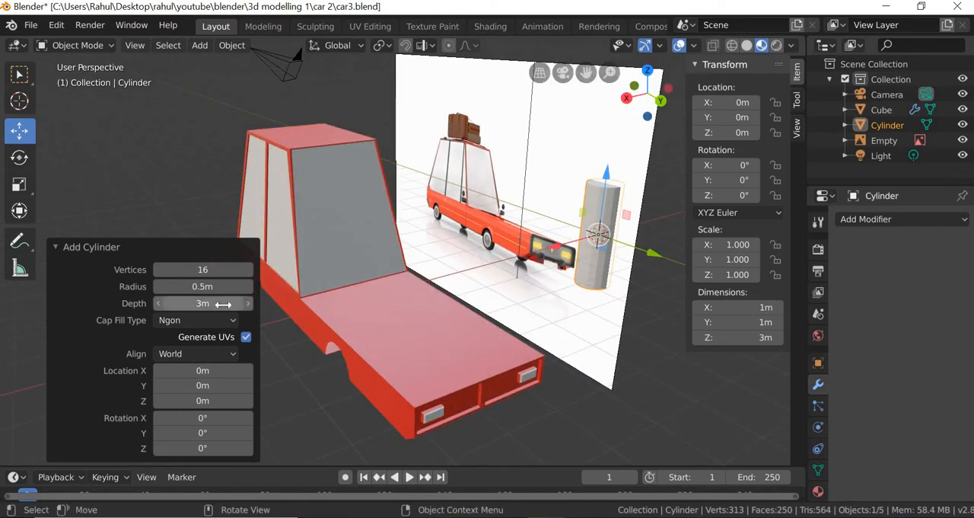
left_click(56, 246)
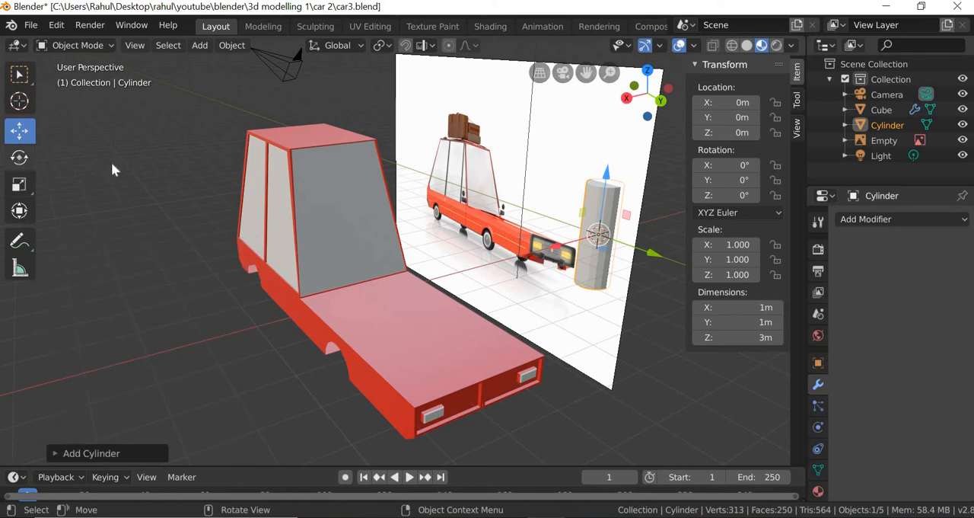
- Rotate the cylinder to 90° about Y and move it along X to about 8.48 m, across the car body
left_click(19, 157)
left_click_drag(573, 221, 561, 262)
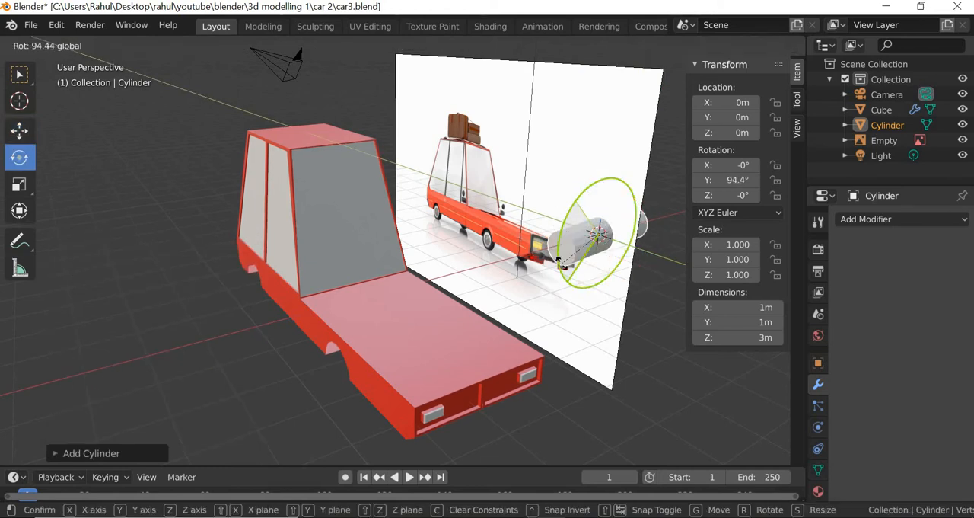
double_click(750, 180)
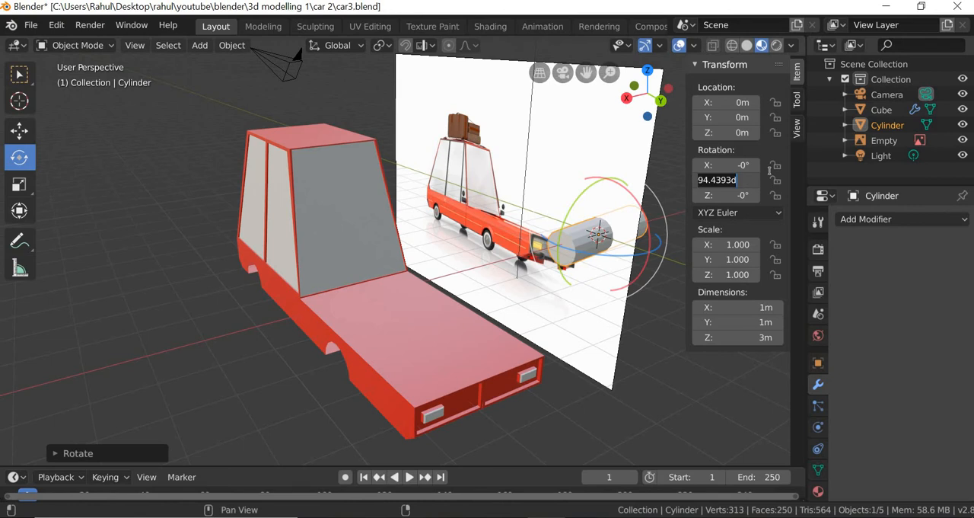
type("90")
key("Return")
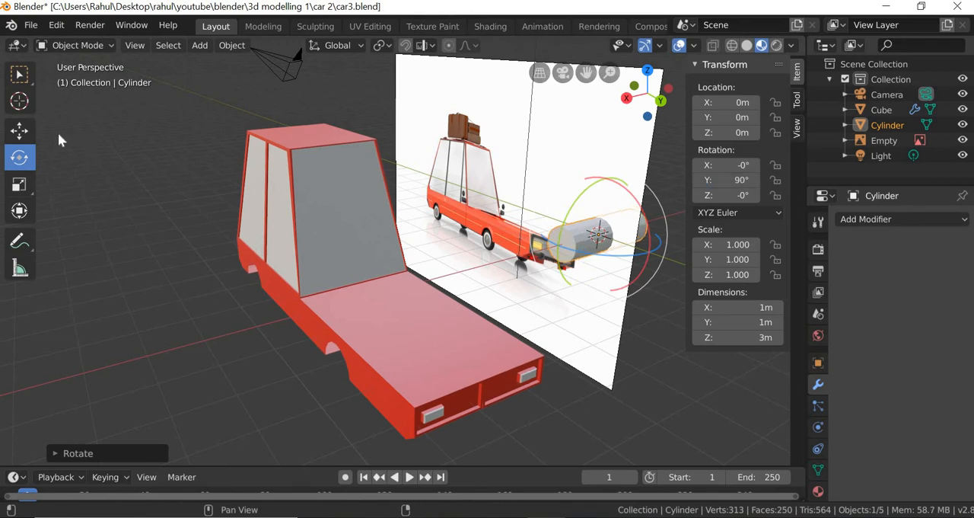
left_click(19, 130)
left_click_drag(558, 253, 495, 244)
- Move the reference image away from the car to about -7.71 m on X and further back along Y
left_click(496, 243)
scroll(491, 241, "down", 2)
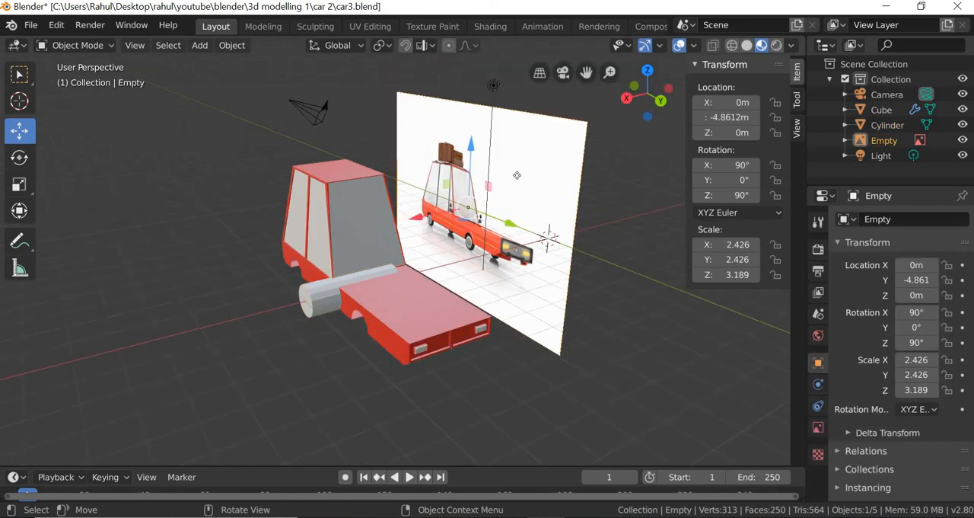
left_click_drag(418, 219, 532, 196)
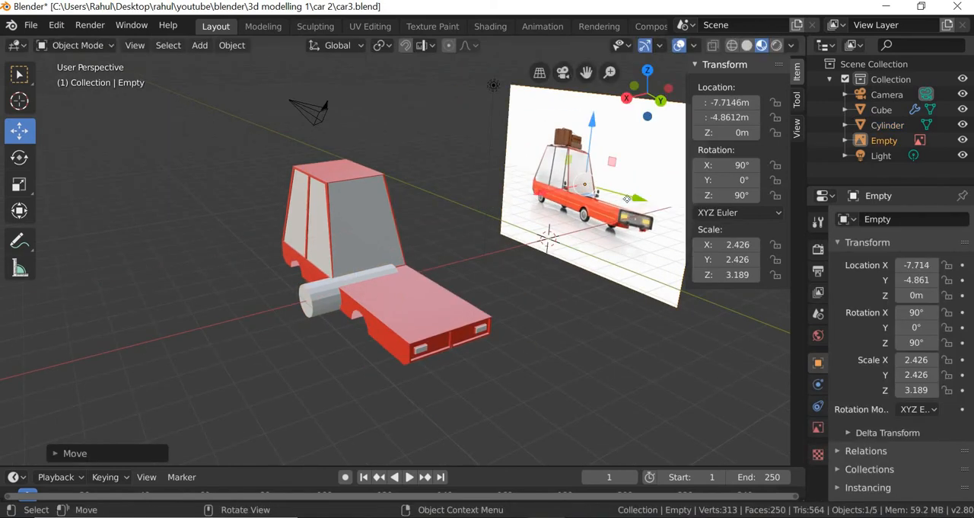
left_click_drag(638, 196, 384, 284)
middle_click_drag(408, 330, 444, 309)
scroll(304, 335, "up", 2)
- Move the cylinder to about 3.02 m along Y near the car's front and to about 8.21 m along X
left_click(319, 335)
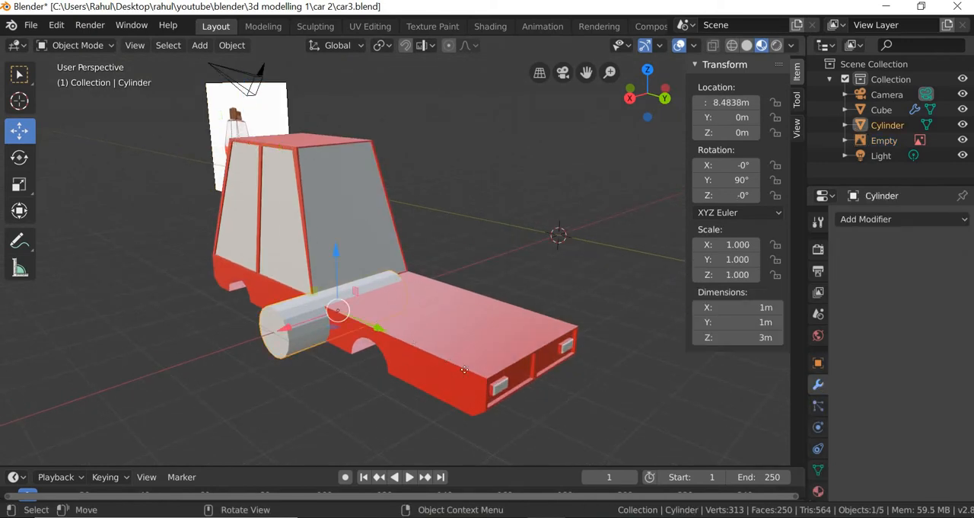
key("g")
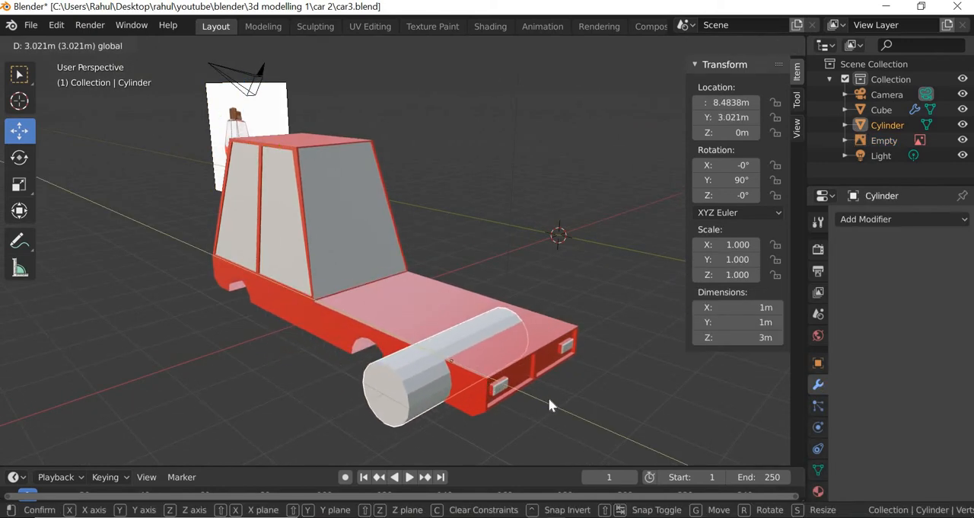
left_click(548, 398)
middle_click_drag(511, 431, 352, 434)
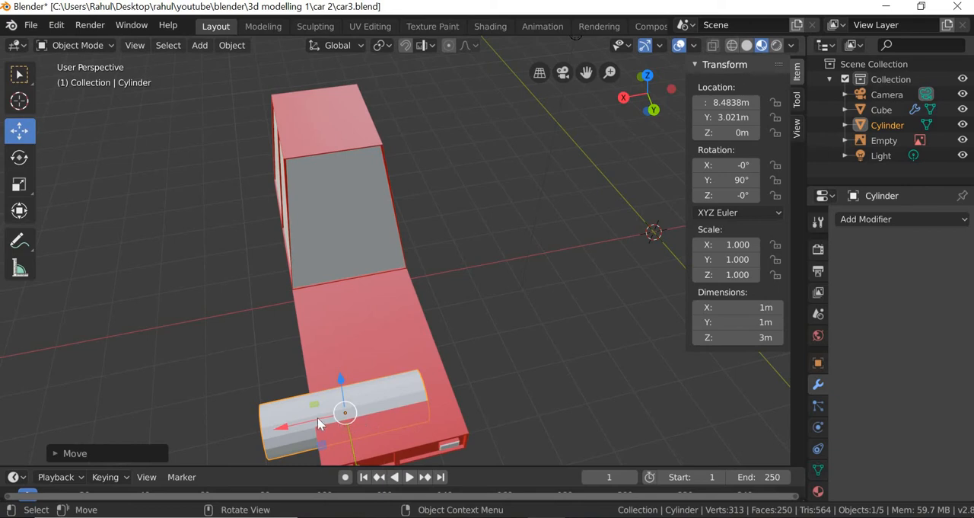
key("g")
key("x")
left_click(449, 408)
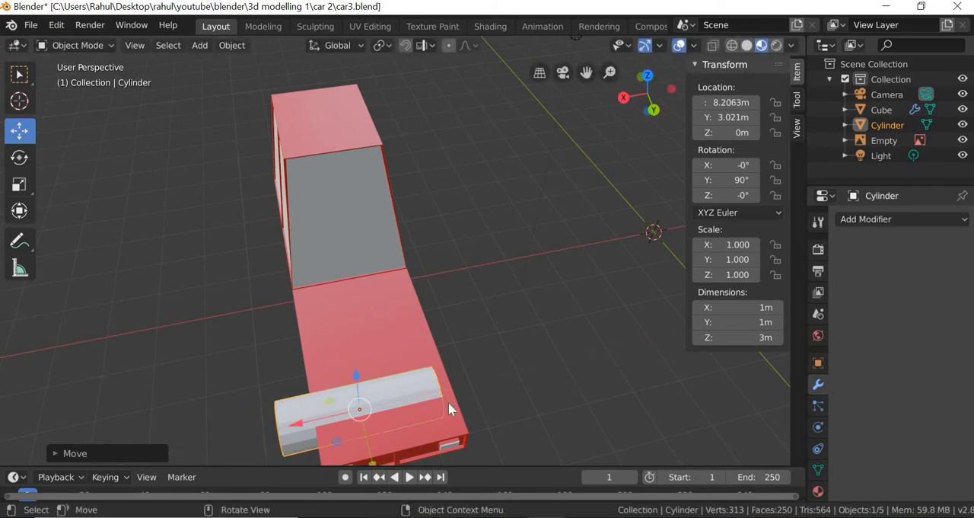
- Duplicate the cylinder and move the copy along Y to about -1.40 m, toward the rear of the car
middle_click_drag(449, 409, 294, 330)
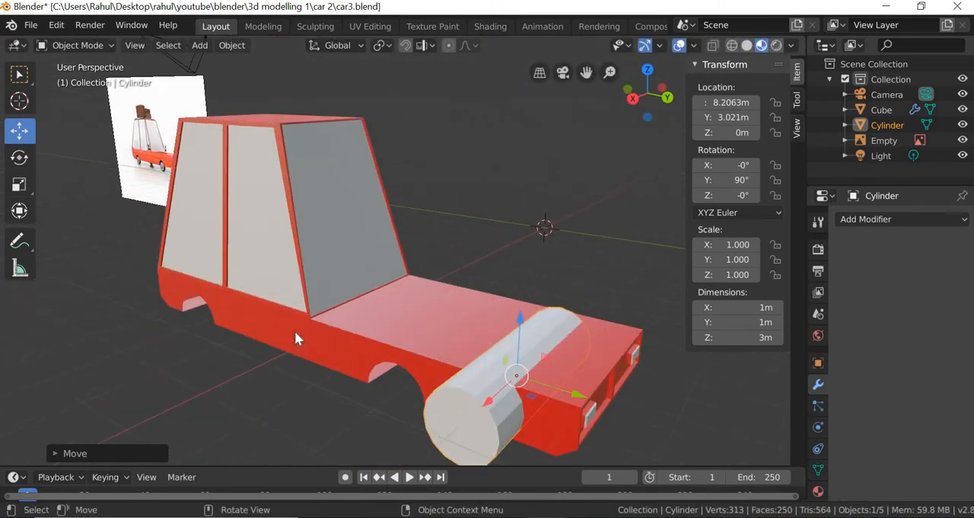
middle_click_drag(429, 391, 427, 384)
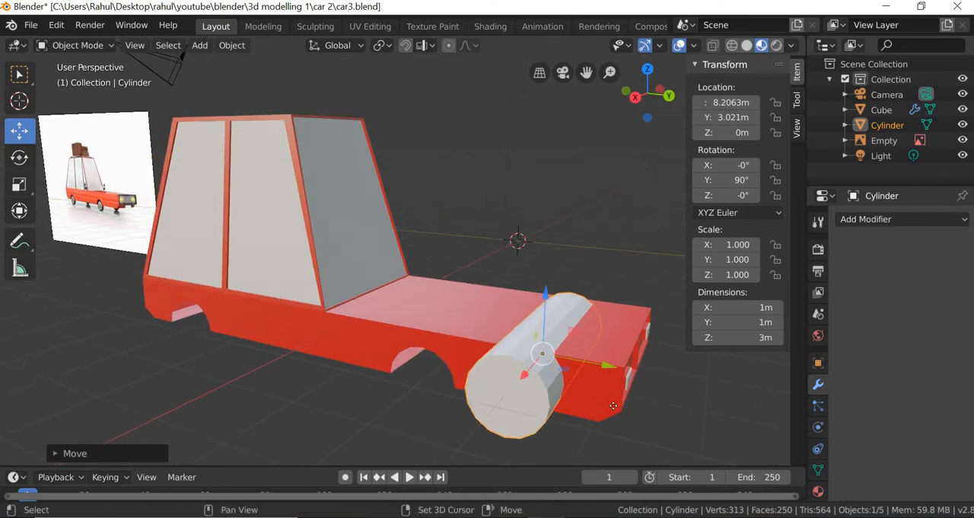
key("shift+d")
key("Escape")
key("g")
key("y")
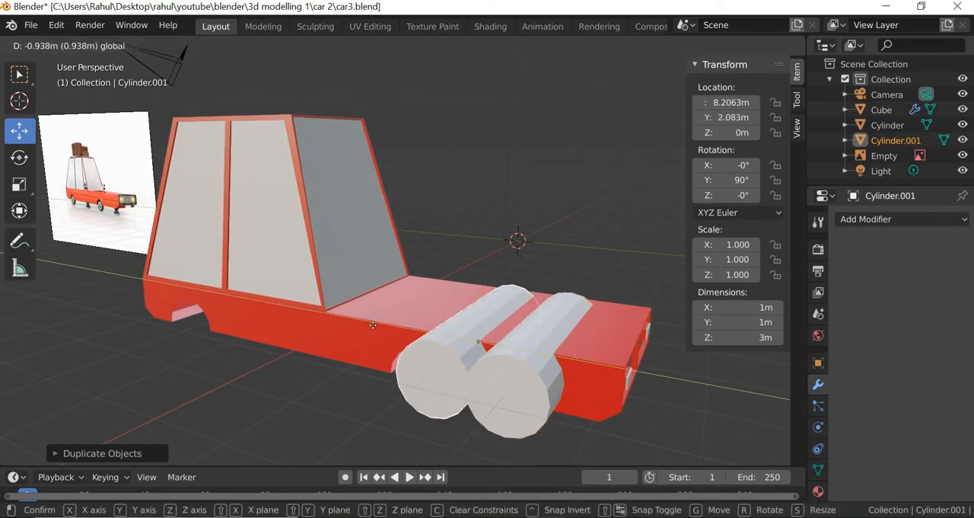
left_click(409, 355)
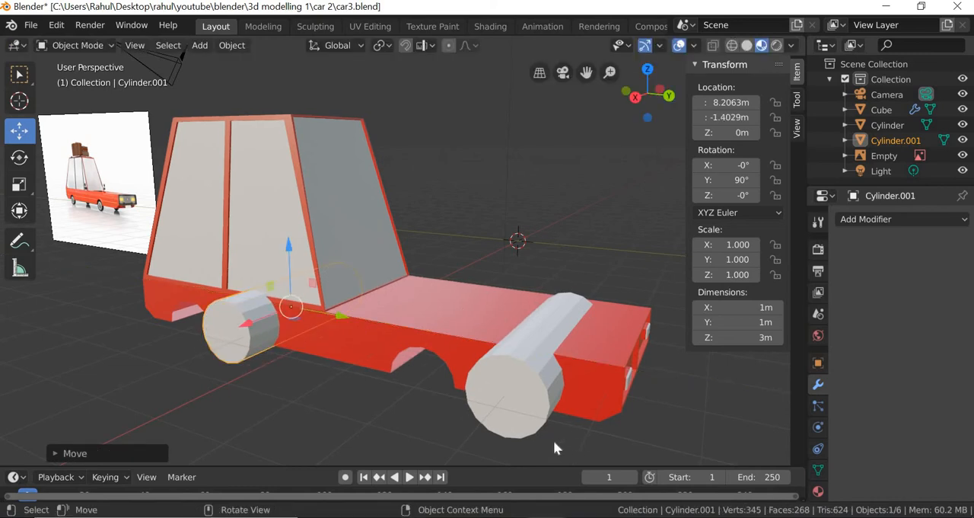
- Select the front and rear cylinders and join them into one object
left_click(531, 399)
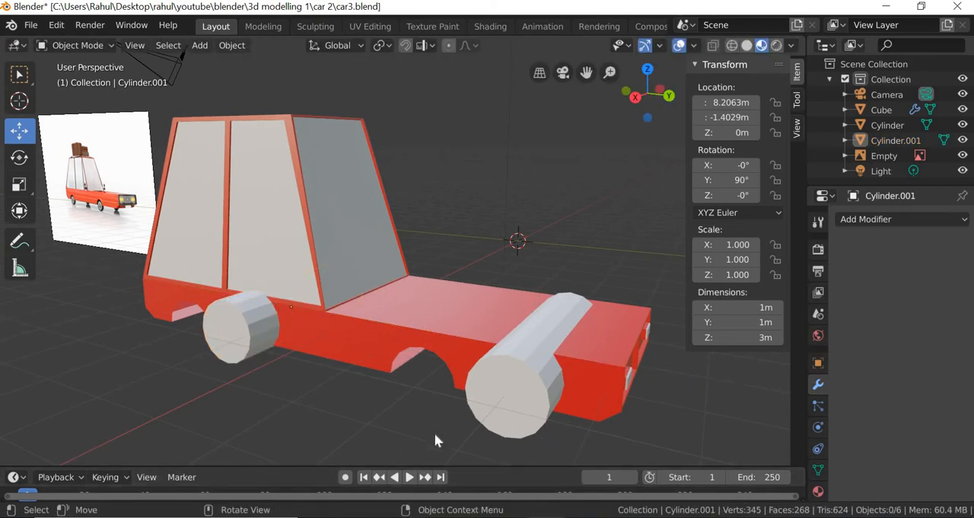
left_click(253, 356, "shift")
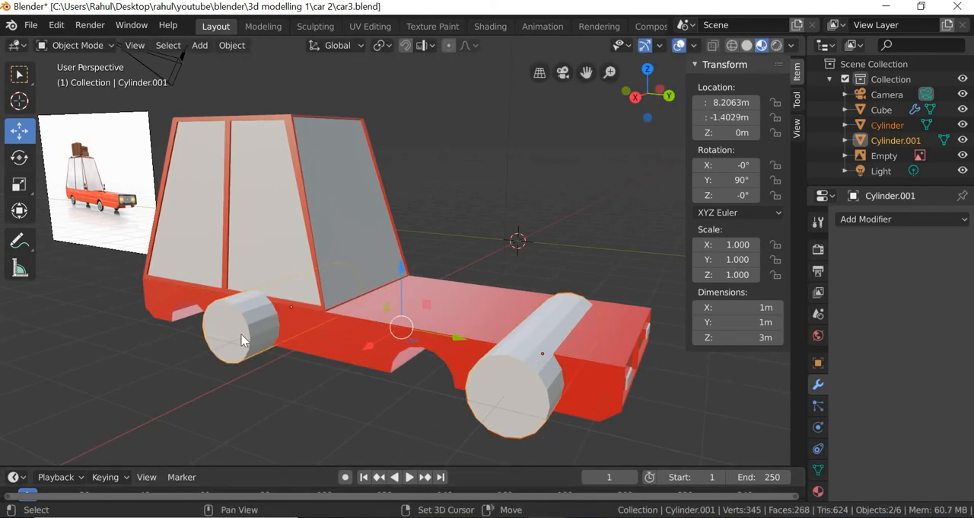
left_click(232, 46)
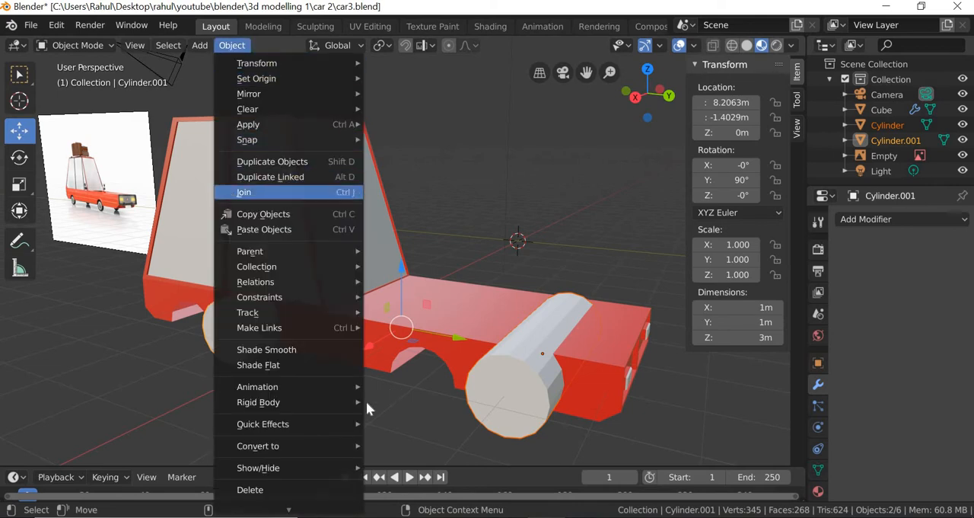
left_click(231, 191)
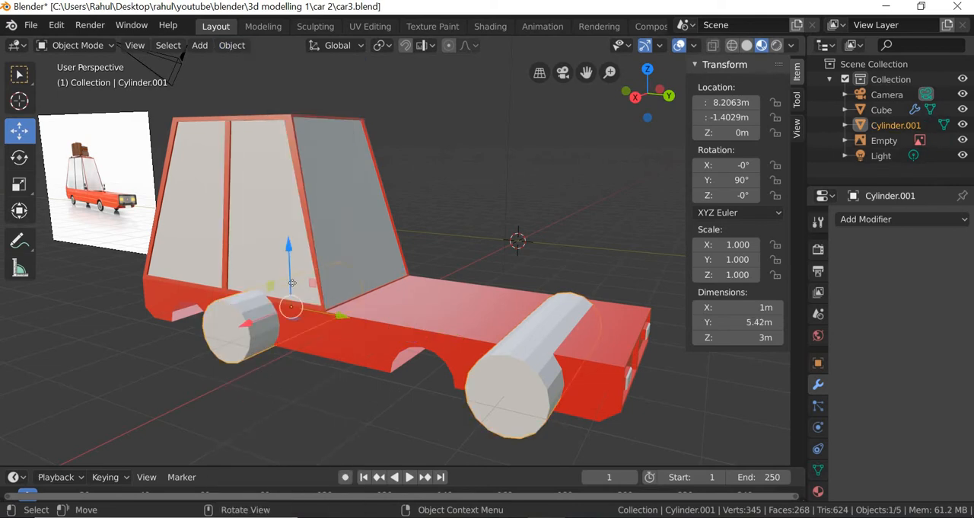
- Lower the joined cylinders along Z to about -0.34 m and check their height against the car body's lower edge
mouse_move(292, 283)
left_mouse_down()
mouse_move(292, 305)
mouse_move(292, 276)
left_mouse_up()
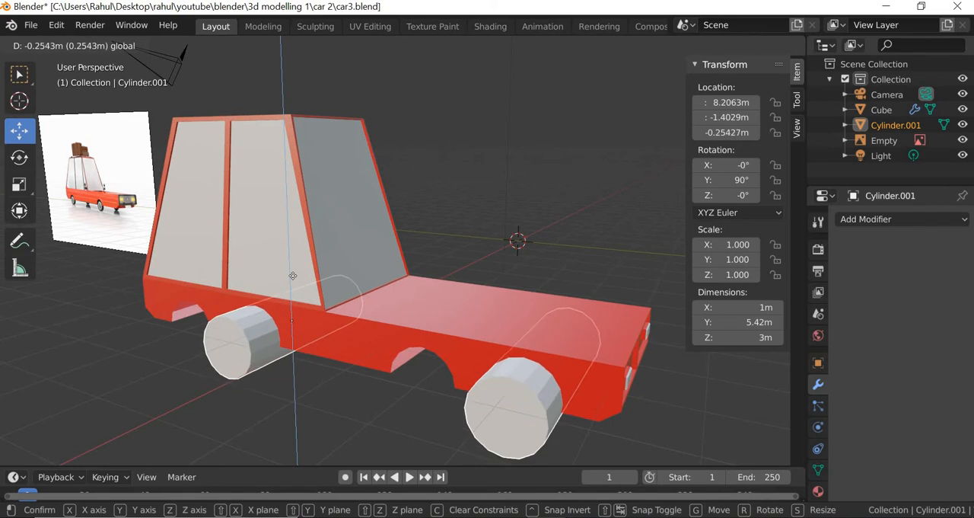
left_click_drag(323, 306, 324, 306)
scroll(306, 402, "up", 5)
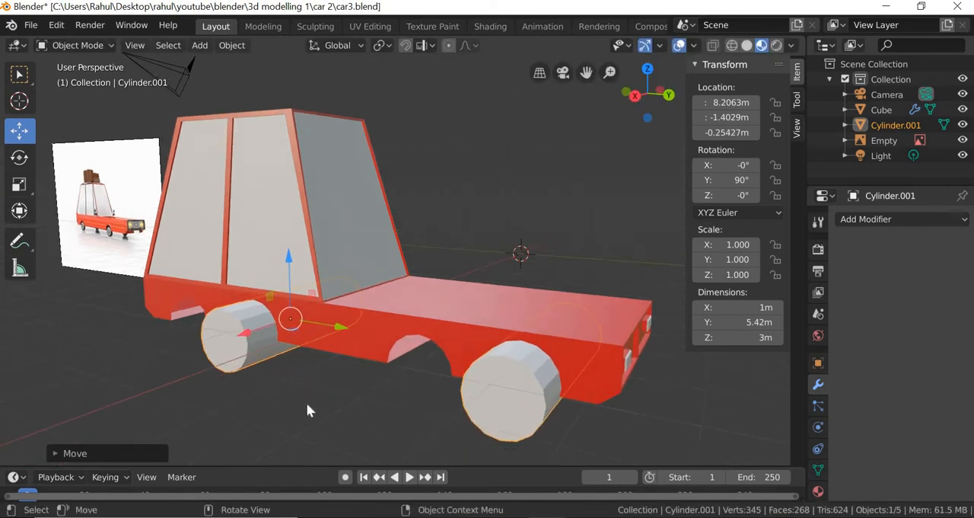
middle_click_drag(279, 406, 292, 398)
left_click_drag(245, 310, 280, 389)
scroll(279, 388, "up", 4)
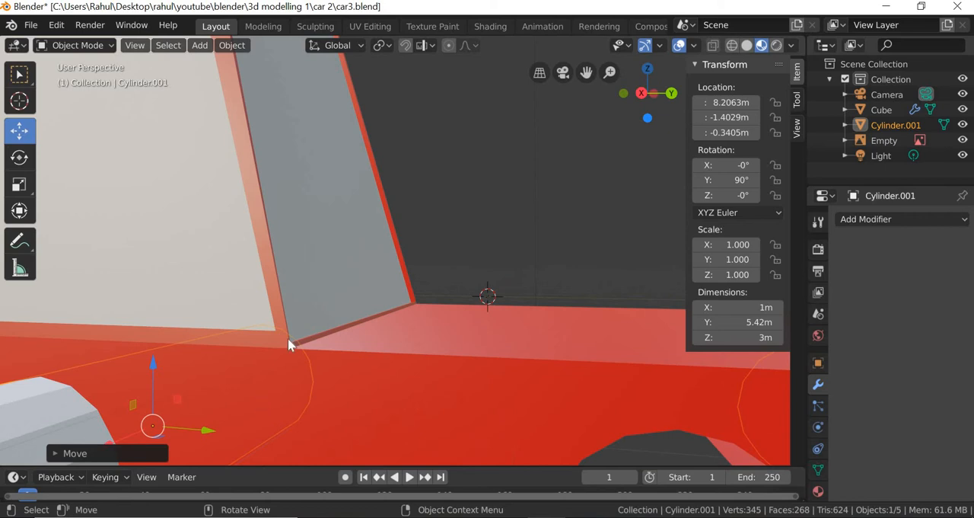
middle_click_drag(288, 338, 201, 248)
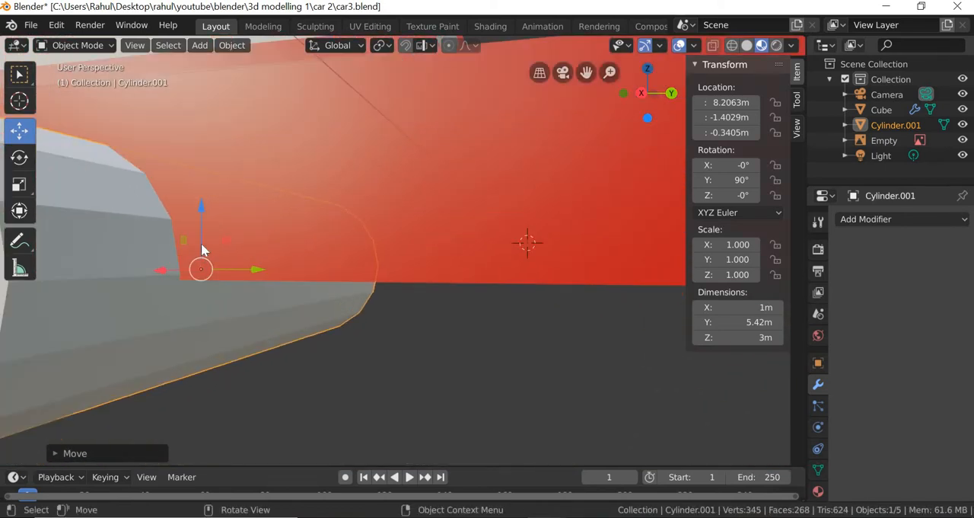
left_click_drag(202, 249, 245, 318)
- Add a Boolean modifier to the car body, using Difference with the joined cylinders as the object
scroll(365, 370, "down", 8)
middle_click_drag(353, 376, 461, 268)
left_click(459, 267)
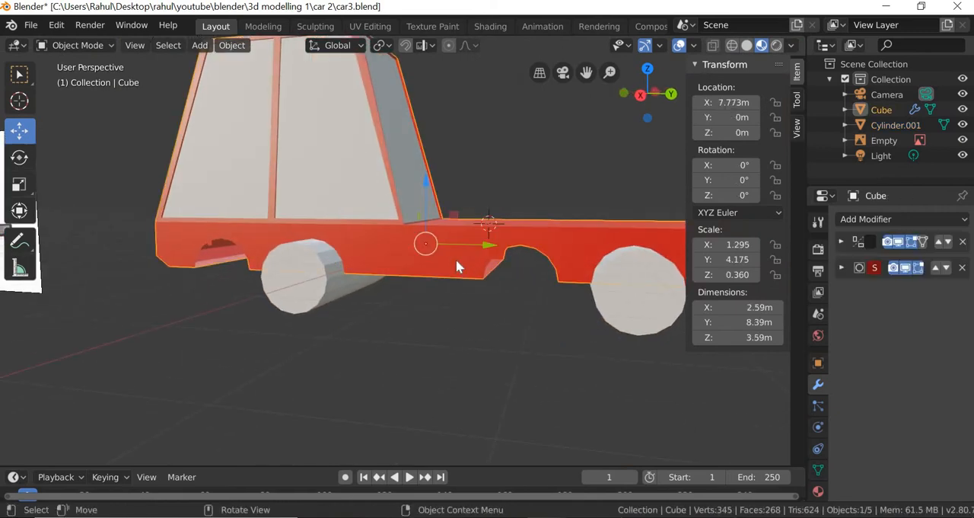
left_click(869, 218)
left_click(675, 288)
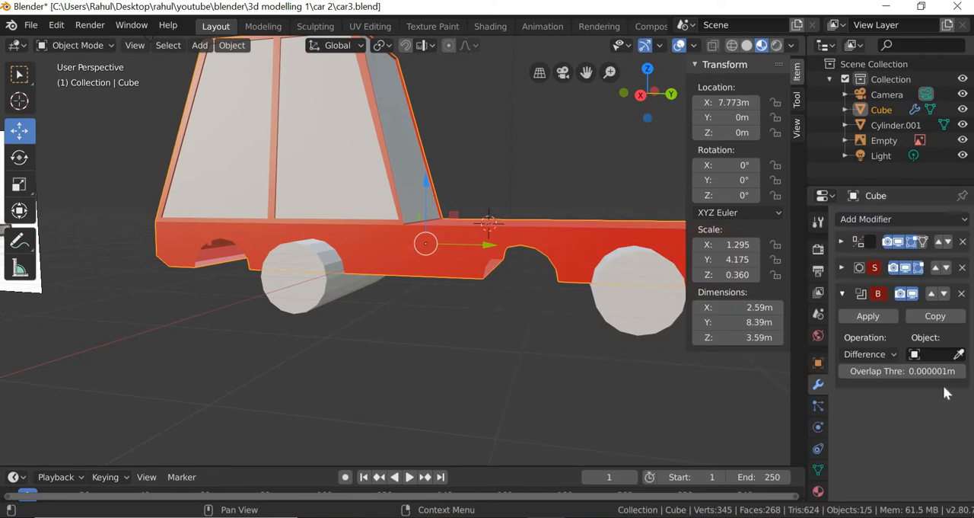
left_click(959, 354)
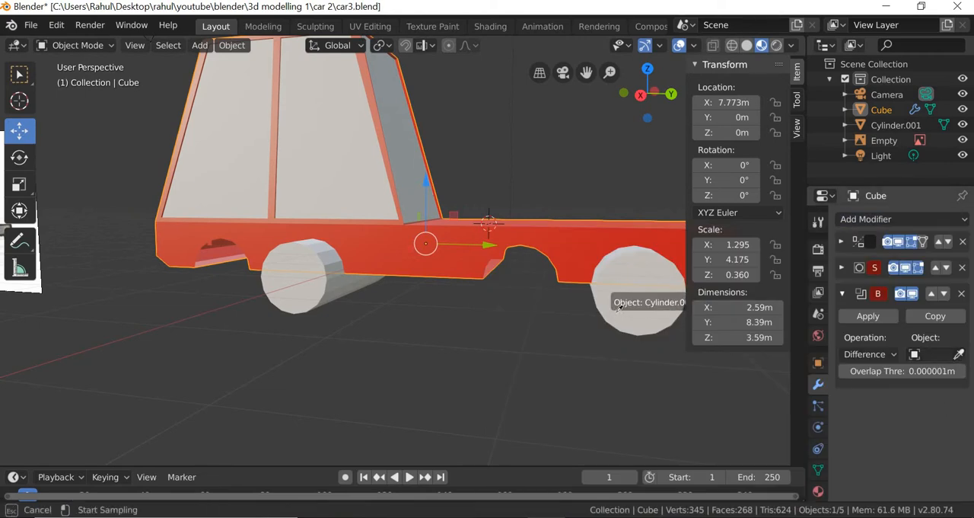
left_click(646, 330)
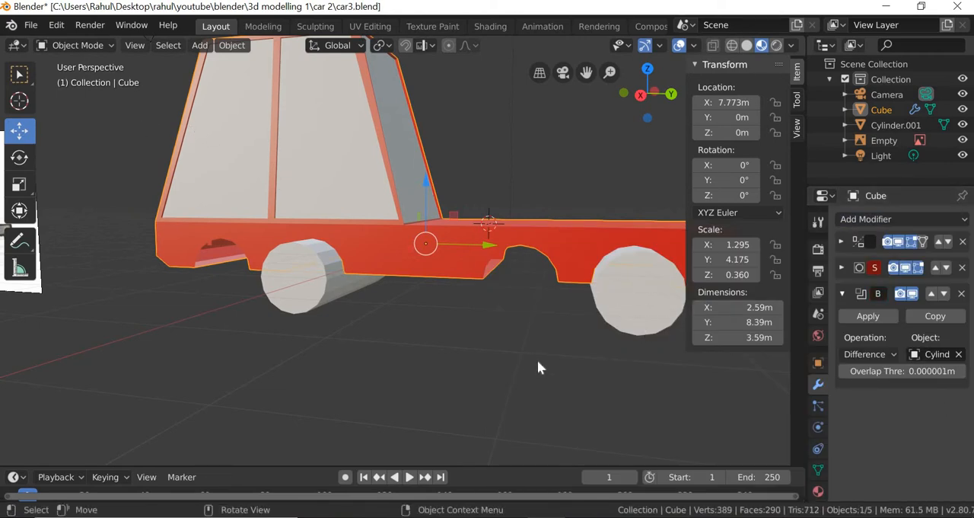
middle_click_drag(510, 363, 499, 363)
scroll(499, 363, "down", 1)
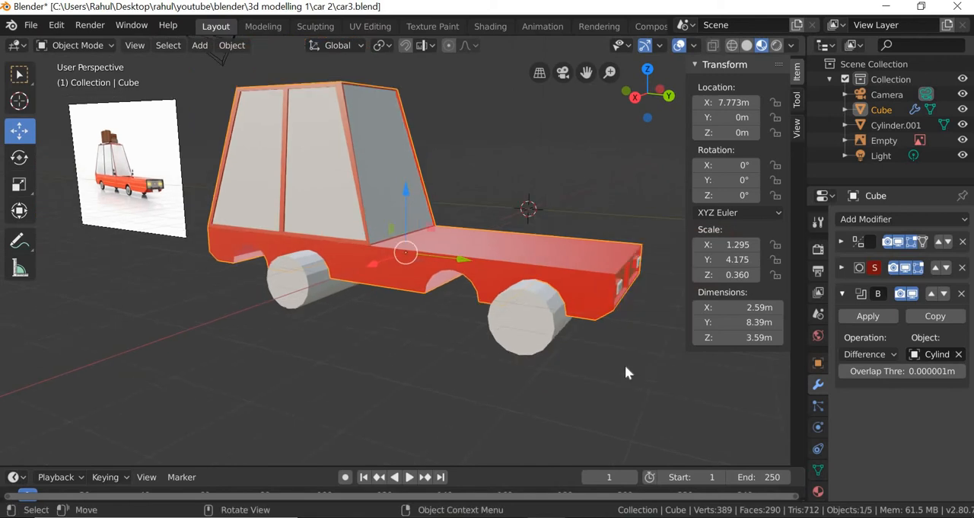
- Hide the joined cylinders and inspect the wheel openings cut into the car body
left_click(537, 335)
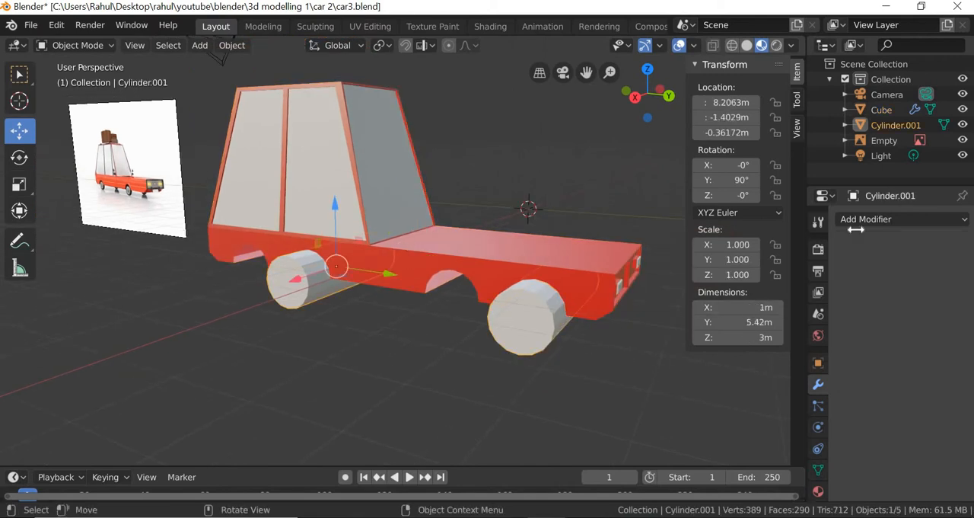
left_click(963, 125)
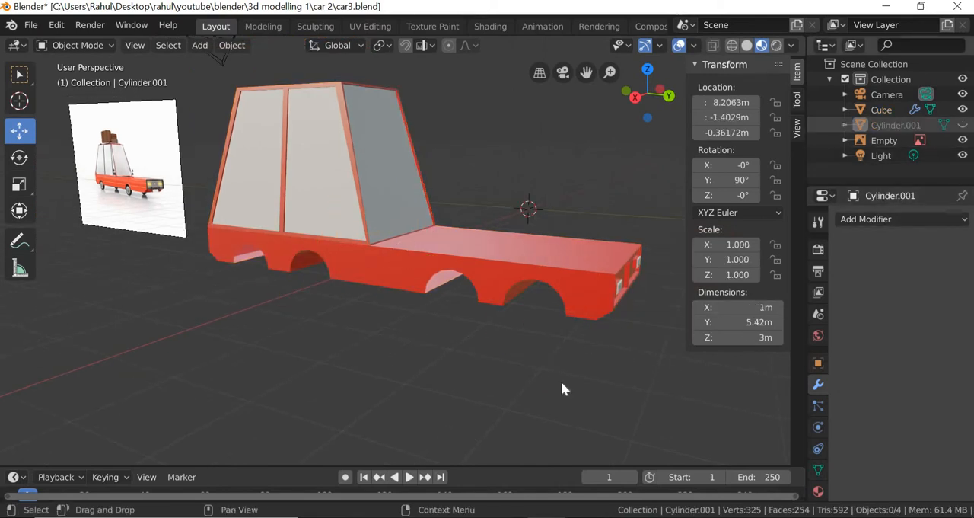
mouse_move(546, 335)
middle_mouse_down()
mouse_move(555, 286)
mouse_move(564, 303)
mouse_move(510, 322)
mouse_move(446, 322)
mouse_move(536, 320)
mouse_move(553, 280)
mouse_move(577, 325)
mouse_move(561, 346)
mouse_move(513, 353)
middle_mouse_up()
scroll(552, 308, "up", 2)
scroll(568, 285, "down", 1)
- Unhide the joined cylinders and move them along X to about 7.72 m so they pass through both sides of the body
key("alt+h")
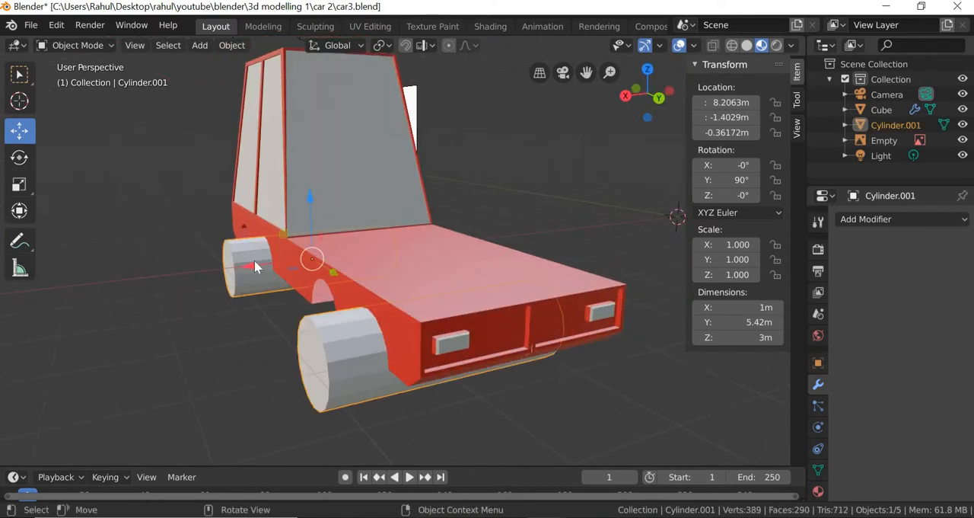
key("g")
key("x")
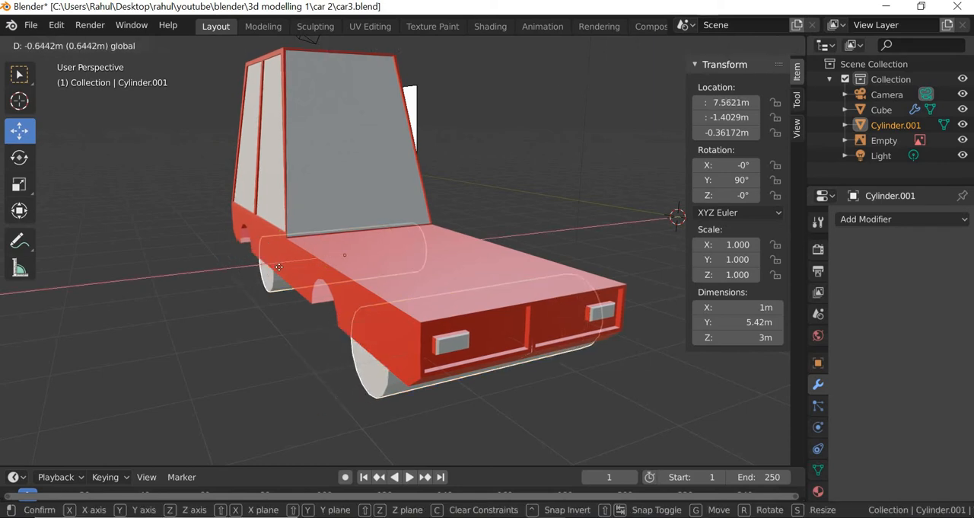
left_click(397, 387)
middle_click_drag(396, 388, 465, 351)
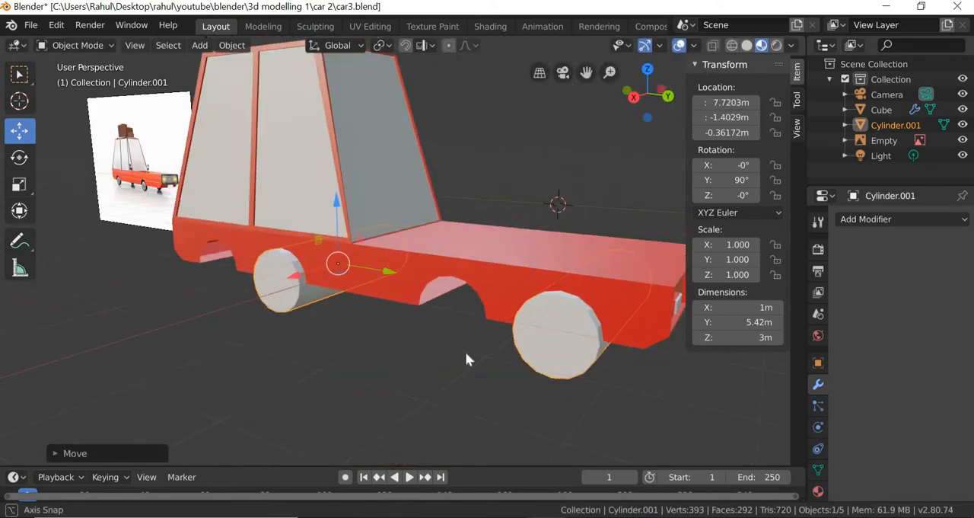
- Hide the joined cylinders again and check the wheel openings on both sides and underneath the car
left_click(963, 126)
middle_click_drag(513, 330, 516, 347)
scroll(516, 347, "up", 1)
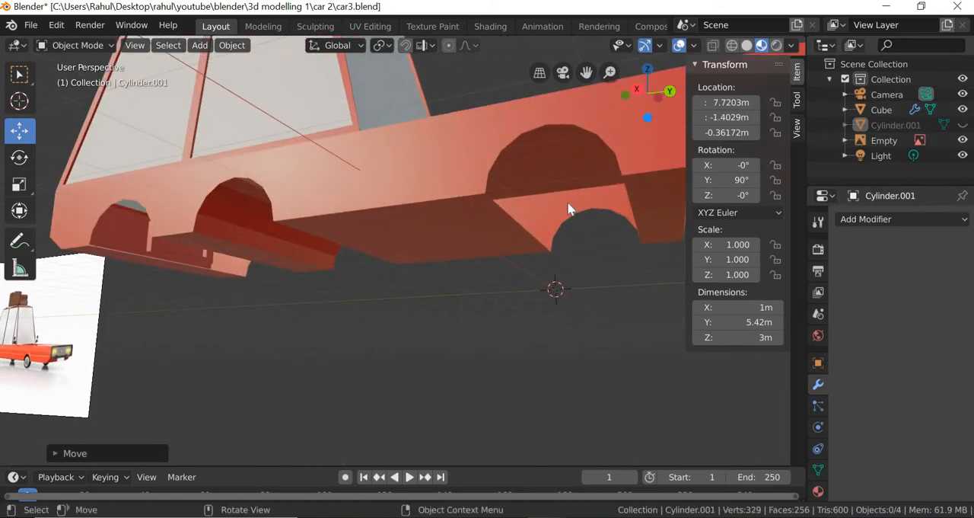
middle_click_drag(467, 346, 516, 312)
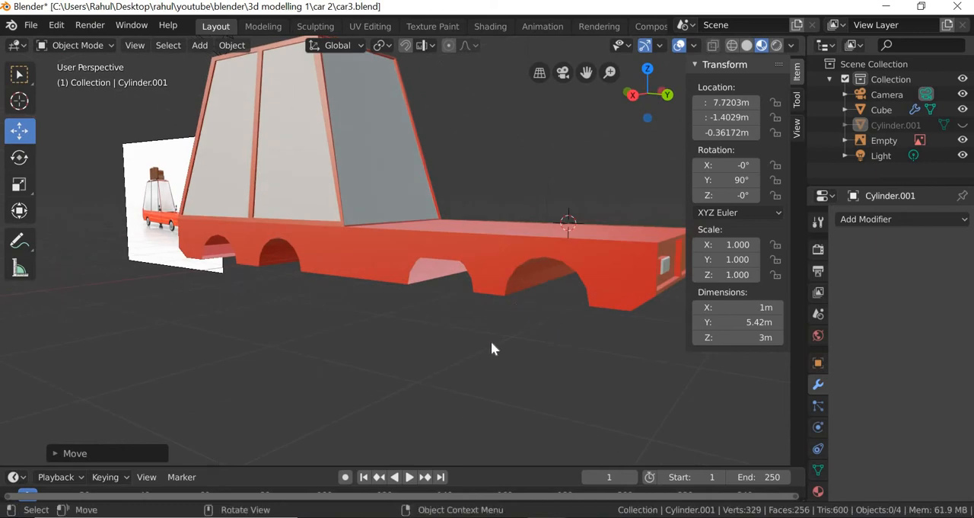
mouse_move(528, 369)
middle_mouse_down()
mouse_move(557, 370)
mouse_move(559, 383)
mouse_move(513, 368)
mouse_move(546, 380)
mouse_move(536, 373)
middle_mouse_up()
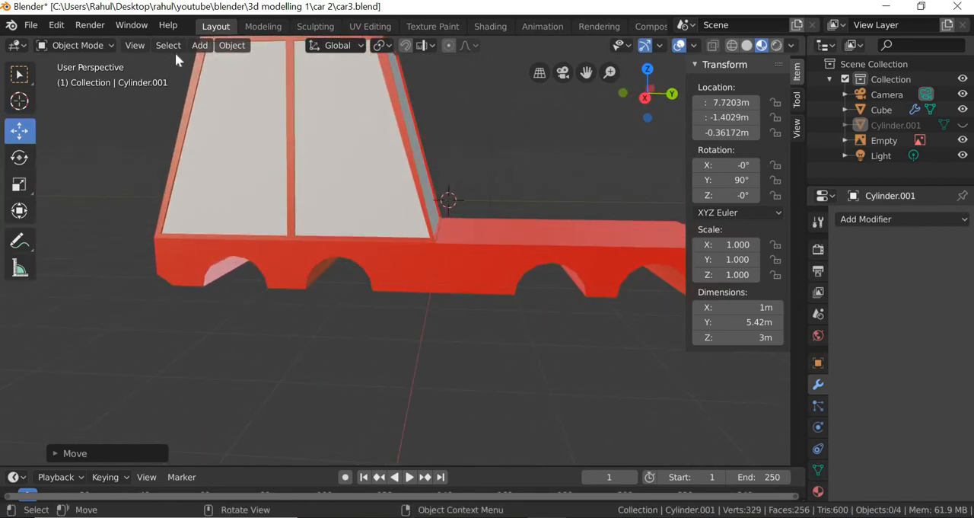
- Add a new cylinder mesh to the scene for the wheel
left_click(201, 46)
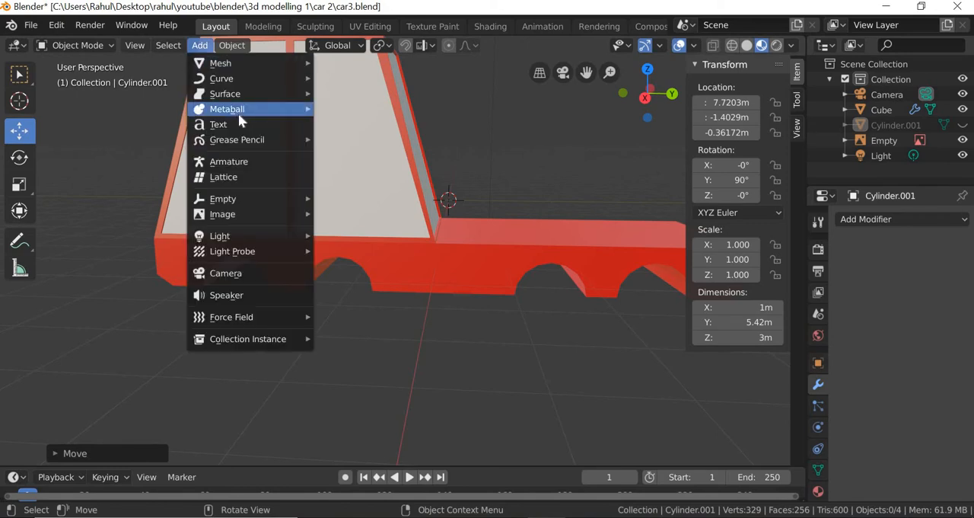
mouse_move(232, 63)
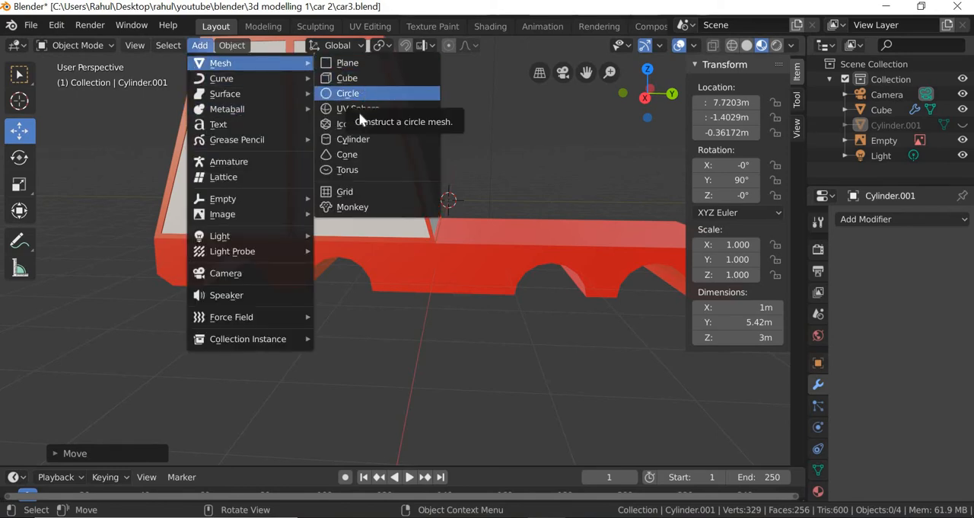
left_click(356, 139)
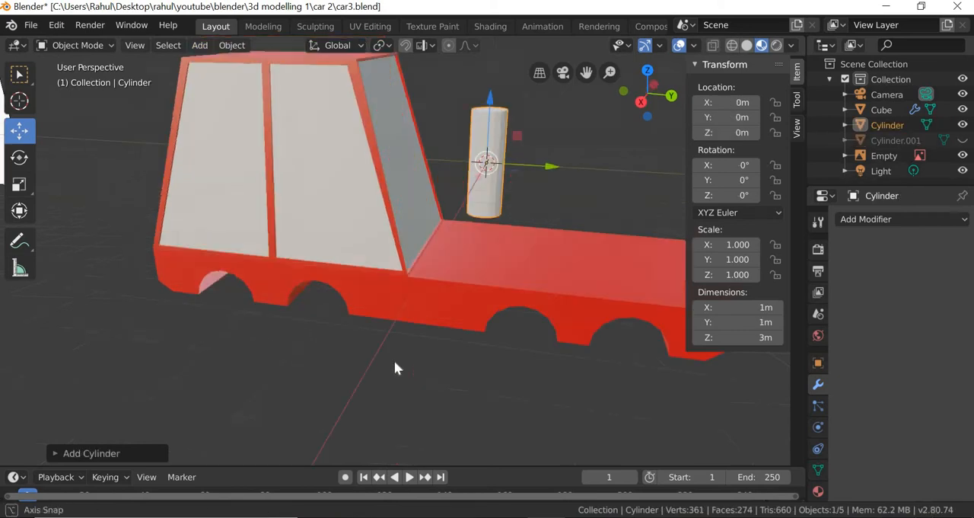
middle_click_drag(394, 364, 166, 437)
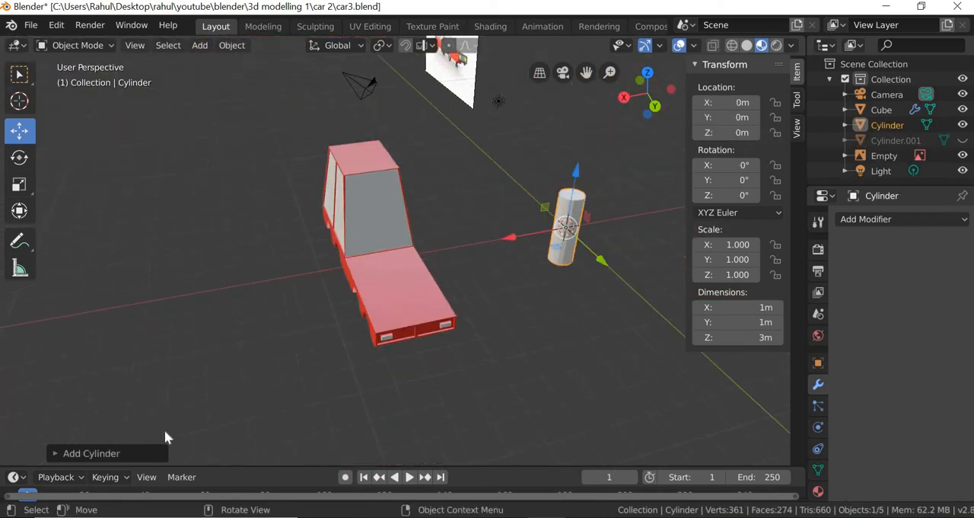
- Set the new cylinder's radius to 0.4 m and its depth to 0.2 m
left_click(58, 453)
left_click(212, 285)
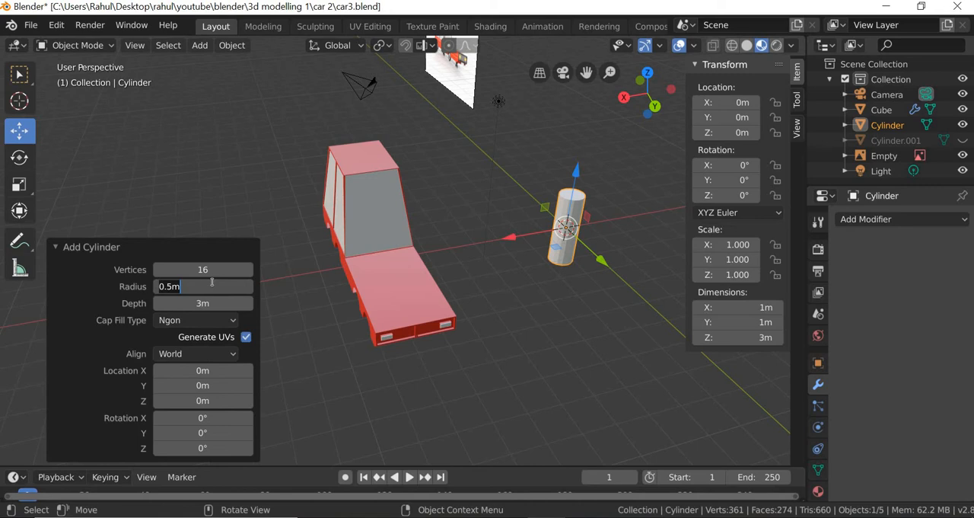
type(".4")
key("Return")
left_click(215, 304)
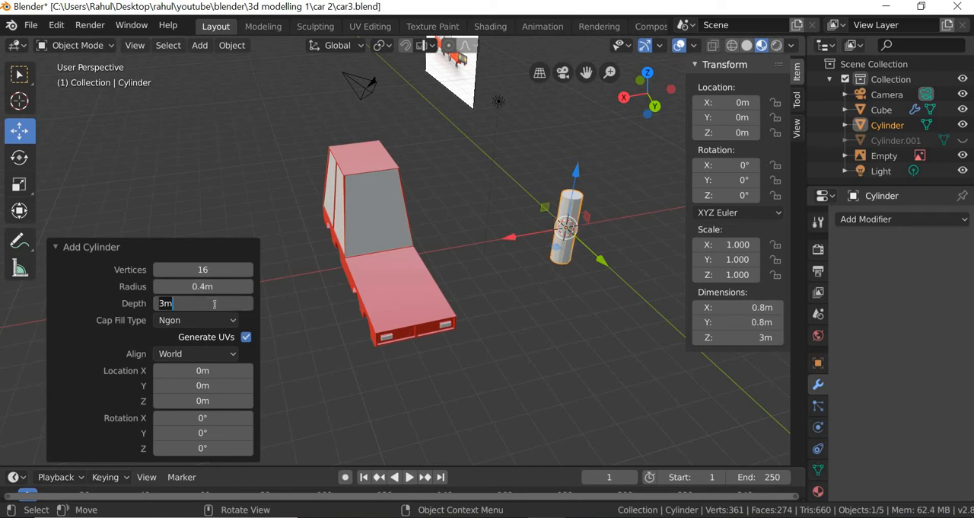
type(".2")
key("Return")
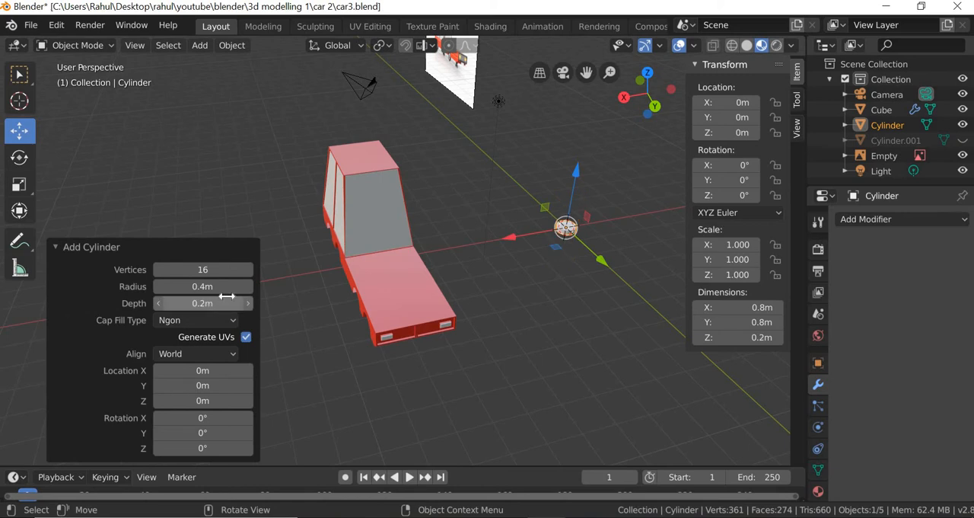
left_click(55, 247)
- Move the new cylinder beside the car, to about 10.62 m along X and about 1.27 m along Y
key("g")
key("x")
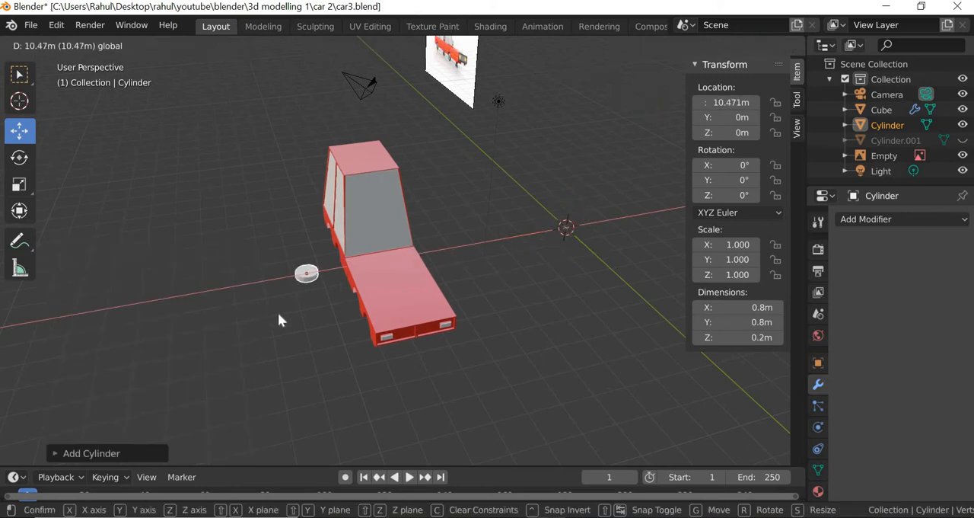
left_click(246, 403)
scroll(246, 403, "up", 5)
middle_click_drag(279, 387, 257, 347)
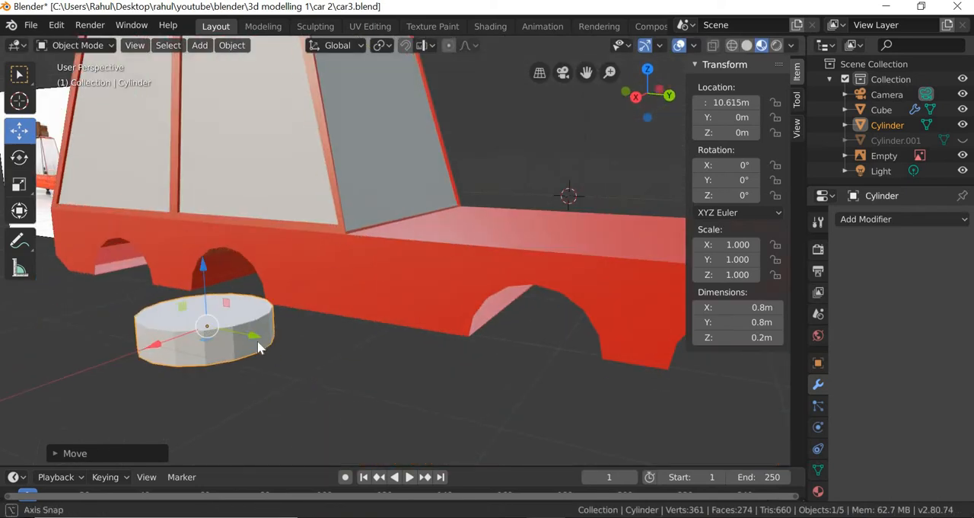
key("g")
key("y")
left_click(403, 438)
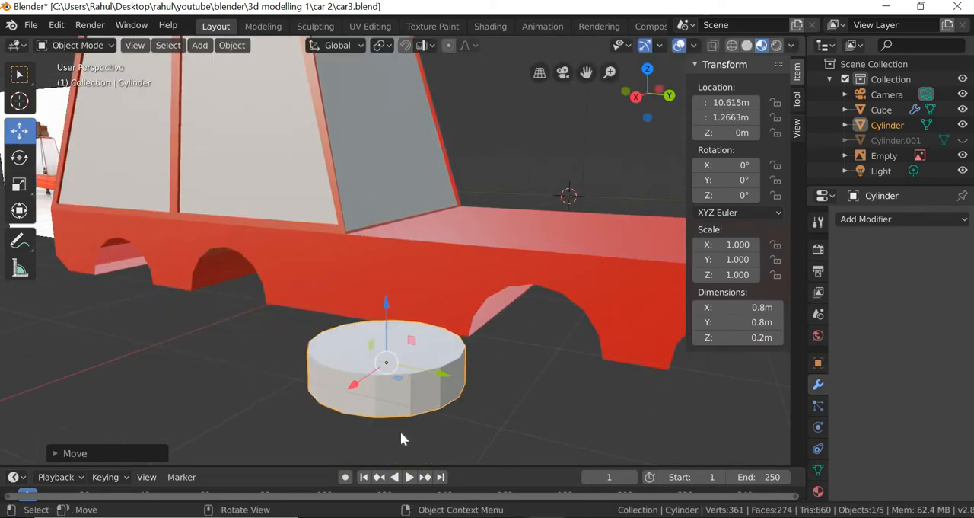
- Rotate the wheel cylinder upright by setting its Y rotation to 90°
middle_click_drag(401, 431, 67, 182)
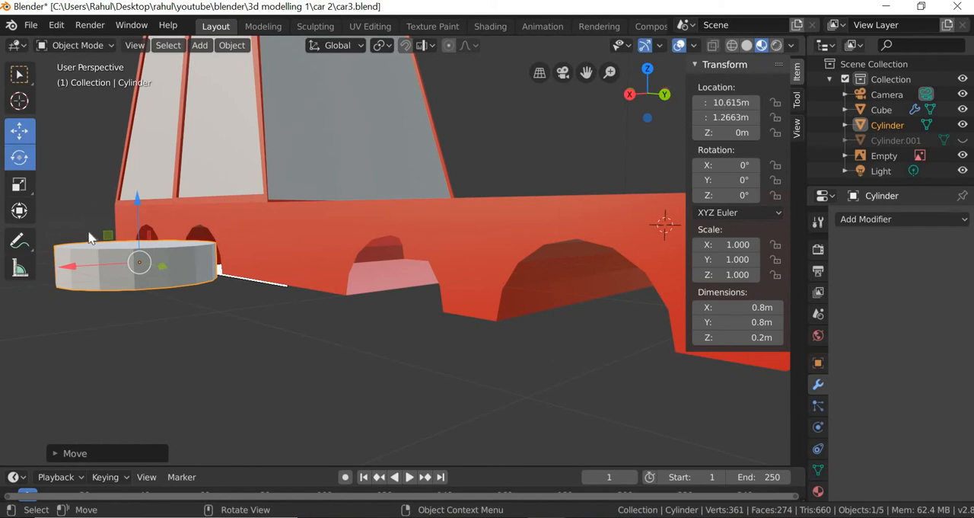
left_click(19, 157)
left_click_drag(90, 237, 80, 297)
left_click(80, 298)
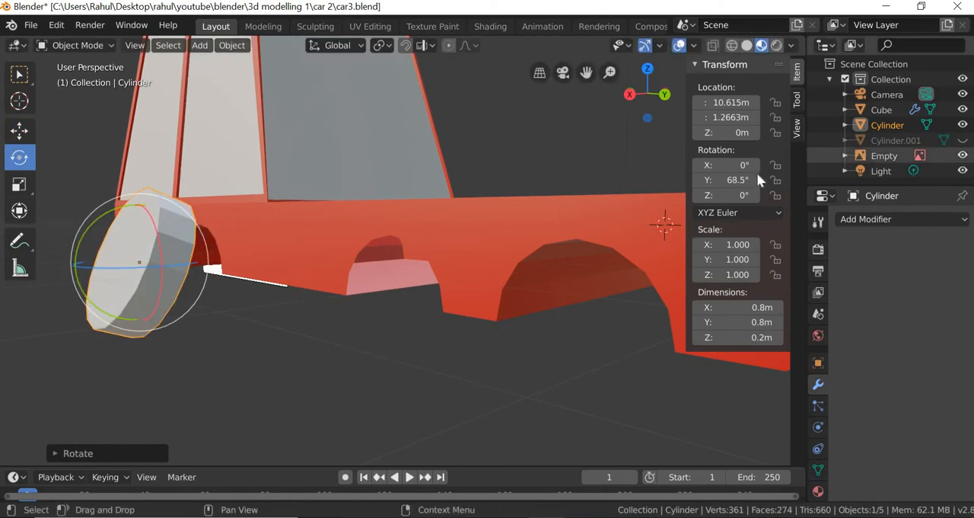
double_click(753, 176)
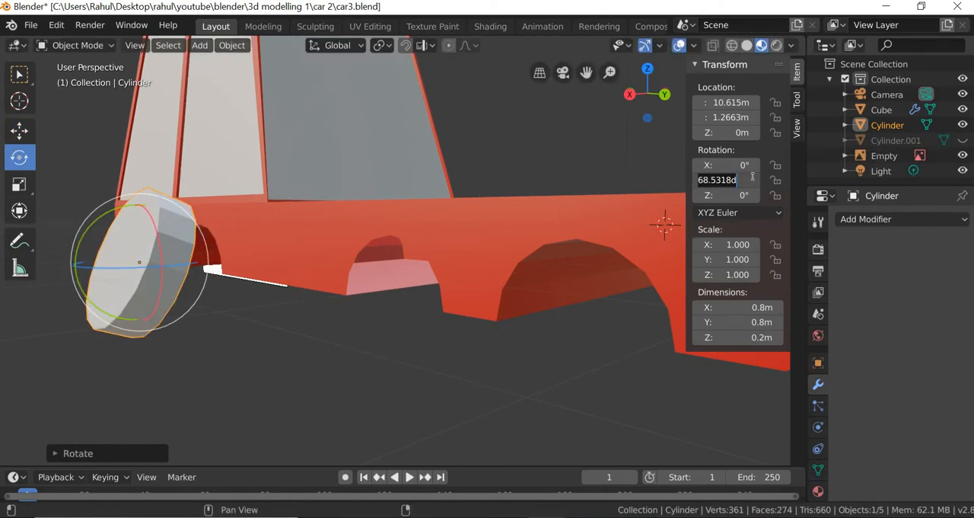
type("90[p")
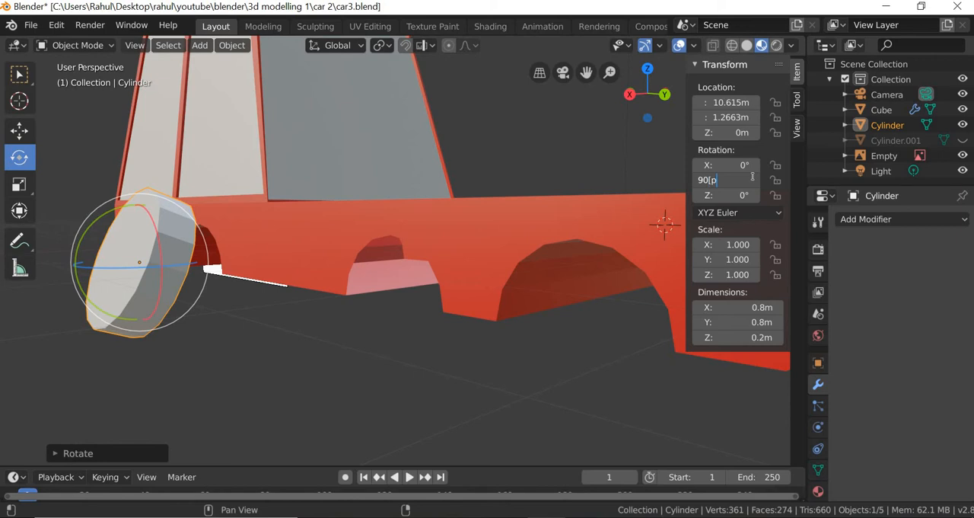
key("Return")
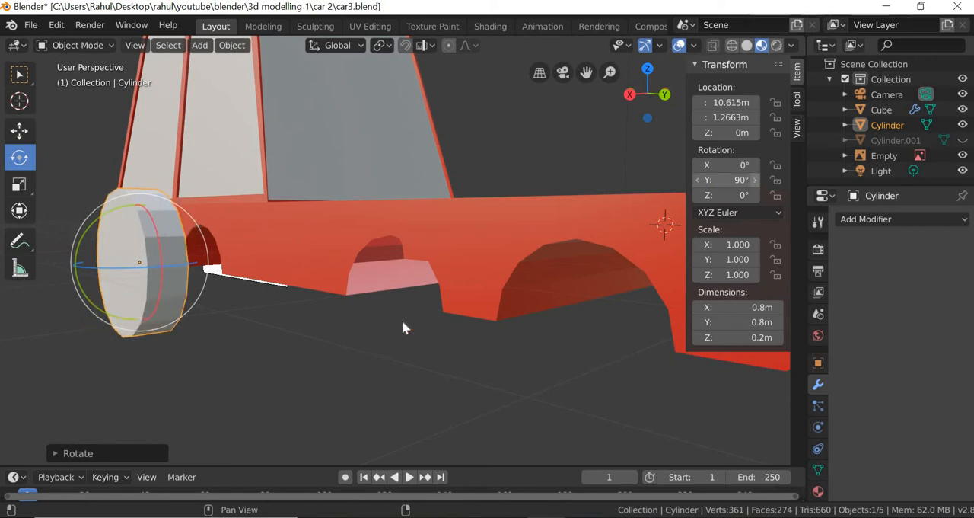
- Switch the wheel cylinder to Edit Mode and clear the mesh selection
middle_click_drag(467, 338, 322, 349)
scroll(637, 404, "down", 2)
scroll(345, 367, "up", 3)
scroll(344, 368, "down", 1)
scroll(389, 367, "up", 1)
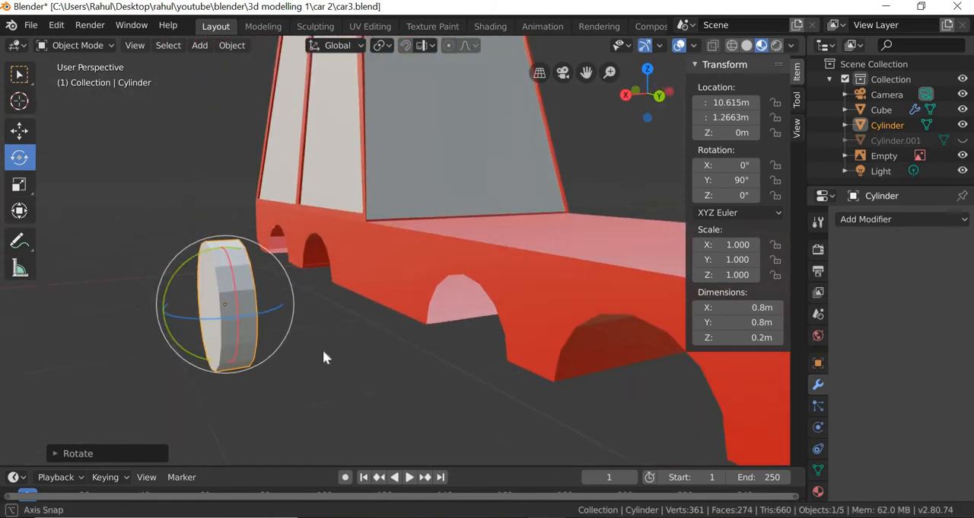
key("alt+a")
left_click(242, 314)
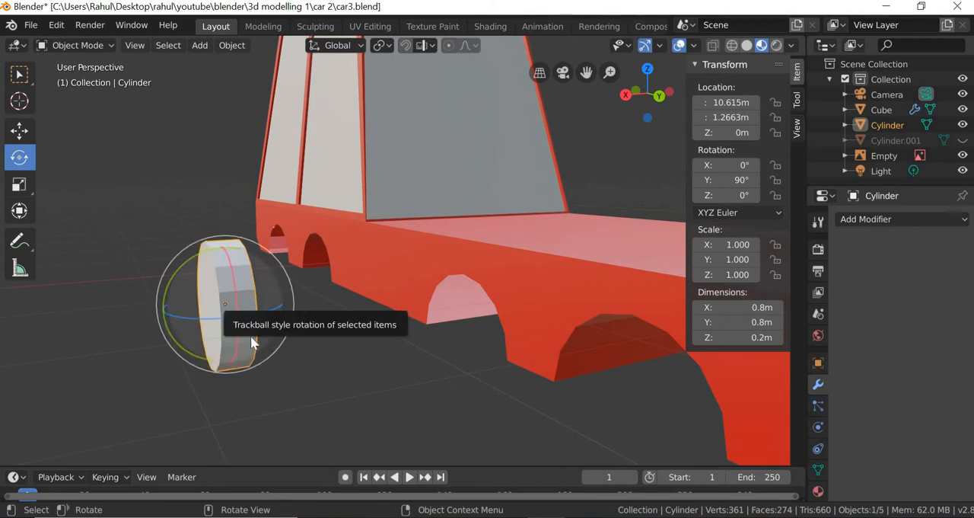
right_click(246, 329)
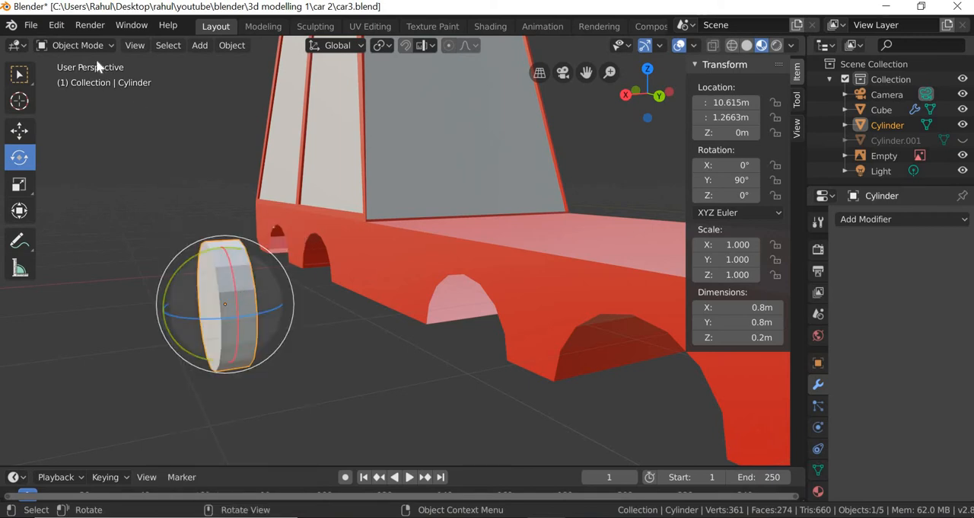
left_click(85, 43)
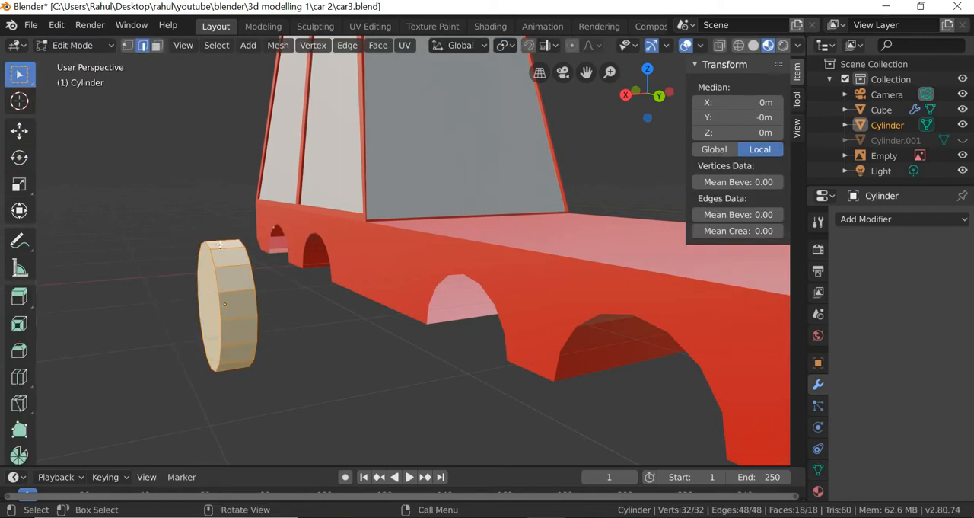
key("alt+a")
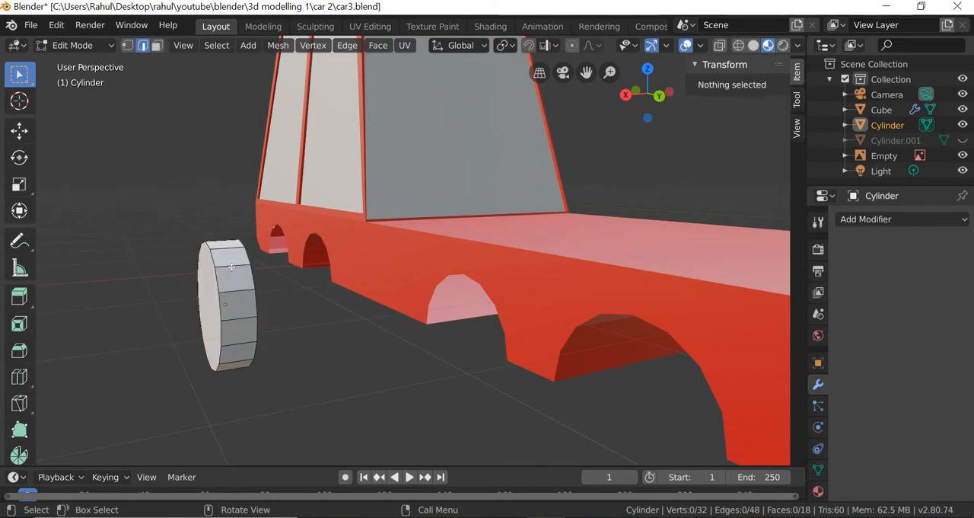
- Select one edge running across the wheel's rim and try to extend the selection with Edge Loops
left_click(231, 265)
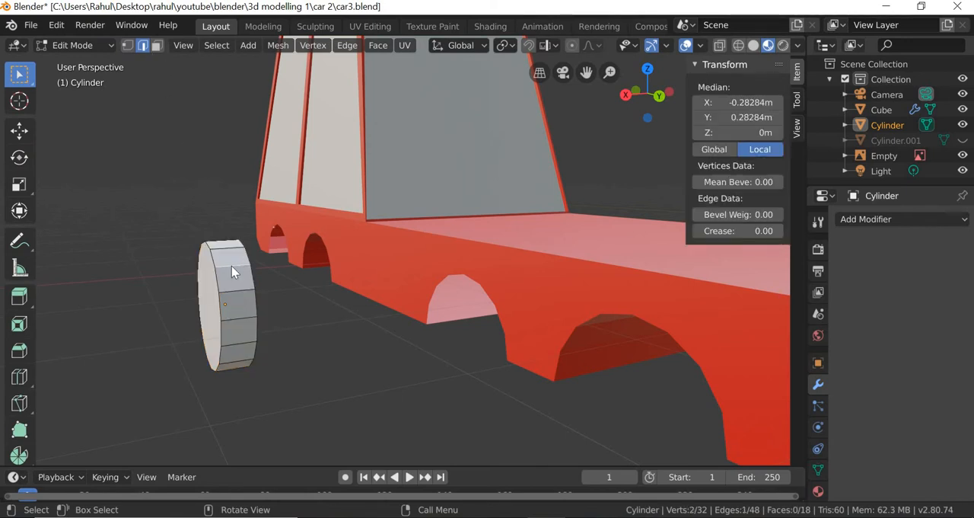
right_click(232, 265)
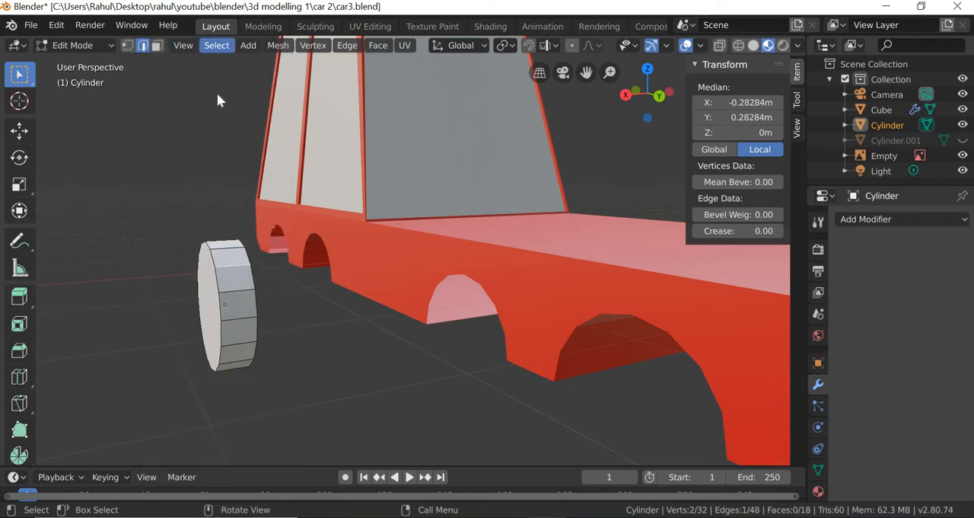
left_click(217, 48)
mouse_move(232, 278)
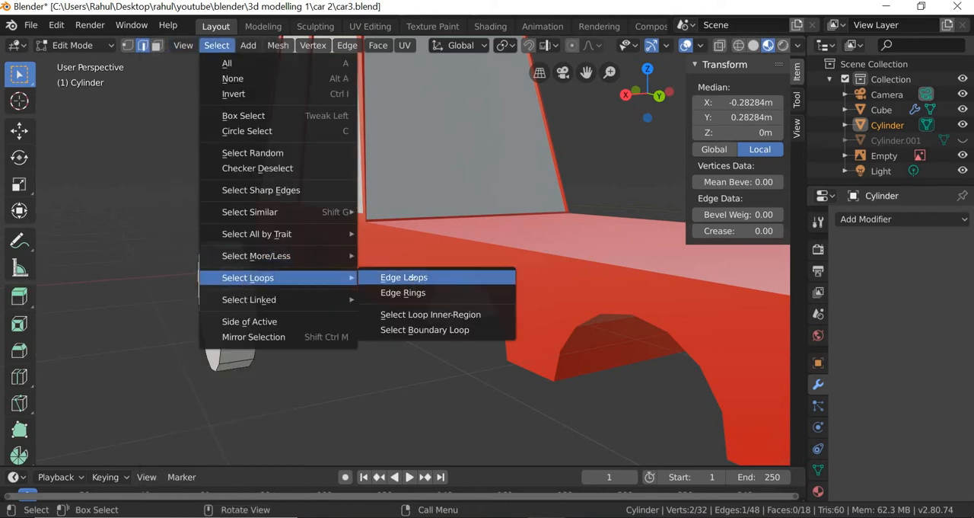
left_click(411, 278)
scroll(239, 353, "up", 3)
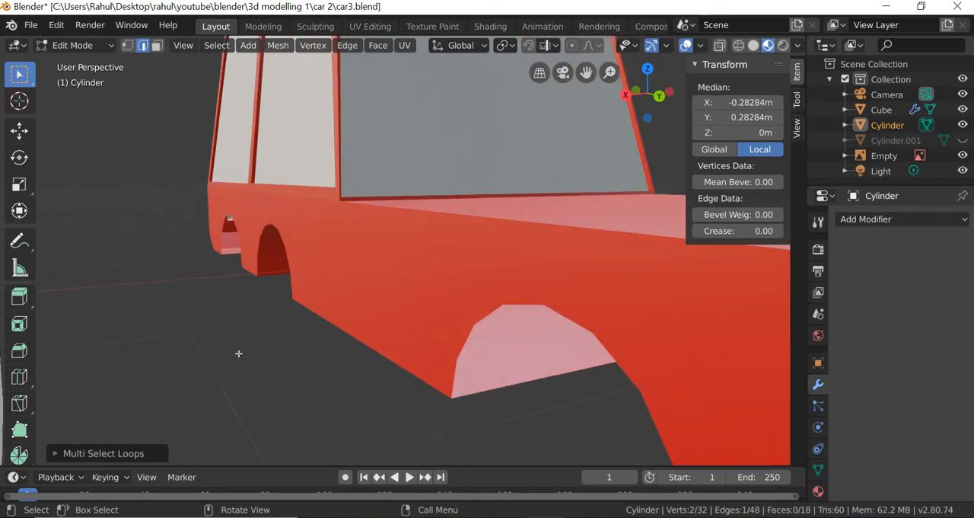
scroll(238, 353, "down", 2)
- Select the ring of edges crossing the wheel's rim with Edge Rings and subdivide it once
left_click(216, 47)
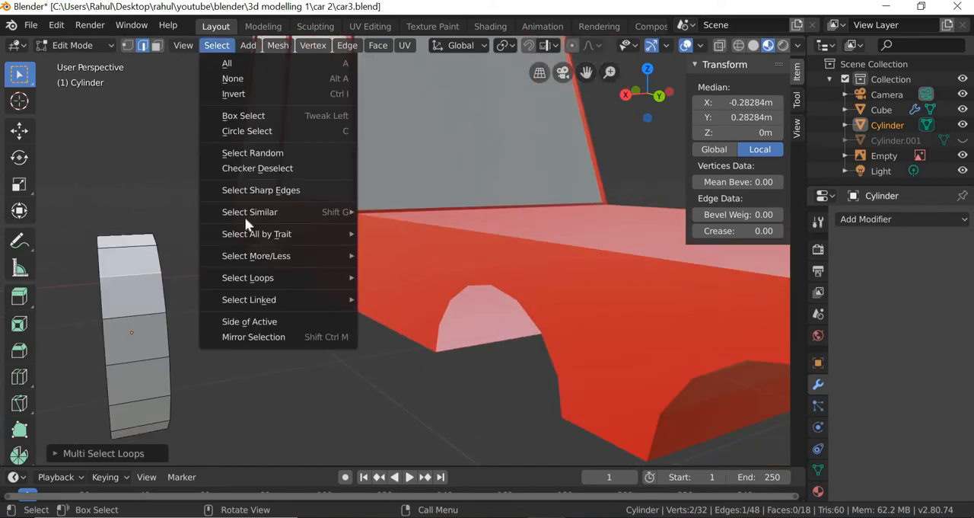
mouse_move(252, 277)
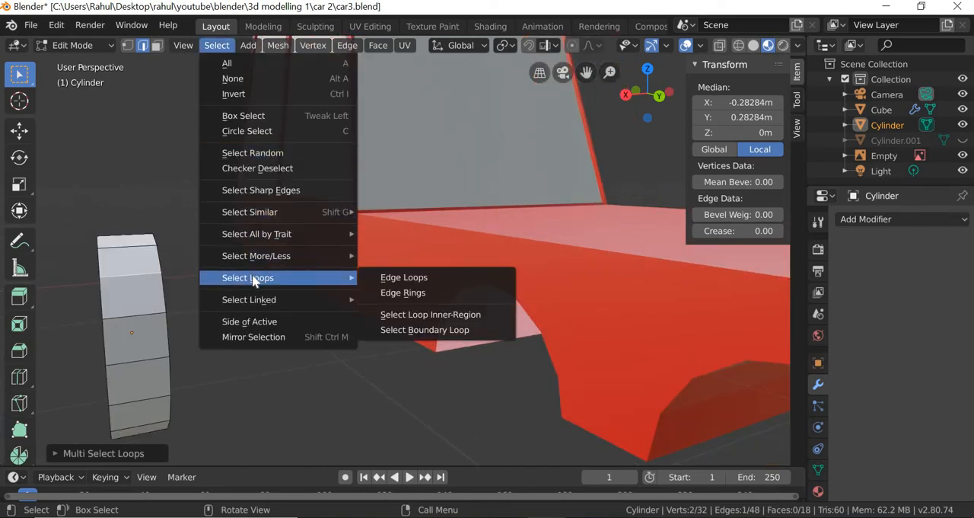
left_click(405, 294)
middle_click_drag(201, 351, 145, 271)
right_click(146, 269)
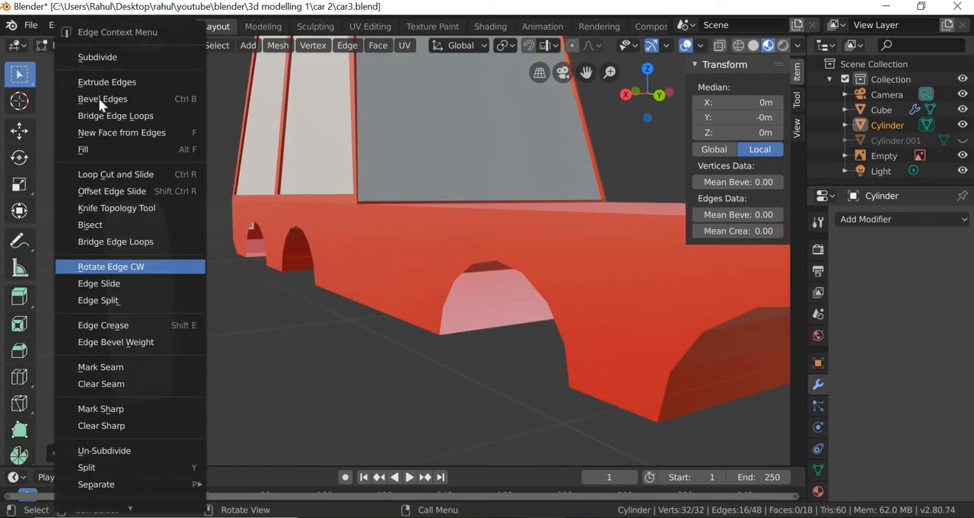
left_click(98, 57)
middle_click_drag(226, 312, 343, 335)
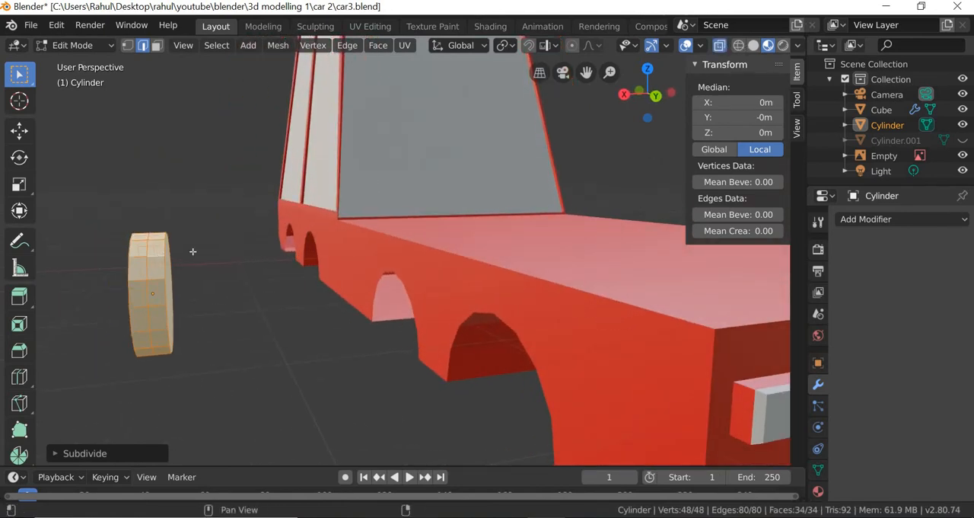
- Delete the vertices on the wheel's car-facing side, keeping only the outer half of the cylinder
left_click(127, 45)
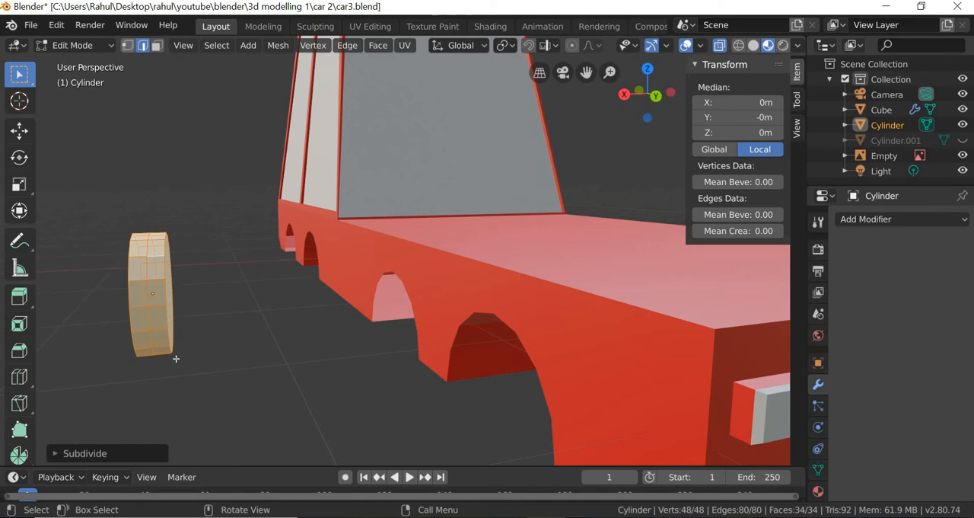
middle_click_drag(175, 392, 230, 292)
key("b")
left_click_drag(185, 405, 189, 405)
key("x")
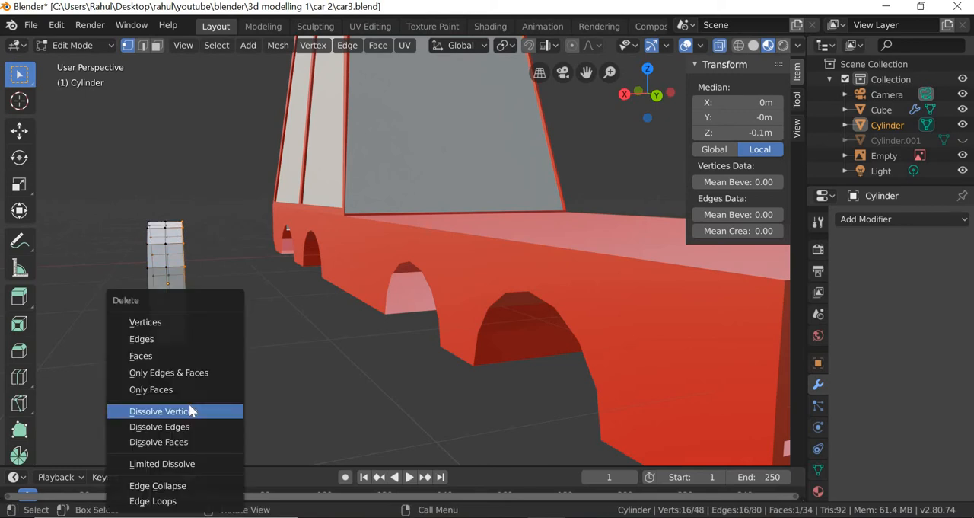
left_click(182, 322)
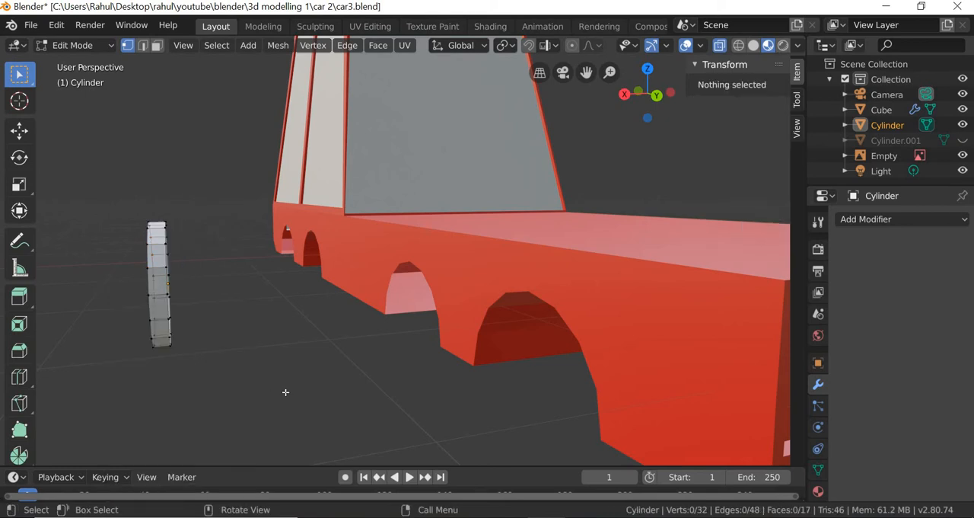
- Return the half wheel to Object Mode and add a Mirror modifier
middle_click_drag(286, 392, 338, 373)
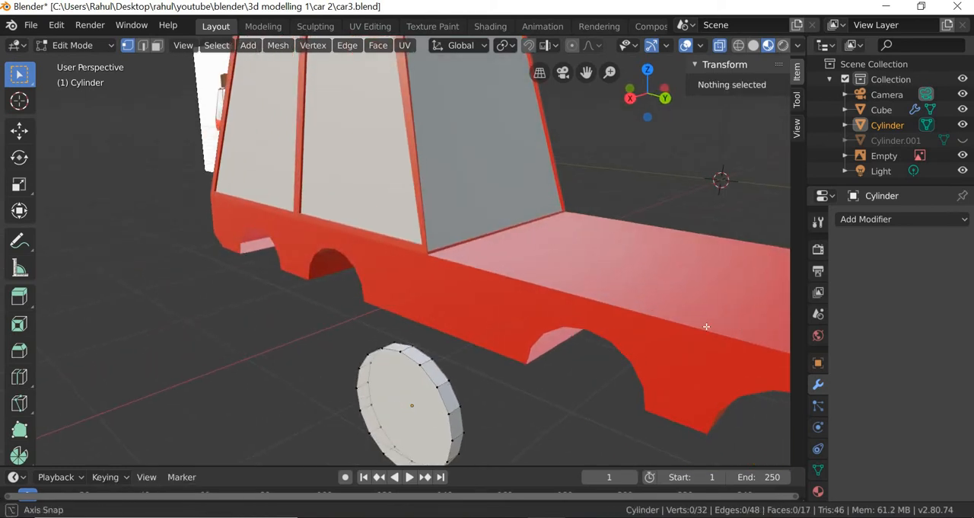
left_click(880, 220)
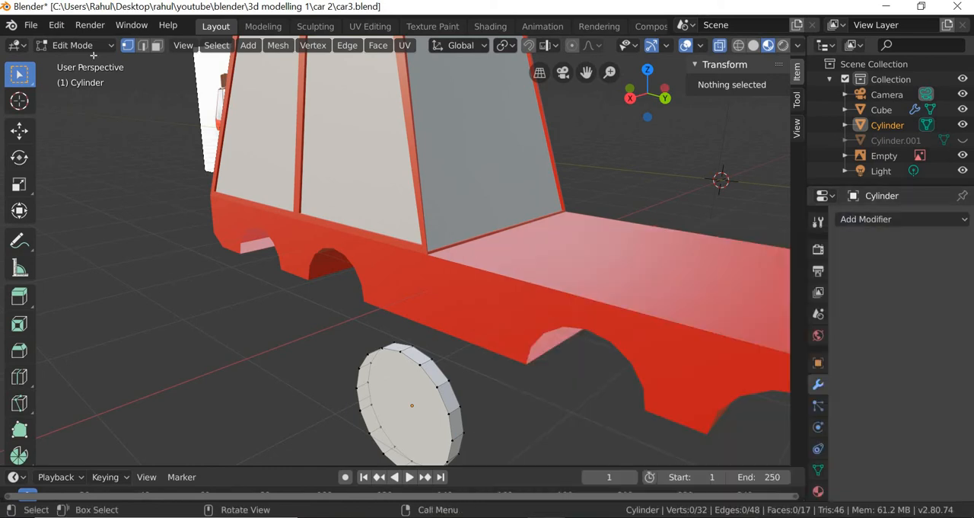
left_click(89, 47)
left_click(81, 63)
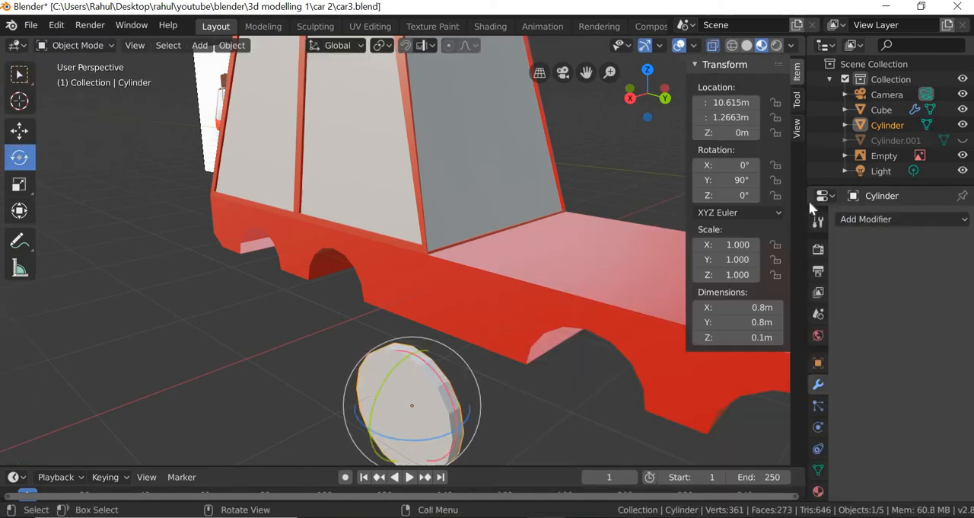
left_click(876, 220)
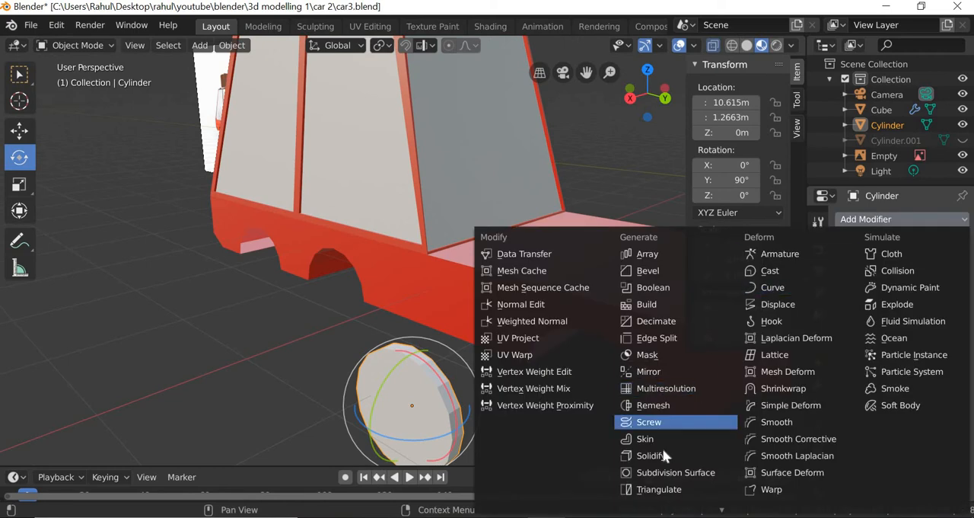
left_click(660, 370)
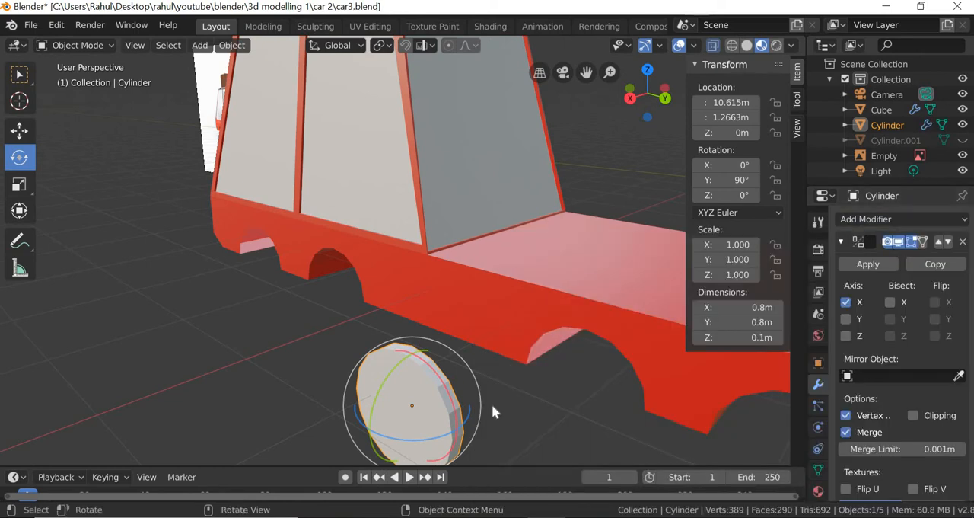
- Set the wheel's Mirror modifier to the Z axis only, with X and Y disabled
middle_click_drag(492, 404, 876, 365)
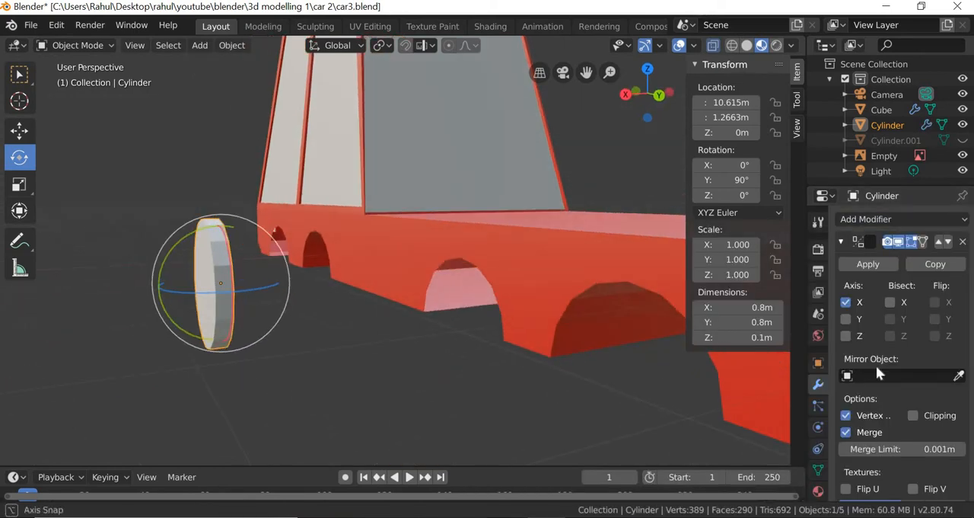
left_click(845, 318)
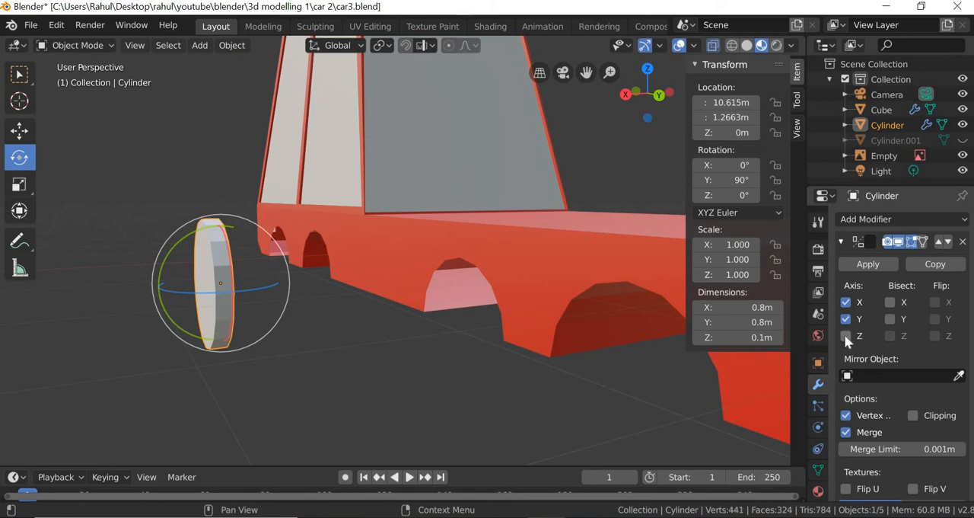
left_click(846, 336)
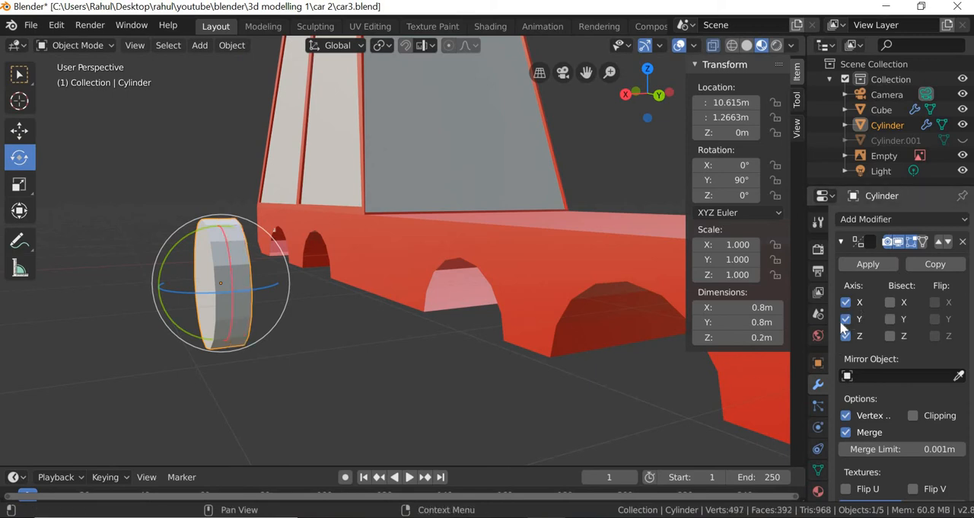
left_click(845, 319)
left_click(846, 302)
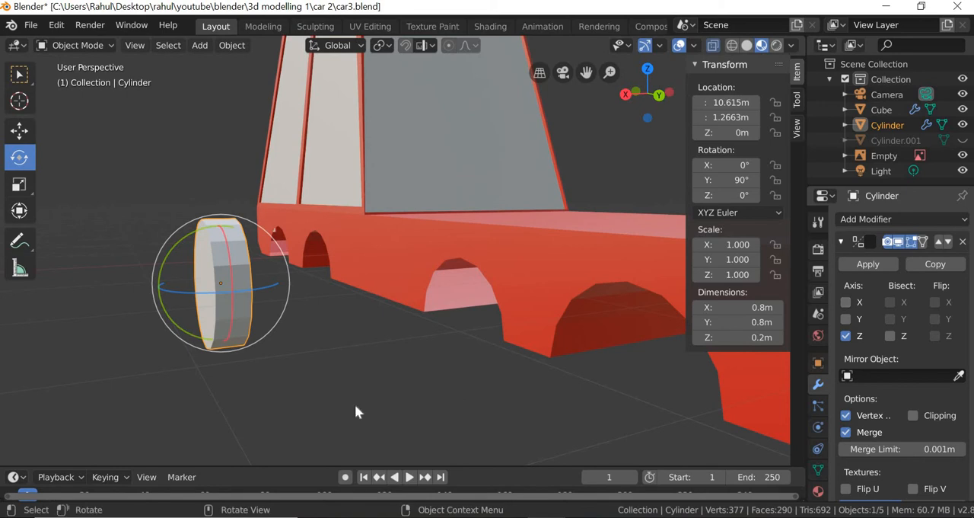
left_click(307, 389)
middle_click_drag(306, 383, 338, 449)
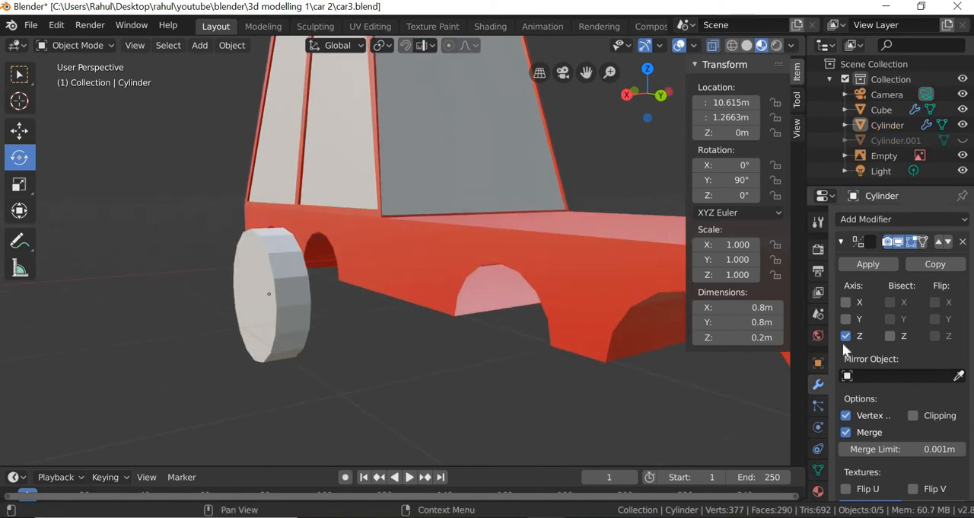
left_click(262, 343)
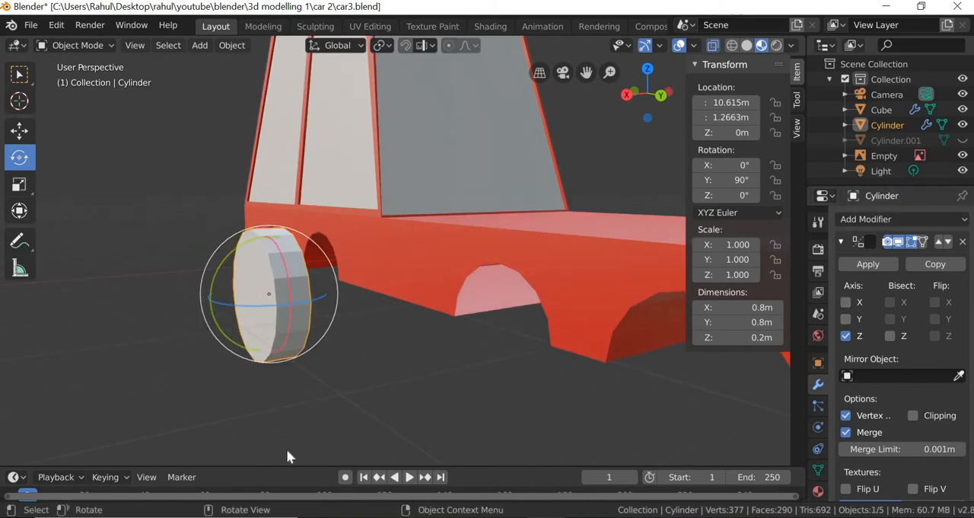
middle_click_drag(286, 448, 333, 461)
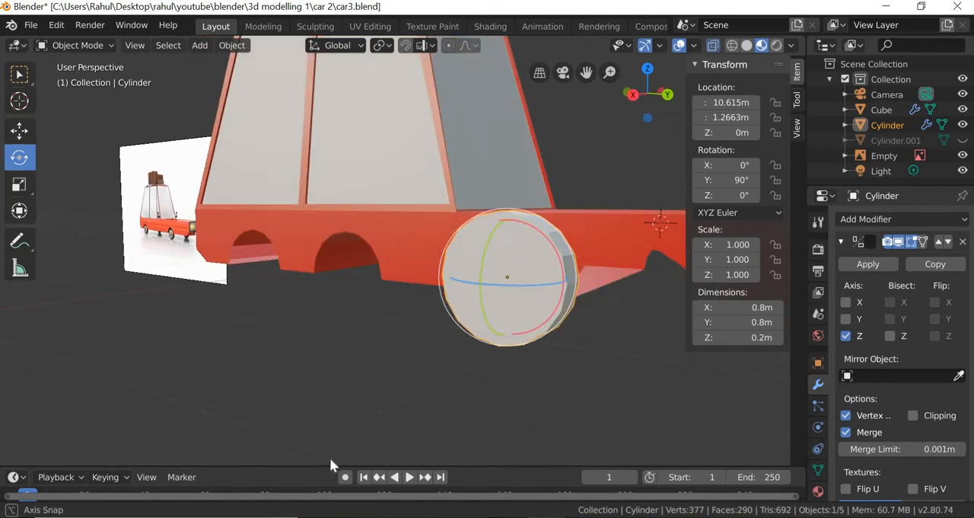
- Inset the wheel's round outer face in Edit Mode to leave a narrow tire border around it
left_click(80, 46)
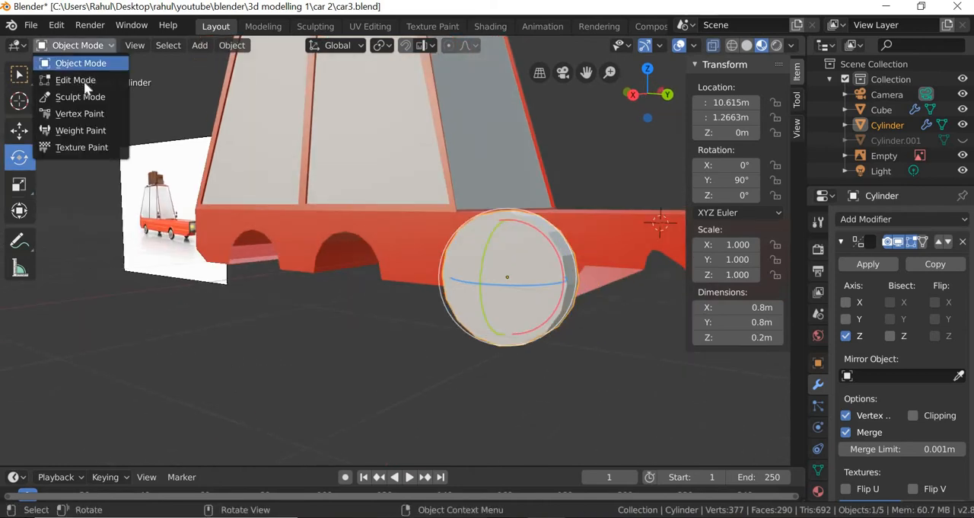
left_click(85, 80)
left_click(157, 46)
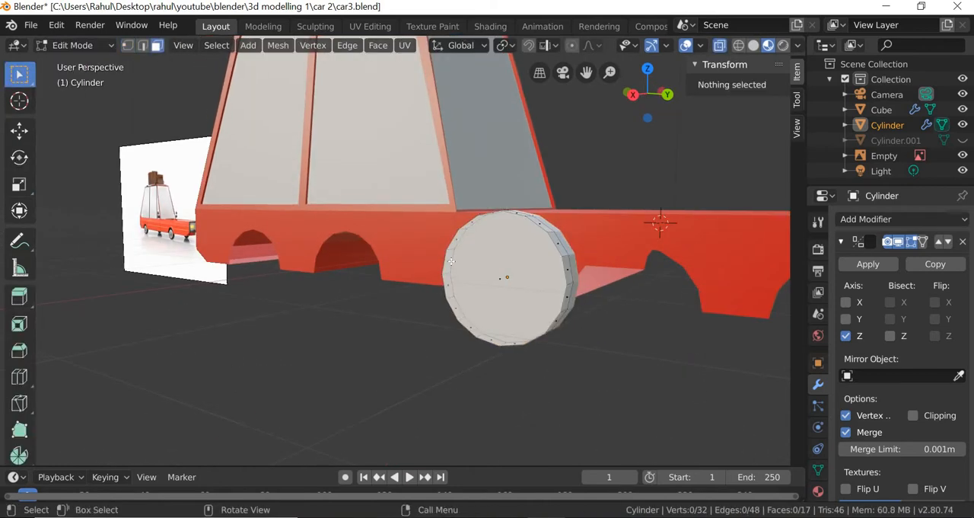
left_click(507, 268)
middle_click_drag(493, 347, 272, 361)
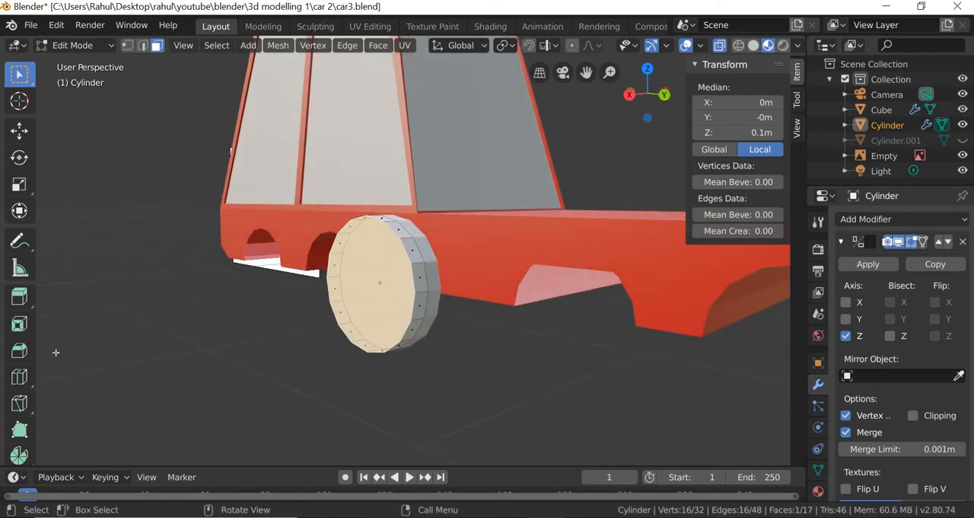
left_click(19, 324)
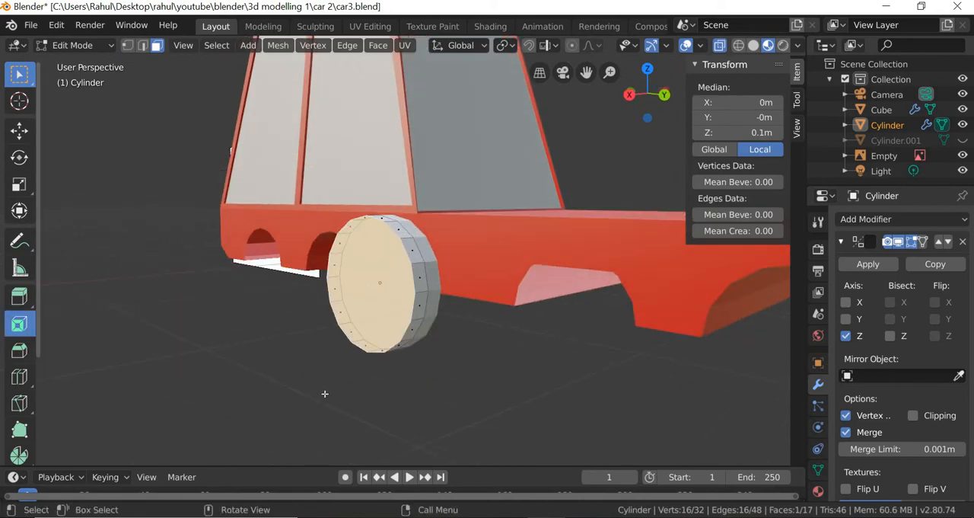
left_click_drag(326, 394, 320, 378)
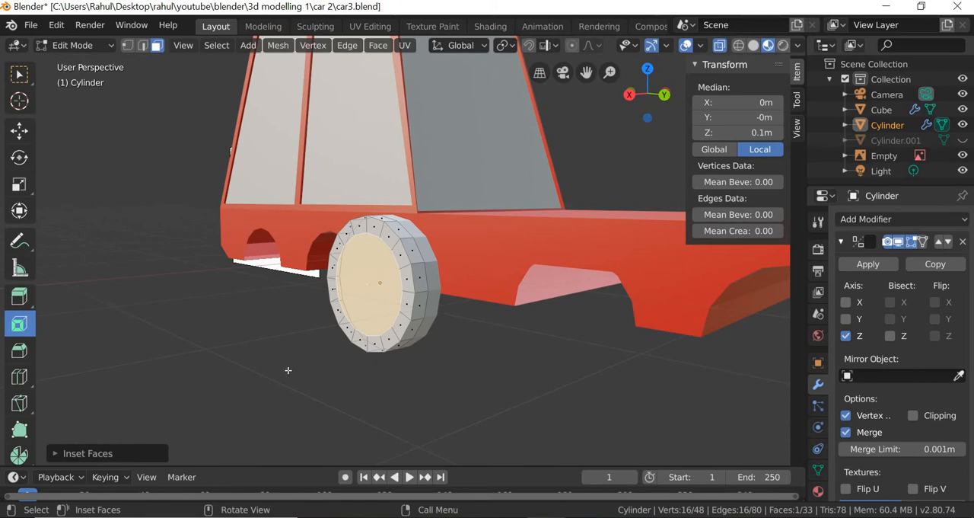
- Extrude the inset face into the wheel to a local Z of about 0.024 m and inset it again to form a small hub
left_click(20, 295)
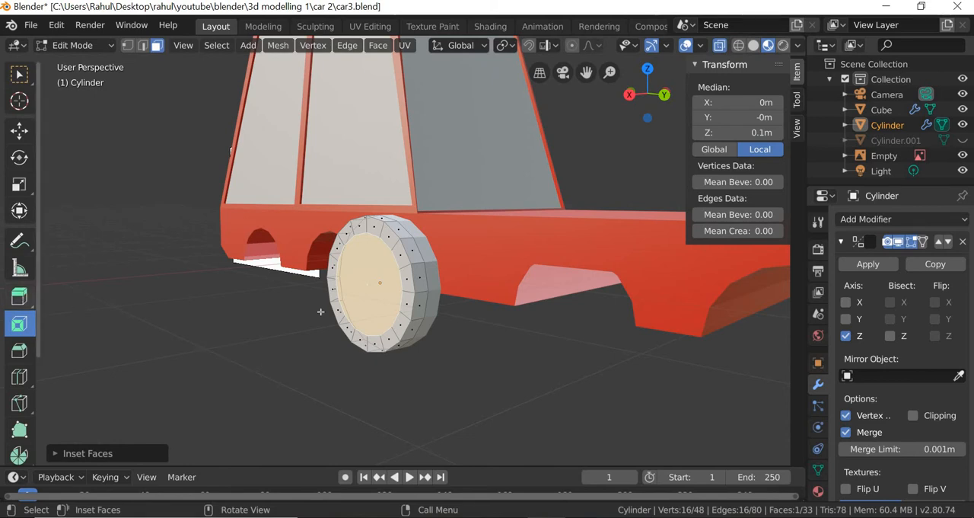
left_click_drag(294, 294, 293, 325)
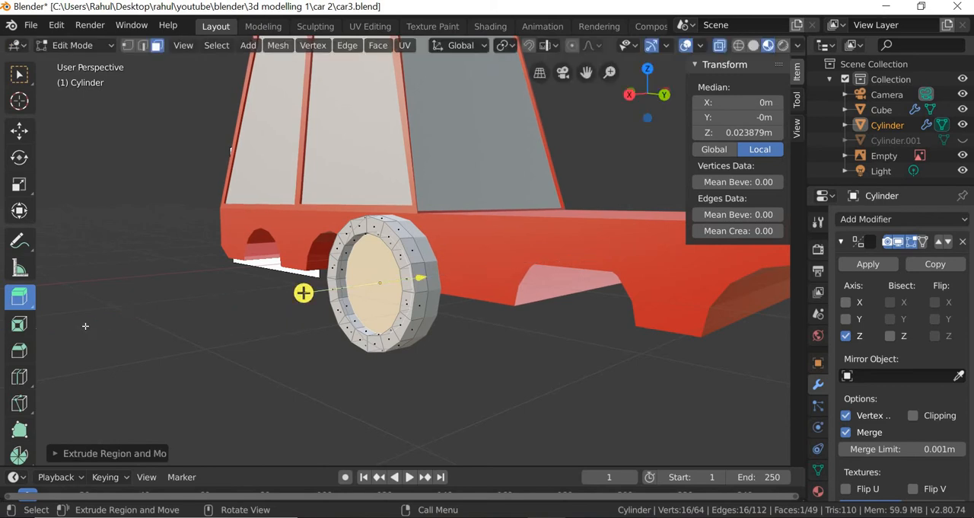
left_click(19, 324)
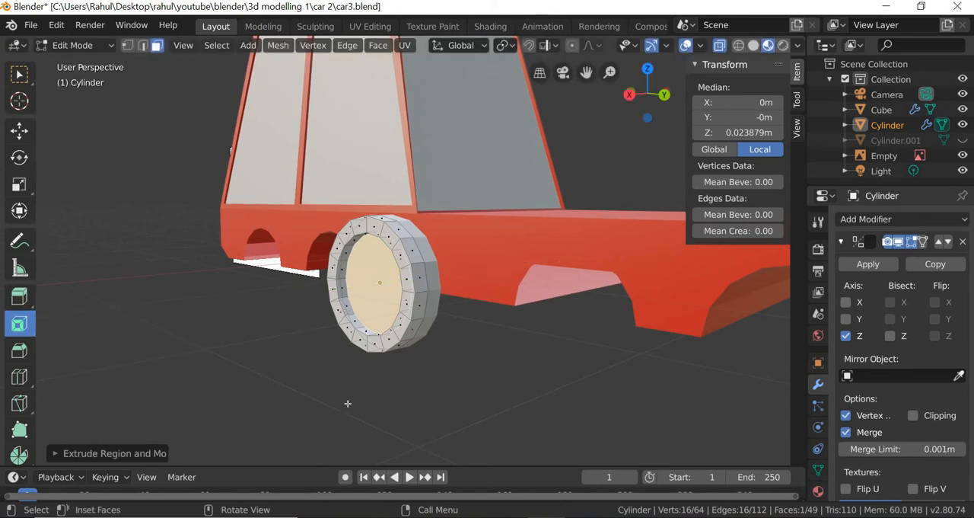
left_click_drag(344, 385, 337, 374)
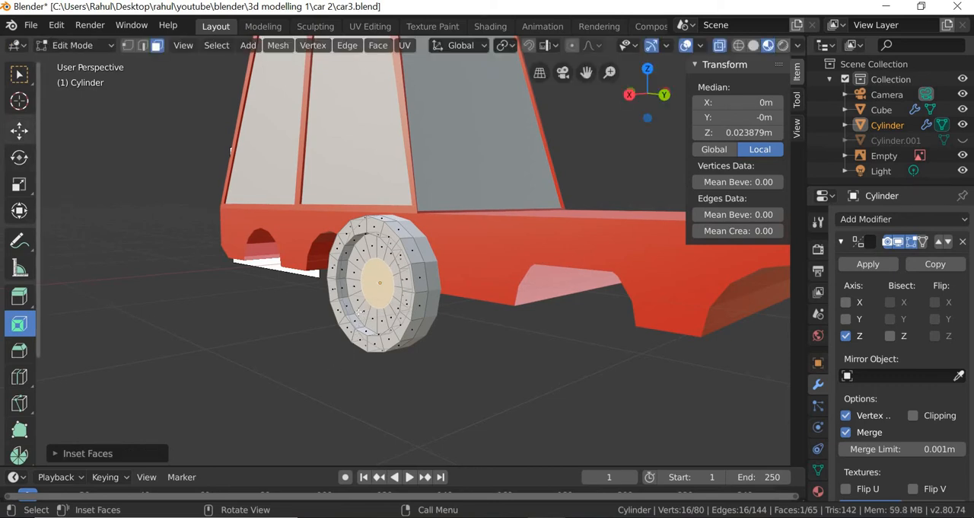
- Move the small hub face outward to a local Z of about 0.102 m
left_click(19, 131)
left_click_drag(326, 290, 319, 292)
middle_click_drag(409, 422, 399, 418)
scroll(427, 242, "up", 2)
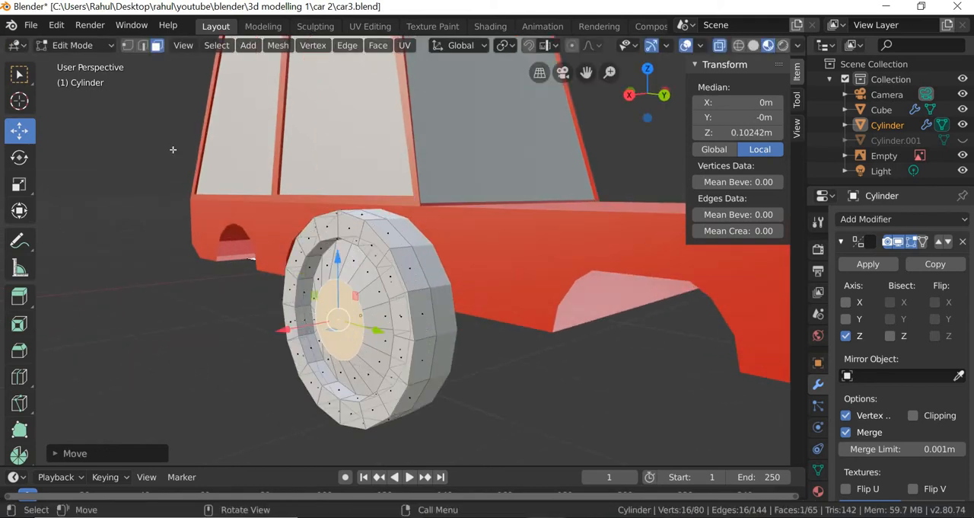
- Select the outer and inner edge loops of the tire's front border with Edge Loops
left_click(142, 45)
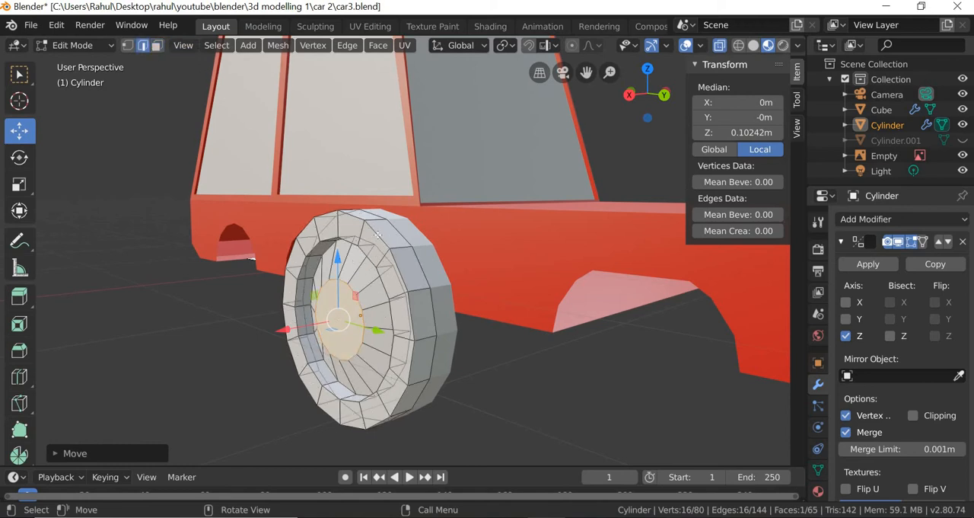
left_click(377, 234)
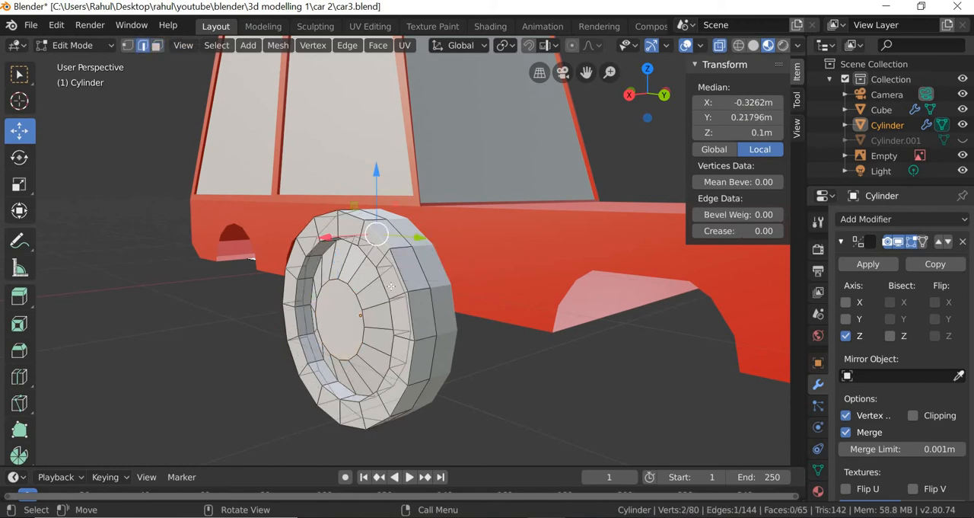
left_click(365, 254, "shift")
left_click(216, 45)
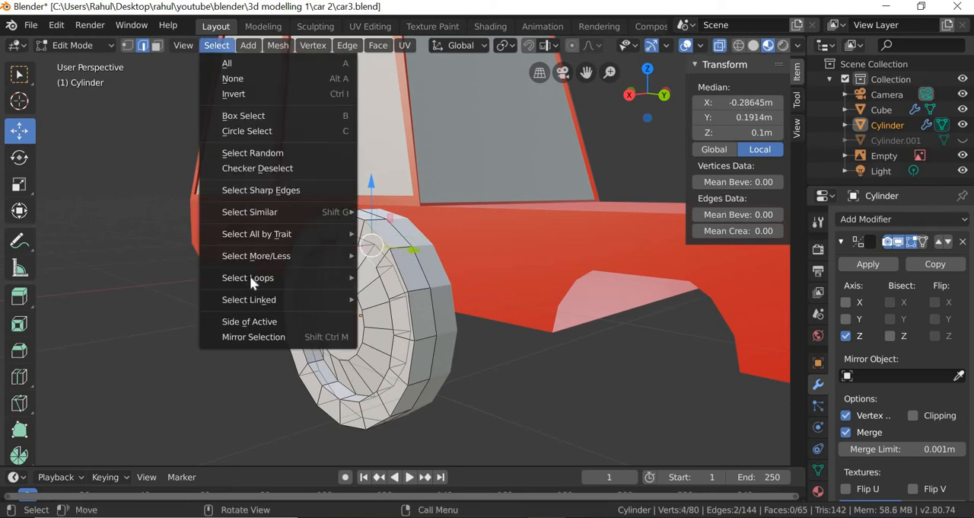
mouse_move(249, 276)
left_click(416, 279)
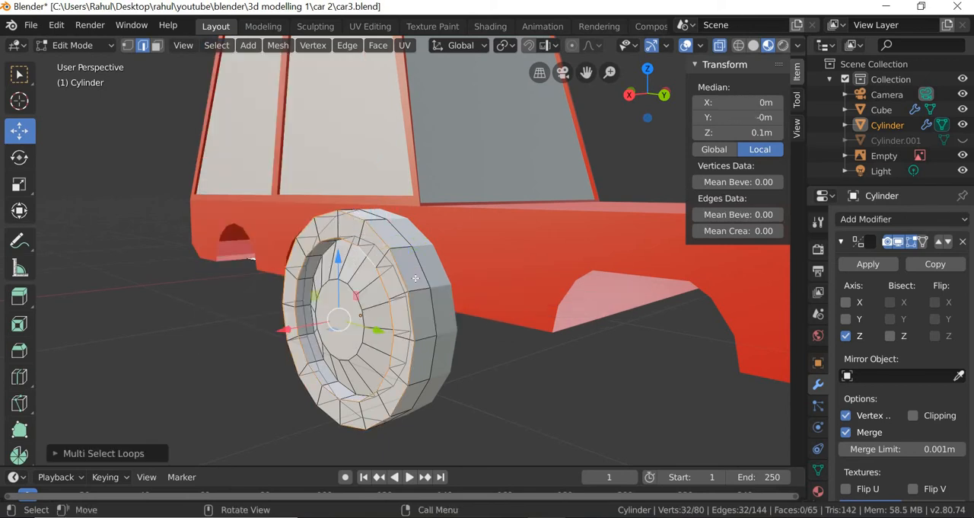
- Bevel both tire edge loops by about 0.0185 m with one segment
left_click(25, 348)
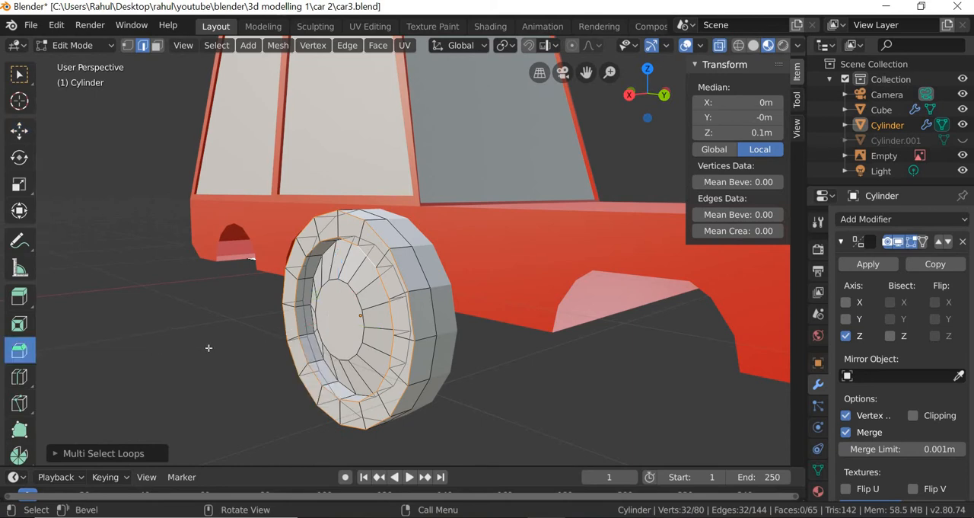
left_click_drag(213, 348, 274, 260)
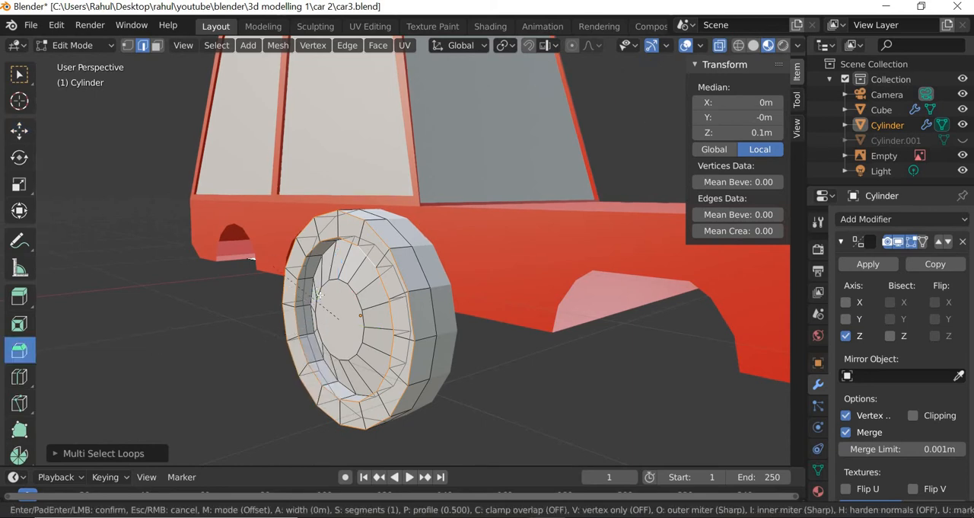
left_click_drag(344, 286, 420, 315)
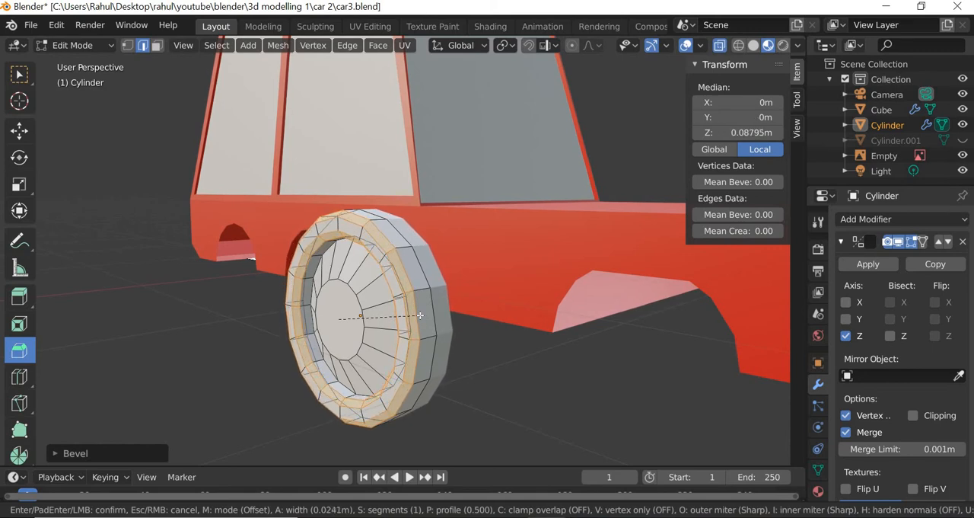
- Set the bevel on the tire's front edge loops to two segments and clear the selection
left_click(420, 411)
middle_click_drag(459, 414, 388, 401)
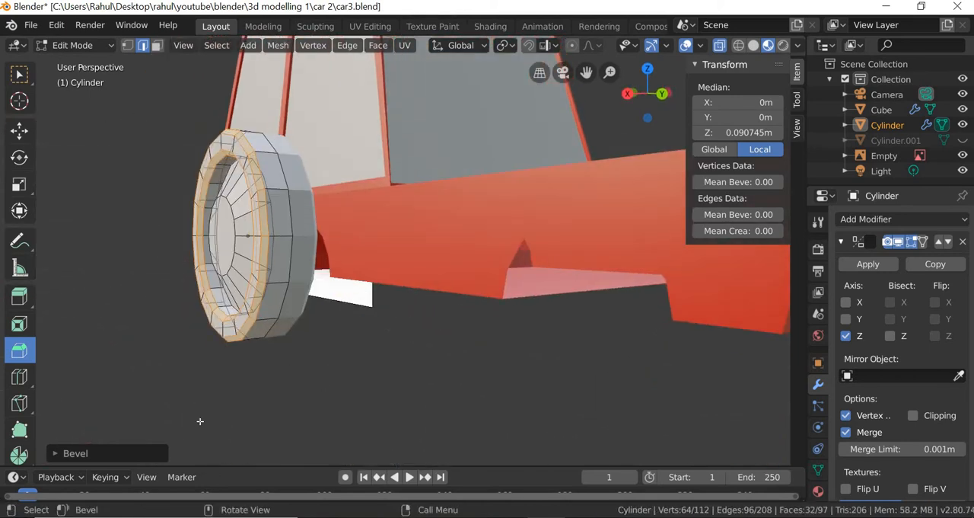
left_click(115, 454)
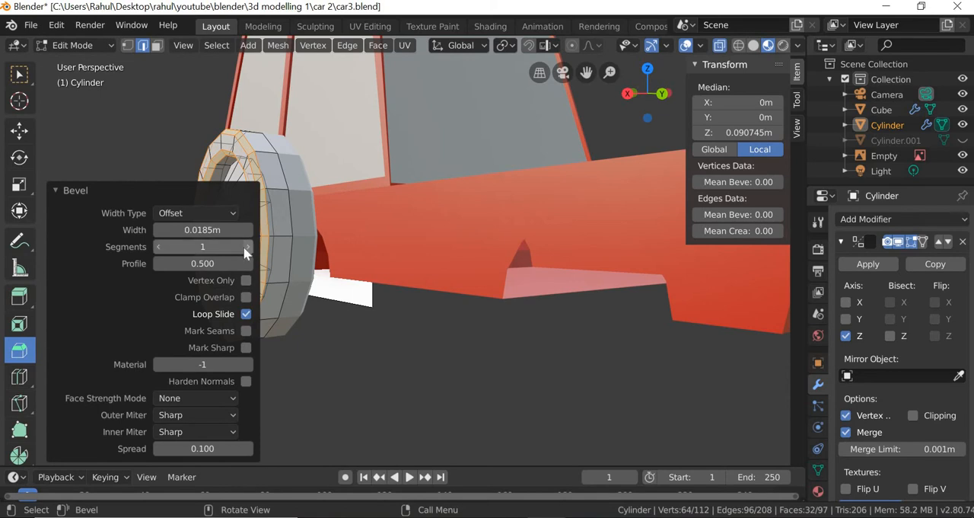
left_click(249, 247)
middle_click_drag(346, 301, 313, 327)
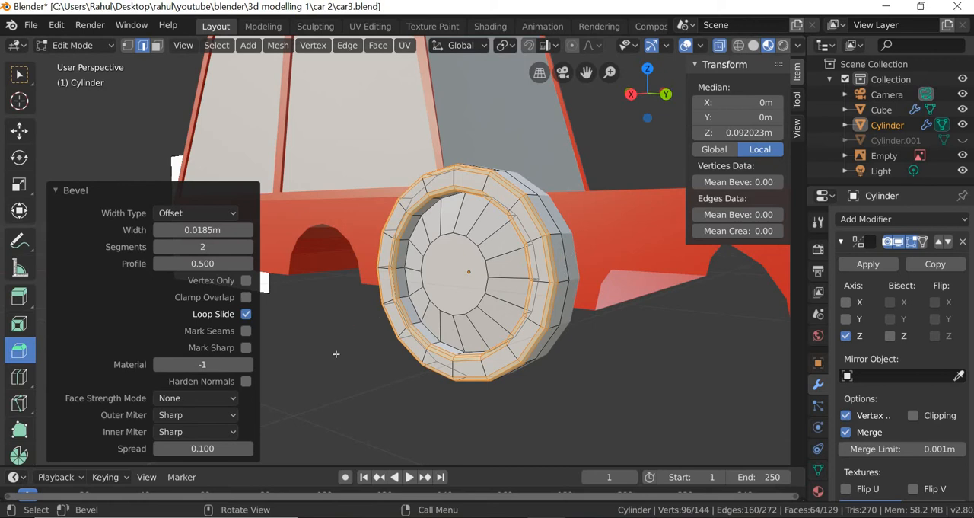
left_click(157, 247)
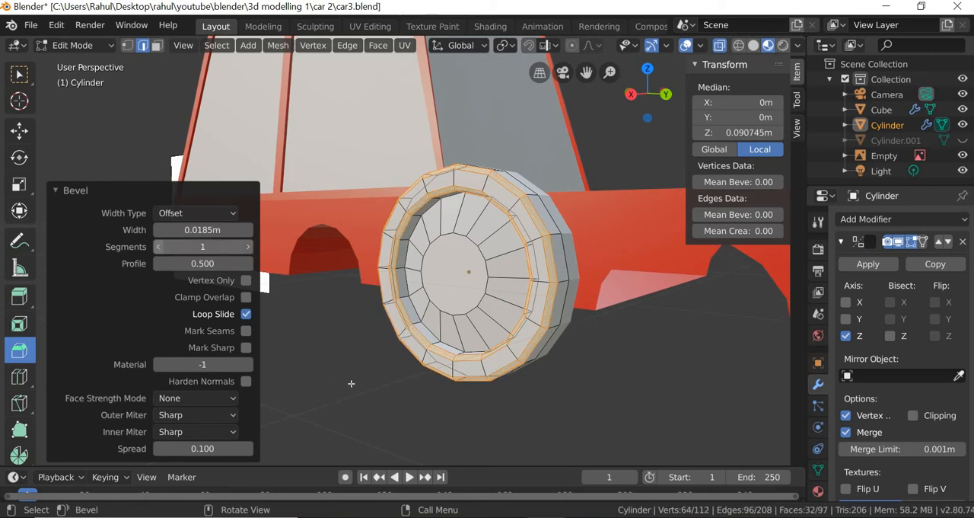
left_click(249, 247)
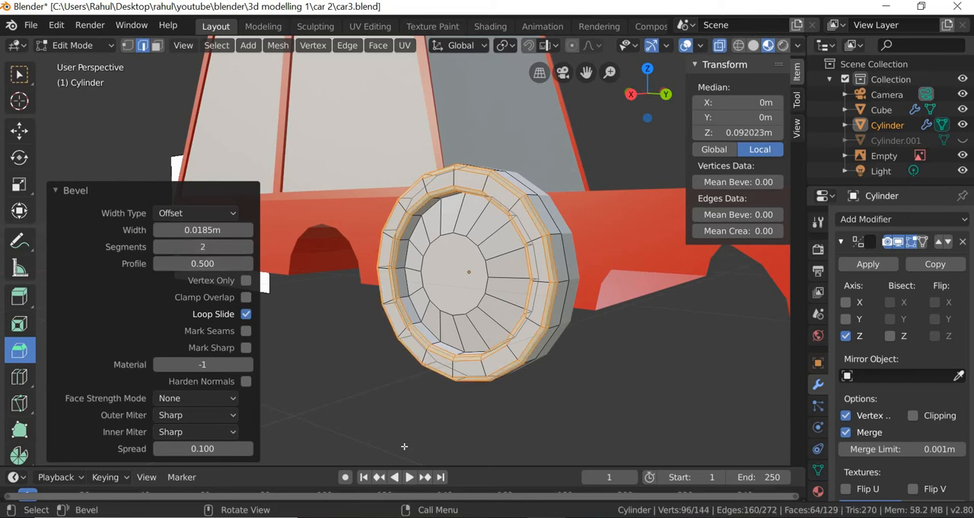
key("alt+a")
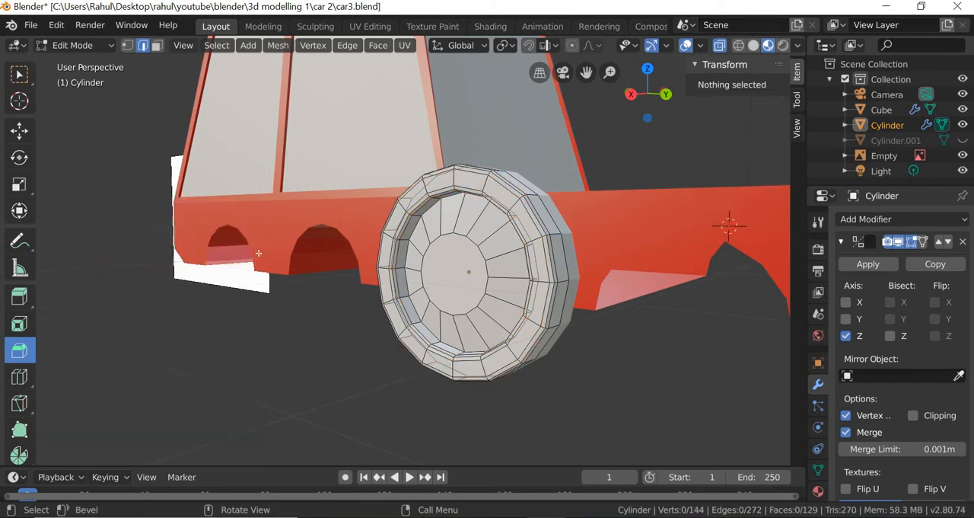
- Select the wheel in Object Mode and add two material slots to it, each with a new material
left_click(109, 47)
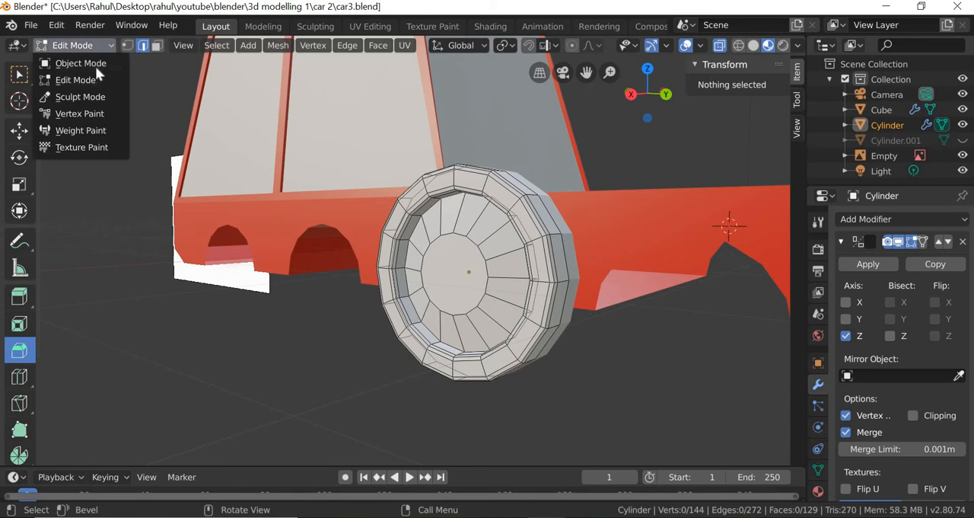
left_click(96, 66)
left_click(422, 390)
middle_click_drag(421, 390, 445, 332)
left_click(445, 332)
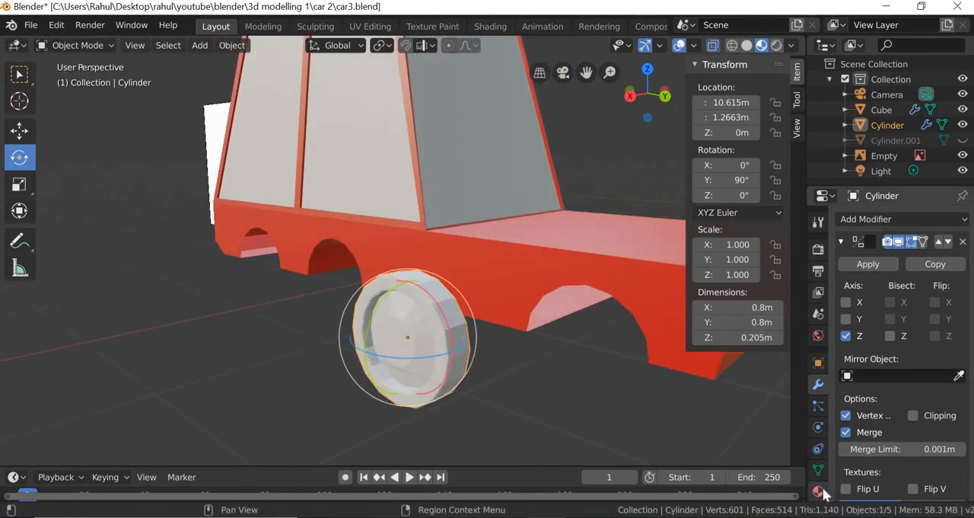
left_click(818, 491)
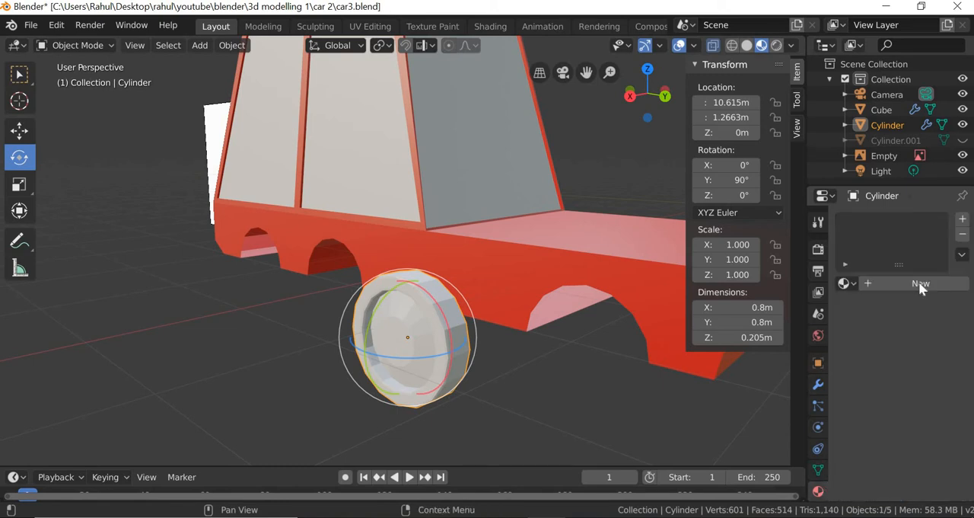
left_click(966, 218)
left_click(963, 219)
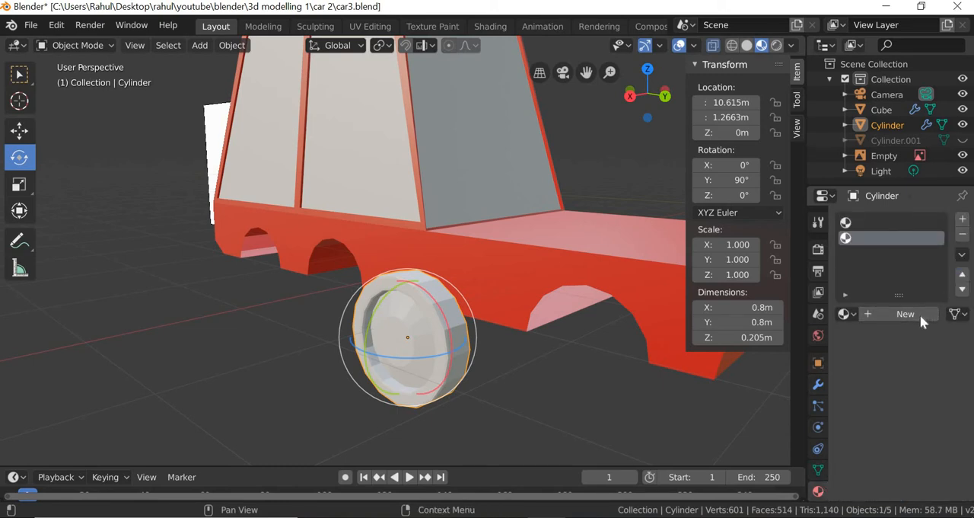
left_click(920, 314)
left_click(889, 222)
left_click(895, 314)
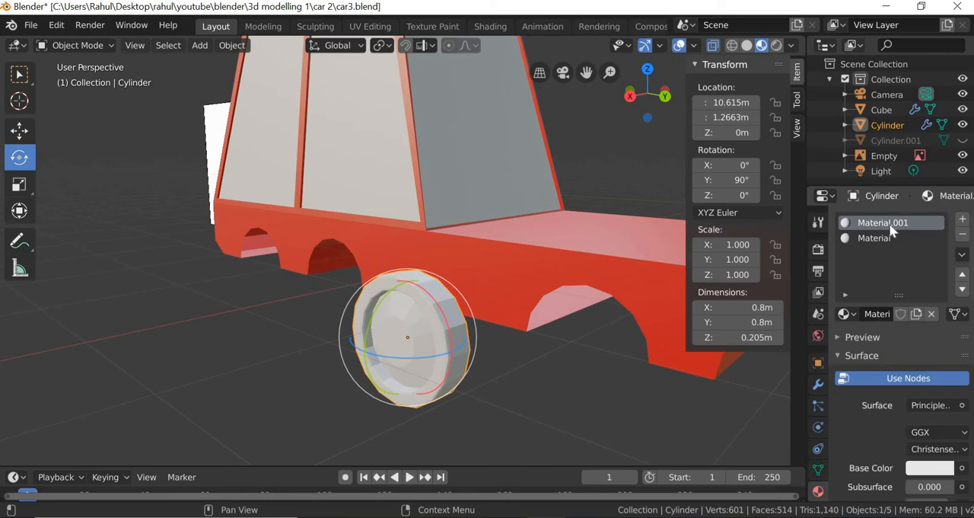
- Rename the wheel's first material to tire and the second to rim
double_click(889, 222)
type("tire")
key("Return")
double_click(883, 237)
type("rim")
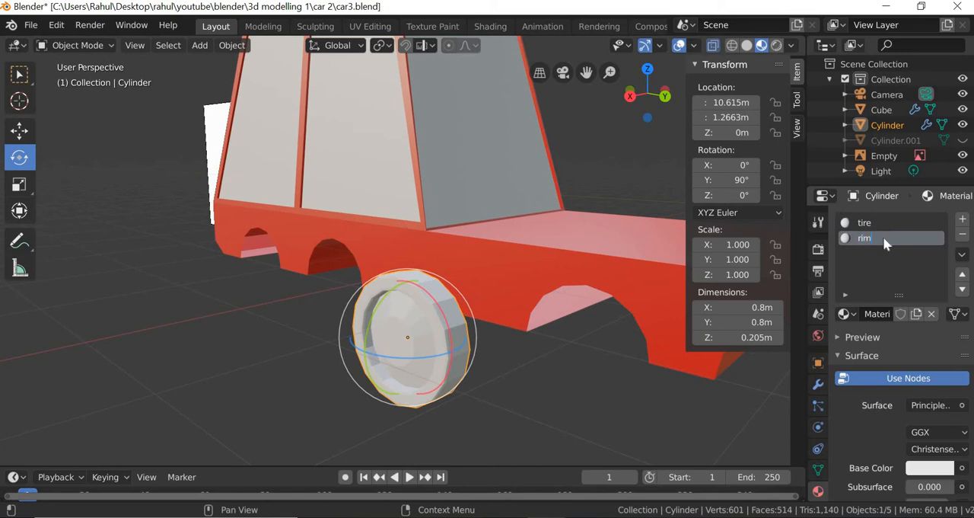
key("Return")
- Set the tire material's base color to dark blue, about H 0.658, S 0.874, V 0.498
left_click(867, 223)
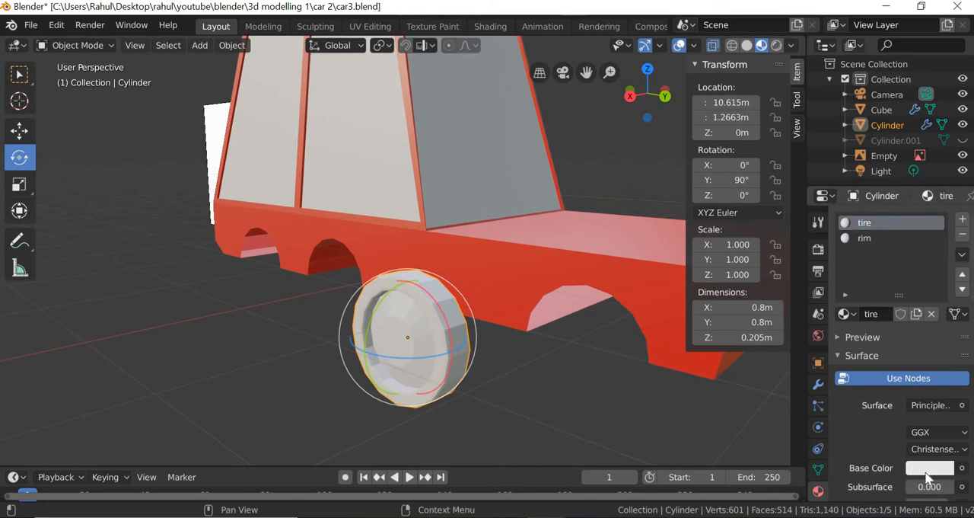
left_click(929, 468)
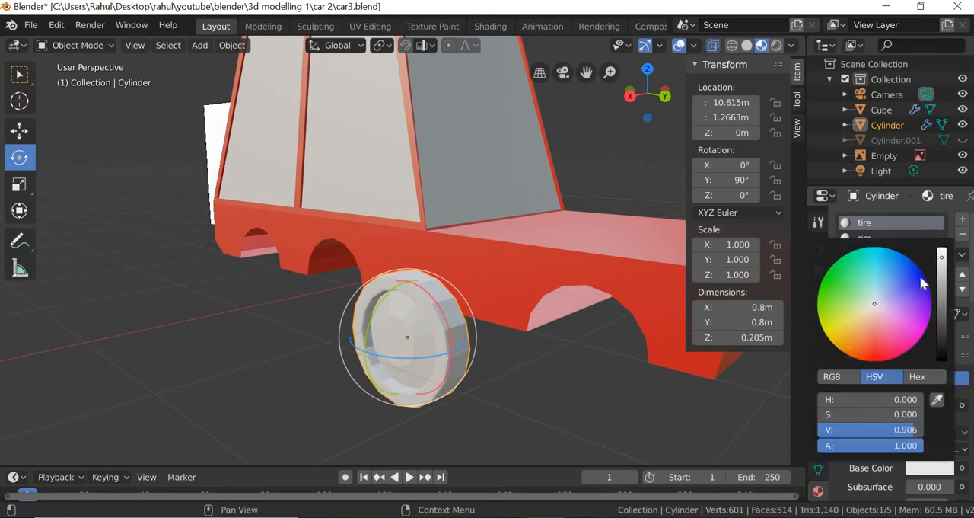
left_click(916, 277)
left_click(943, 305)
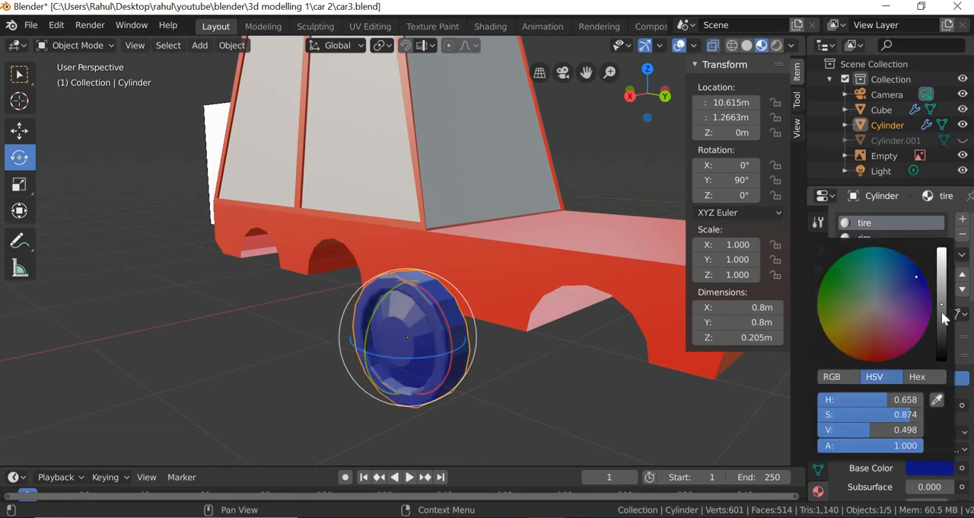
left_click(604, 415)
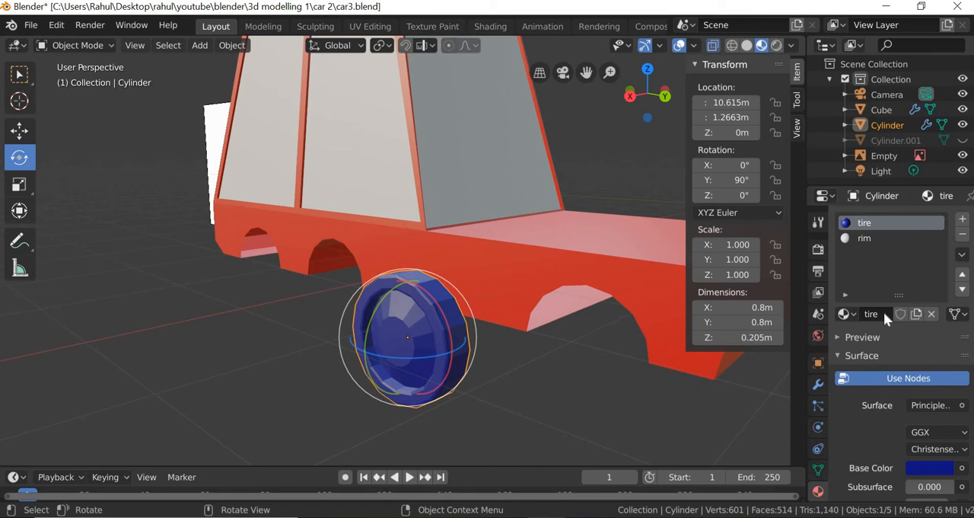
- In Edit Mode, assign the rim material to the wheel's central hub face and the ring of faces around it
left_click(867, 238)
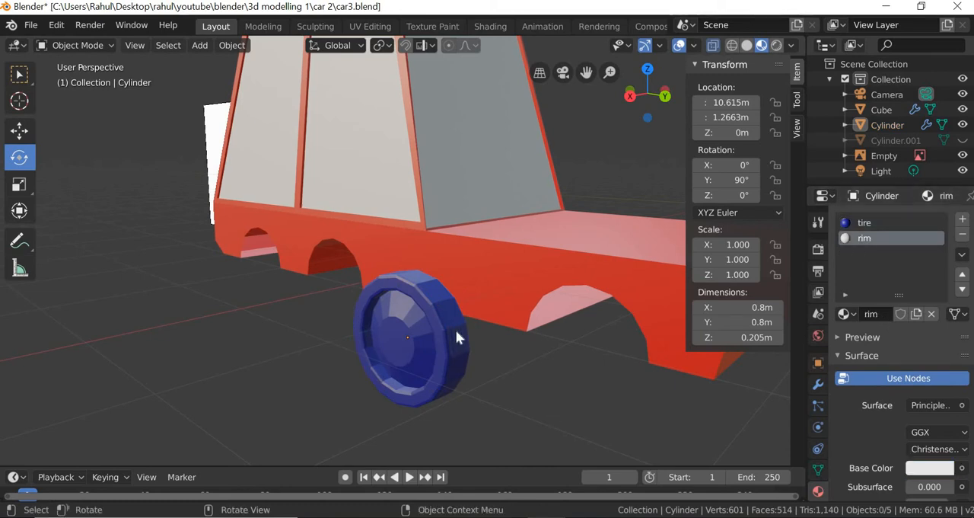
left_click(425, 372)
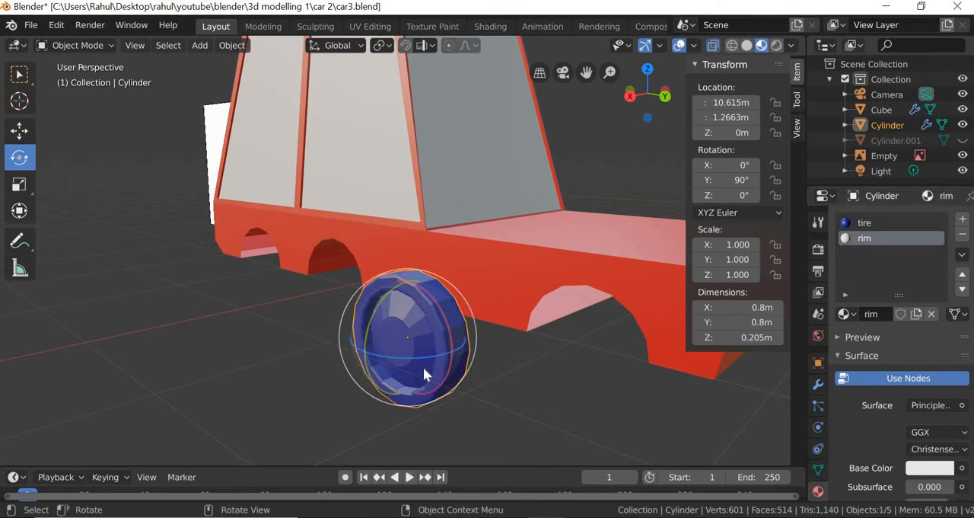
left_click(76, 44)
left_click(86, 79)
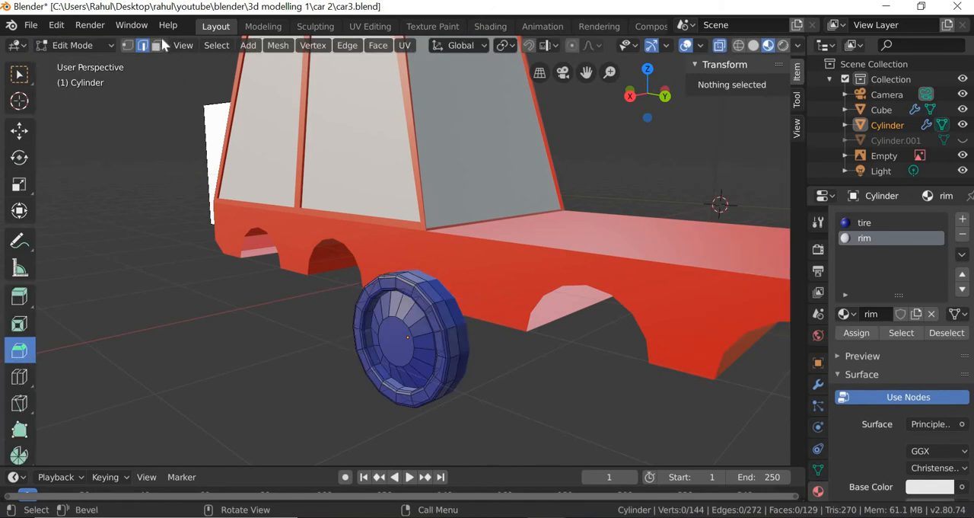
left_click(395, 342)
left_click(216, 46)
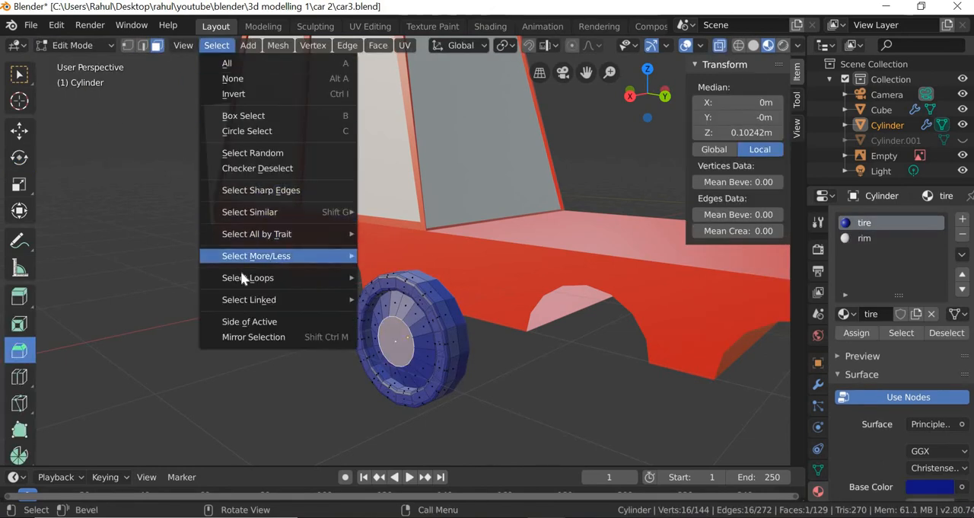
mouse_move(251, 256)
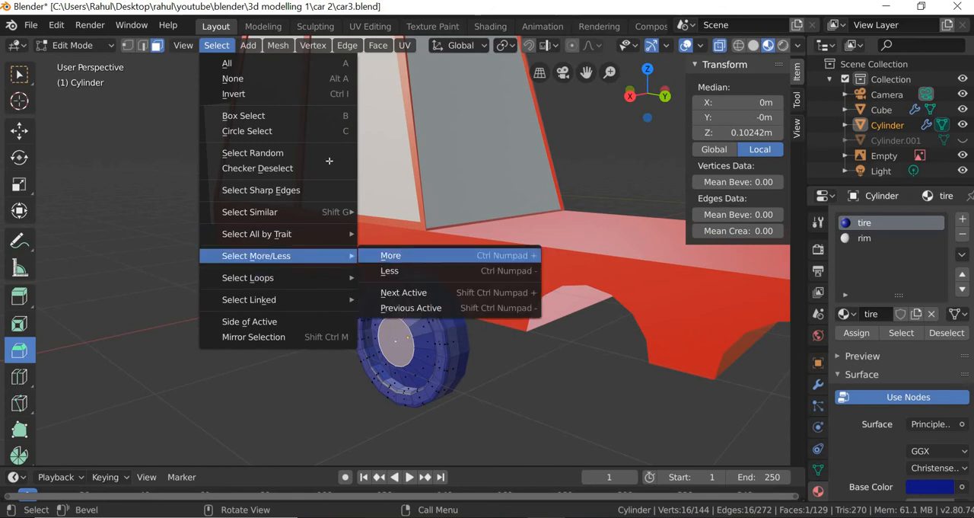
left_click(395, 251)
scroll(408, 412, "up", 2)
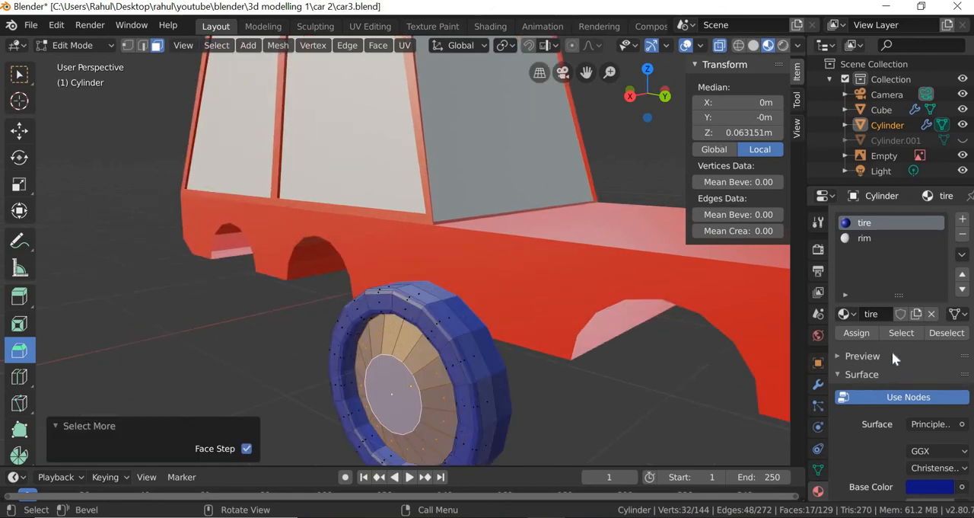
left_click(856, 333)
key("alt+a")
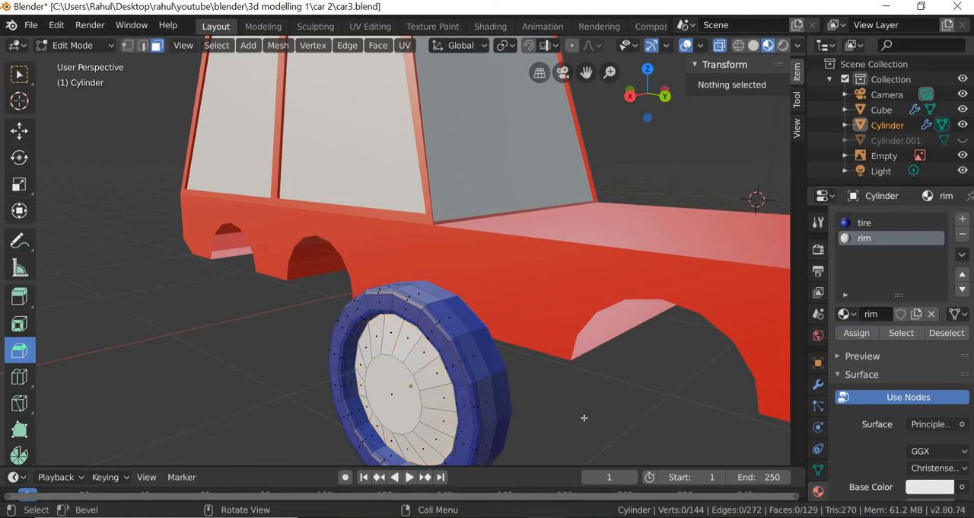
scroll(550, 411, "down", 3)
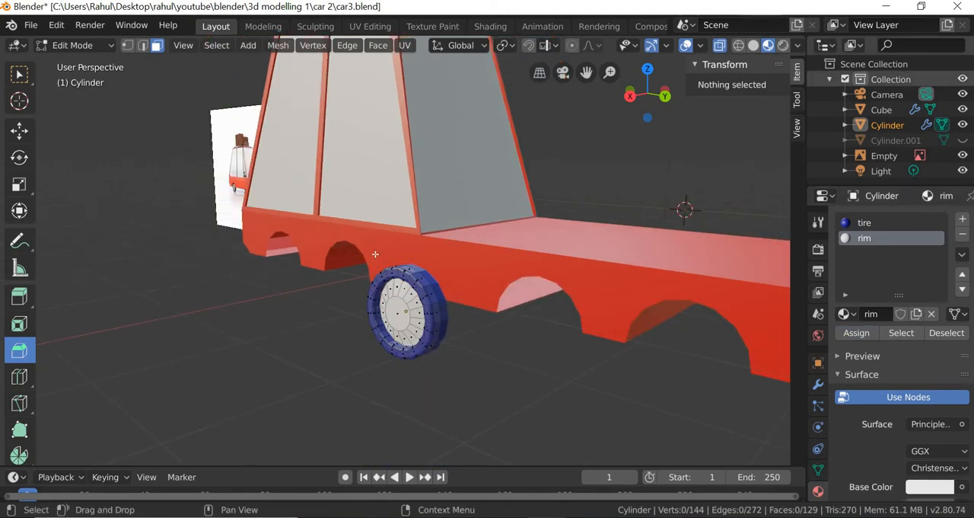
- Return to Object Mode and move the wheel about -1.59 m along X to the side of the car body
left_click(79, 46)
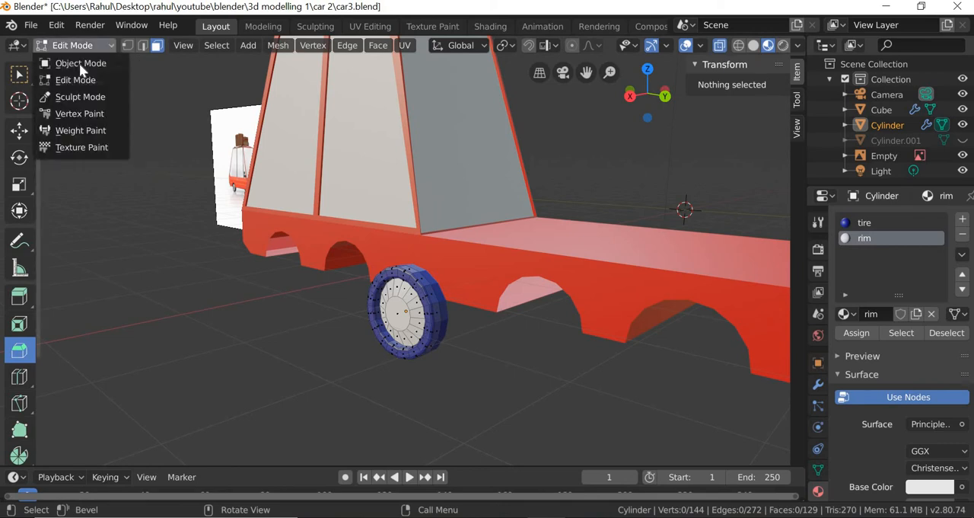
left_click(79, 63)
middle_click_drag(282, 338, 278, 298)
left_click(281, 294)
left_click(21, 131)
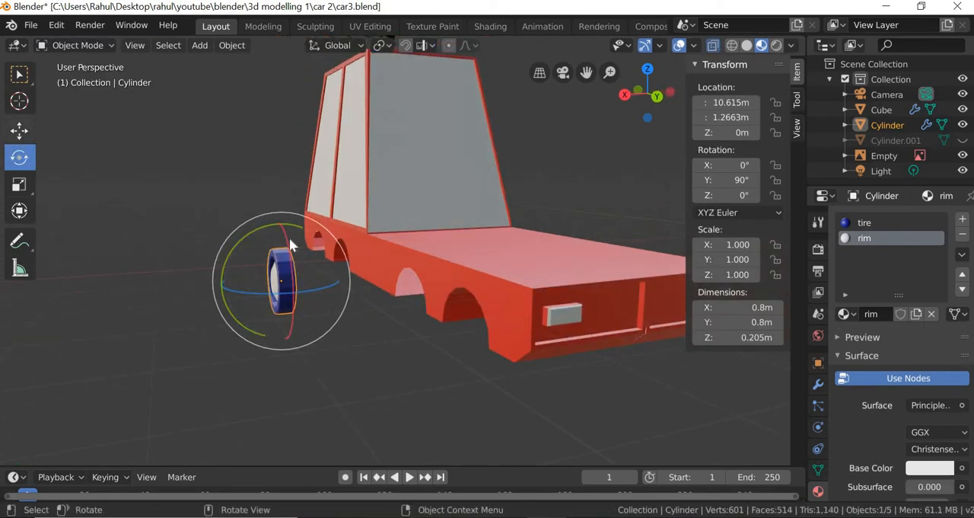
left_click_drag(220, 287, 344, 307)
left_click_drag(470, 391, 468, 391)
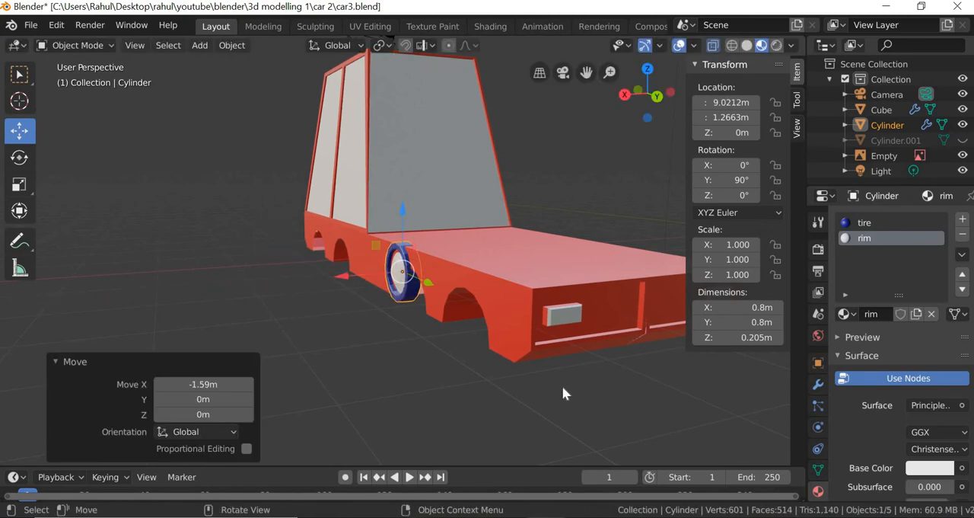
- Fit the wheel into the opening just ahead of the windshield by moving it about 0.358 m in Y and -0.344 m in Z
middle_click_drag(561, 386, 560, 335)
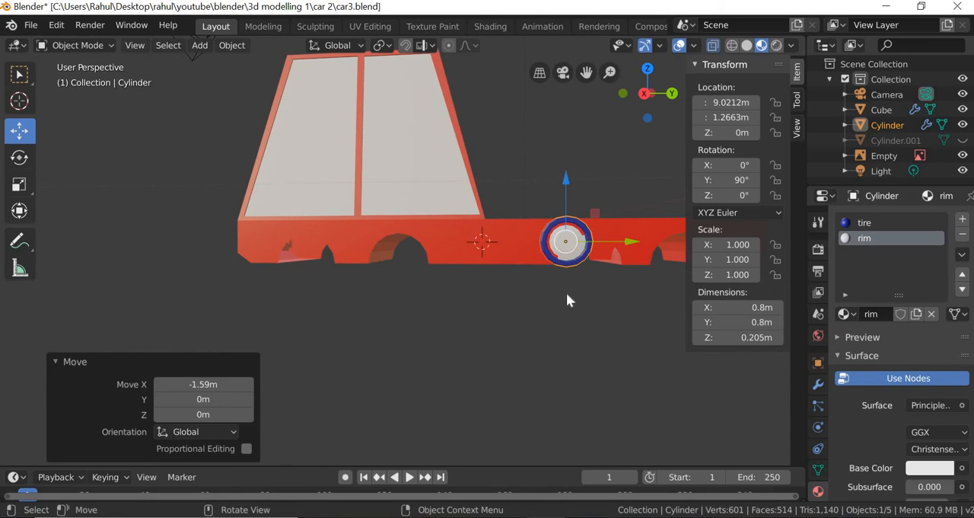
middle_click_drag(568, 299, 413, 335, "shift")
scroll(414, 326, "up", 4)
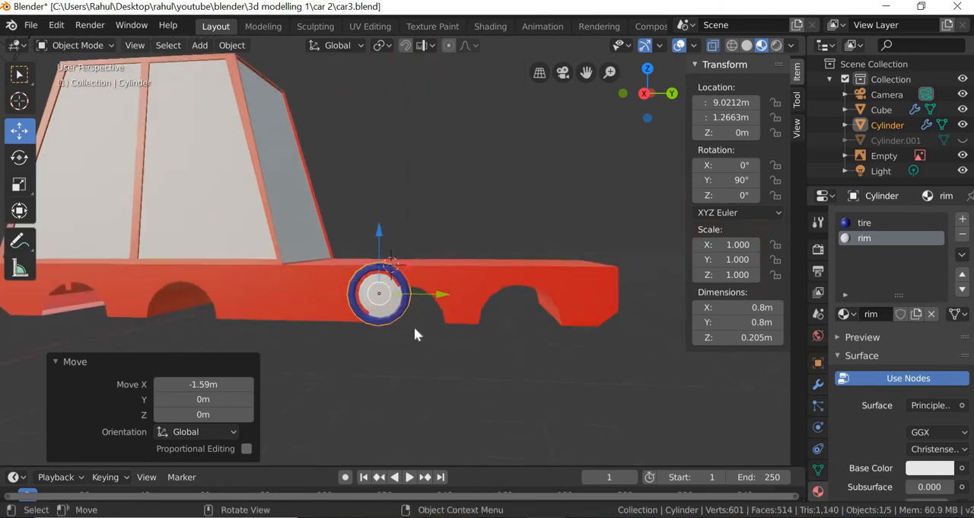
key("g")
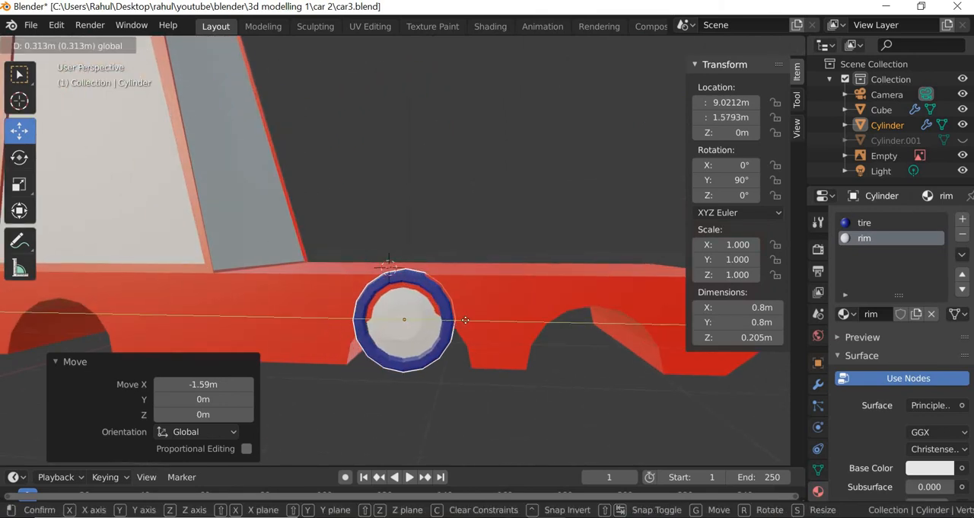
left_click(456, 317)
key("g")
key("z")
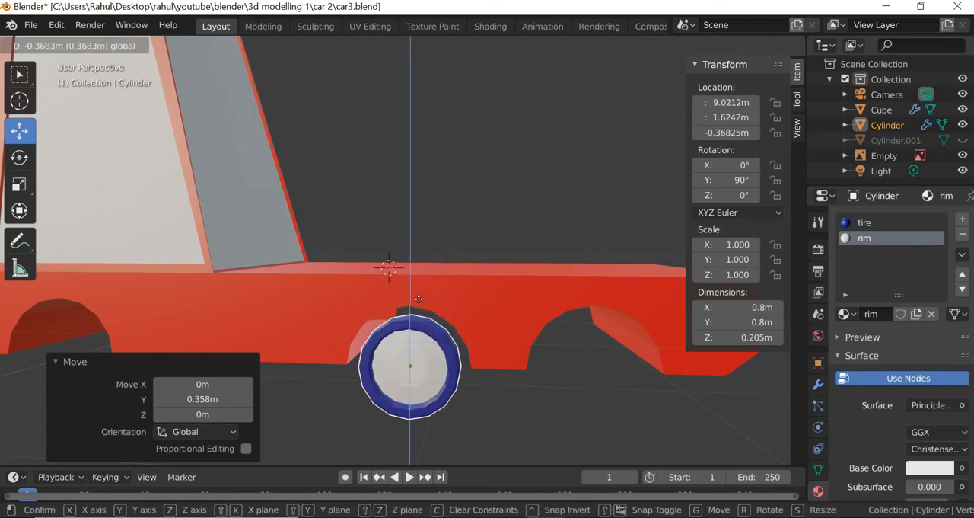
left_click(430, 402)
- Duplicate the wheel and move the copy about -4.61 m along Y toward the rear of the car
scroll(449, 400, "down", 4)
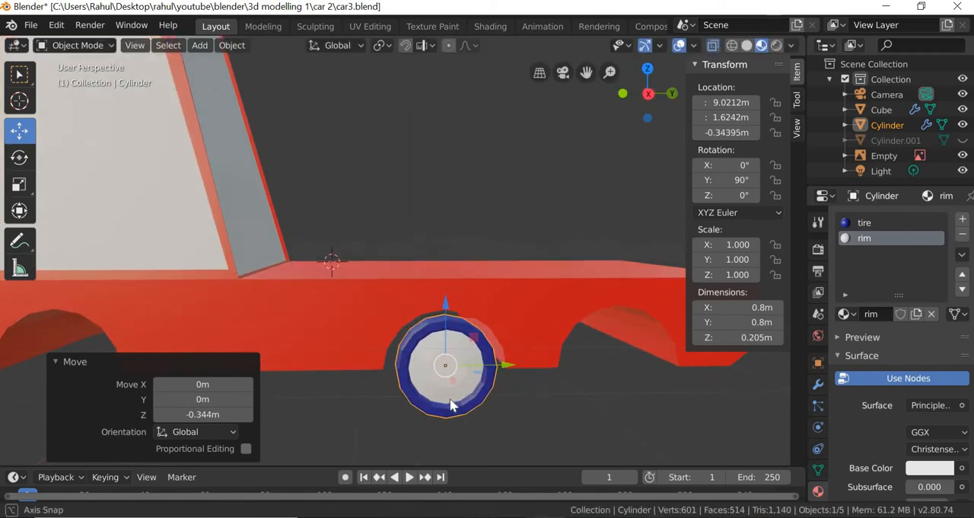
scroll(438, 395, "down", 2)
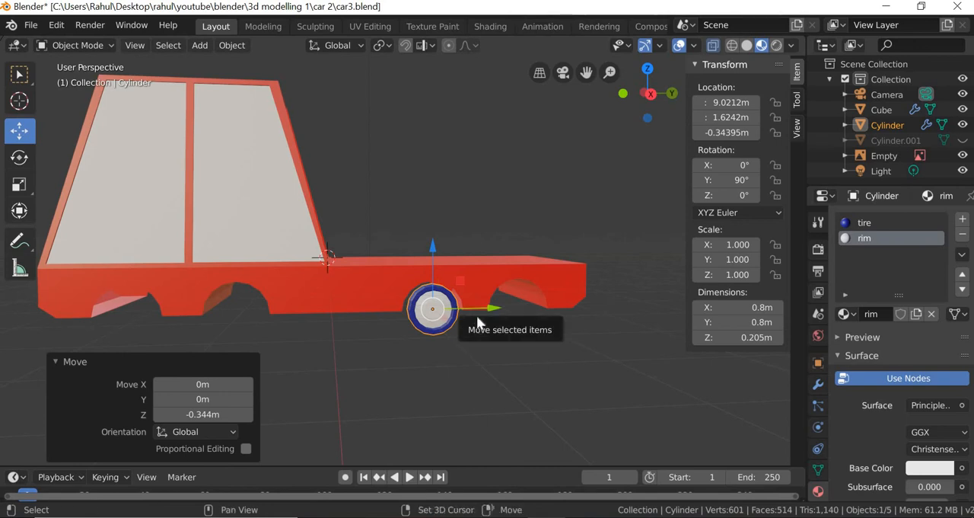
key("shift+d")
key("Escape")
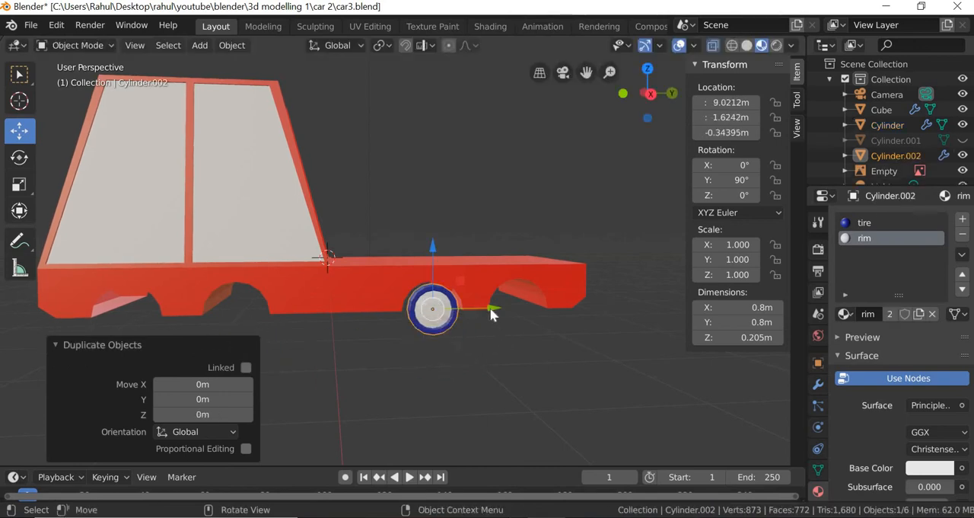
left_click_drag(491, 312, 184, 335)
middle_click_drag(603, 394, 503, 432)
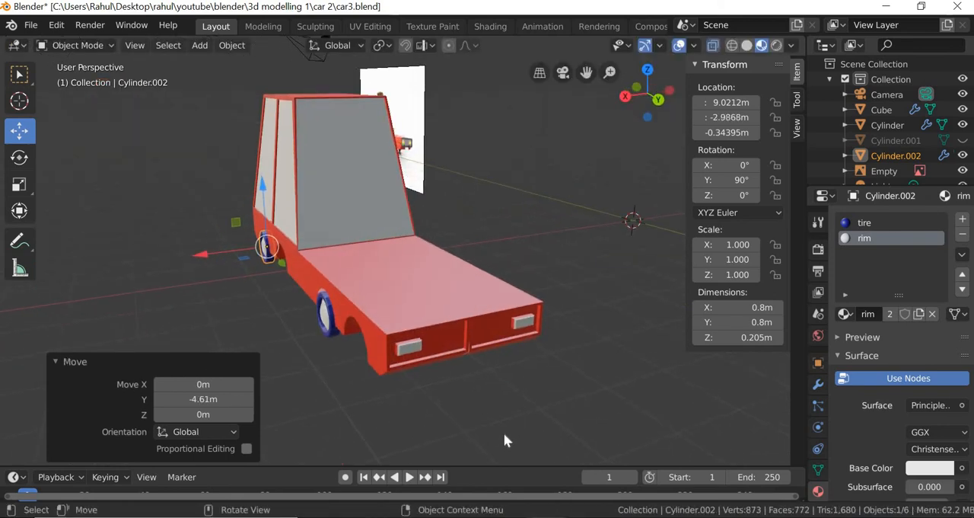
- Select both wheels on the visible side of the car and duplicate them in place
key("shift")
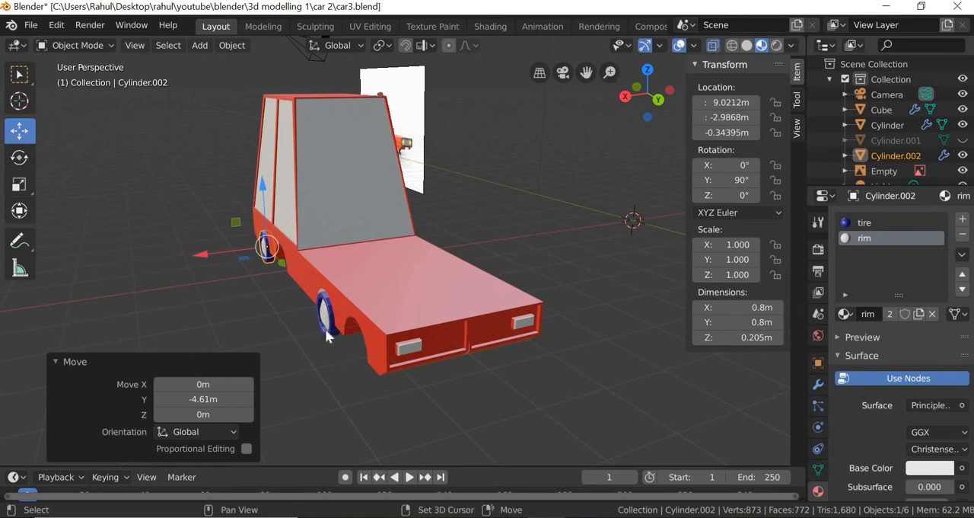
left_click(325, 328, "shift")
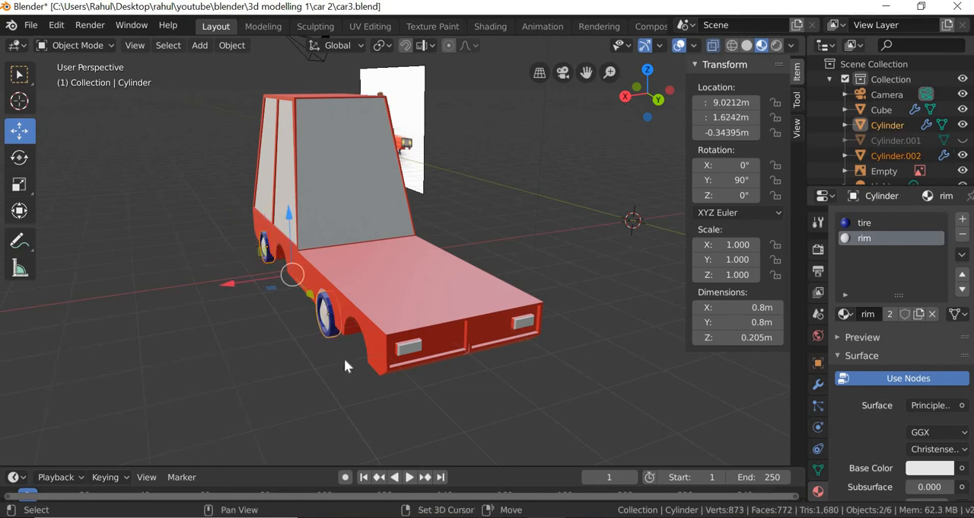
right_click(288, 350)
key("Escape")
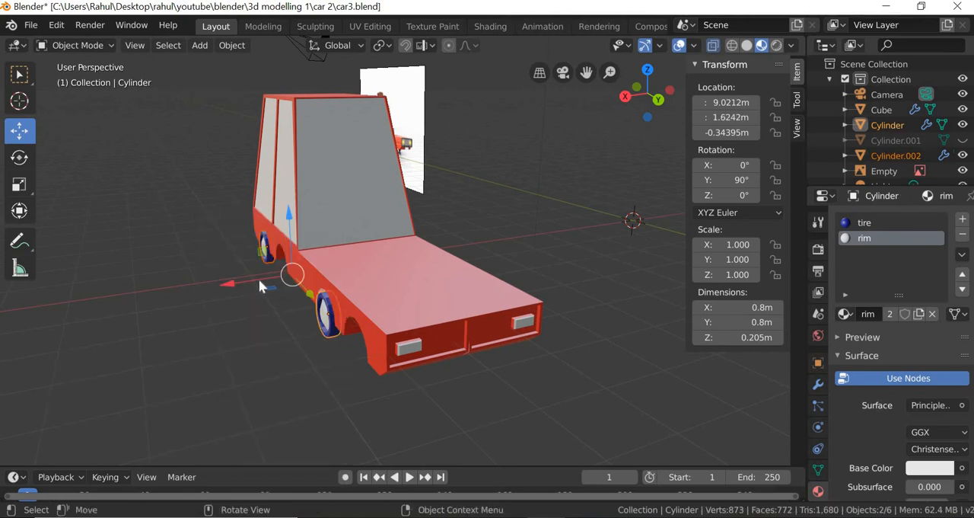
key("g")
key("Escape")
key("shift+d")
key("Escape")
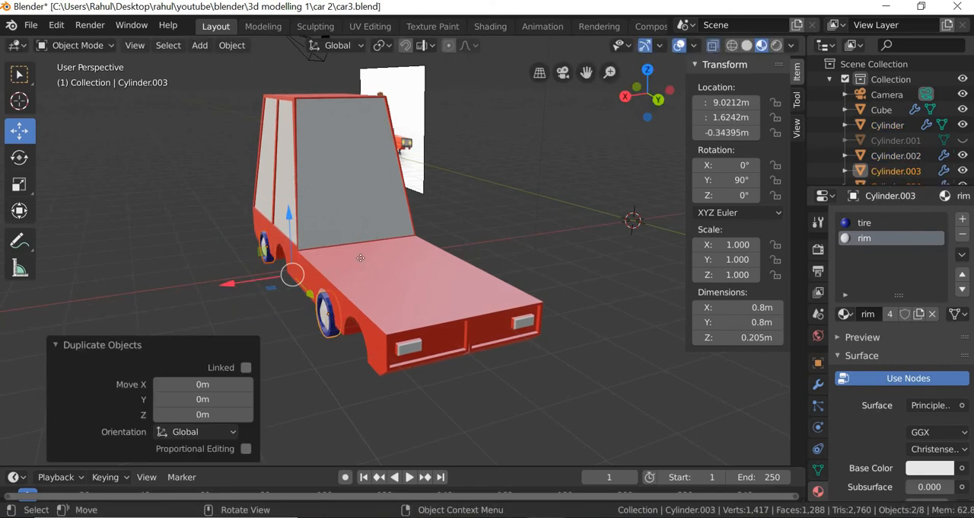
- Move the duplicated wheels about -2.73 m along X to the car's opposite side, and back 0.216 m into the body
key("g")
key("x")
left_click(464, 352)
middle_click_drag(464, 352, 421, 348)
scroll(452, 335, "up", 2)
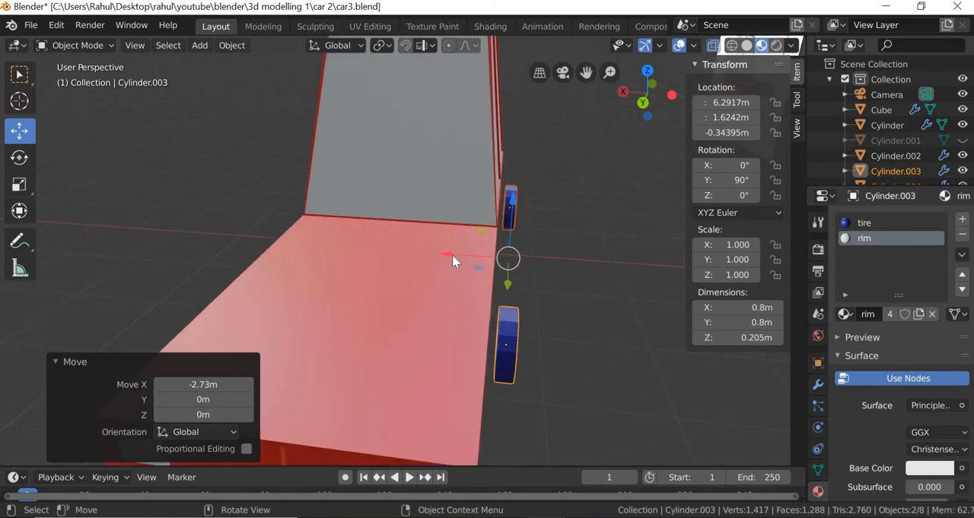
key("g")
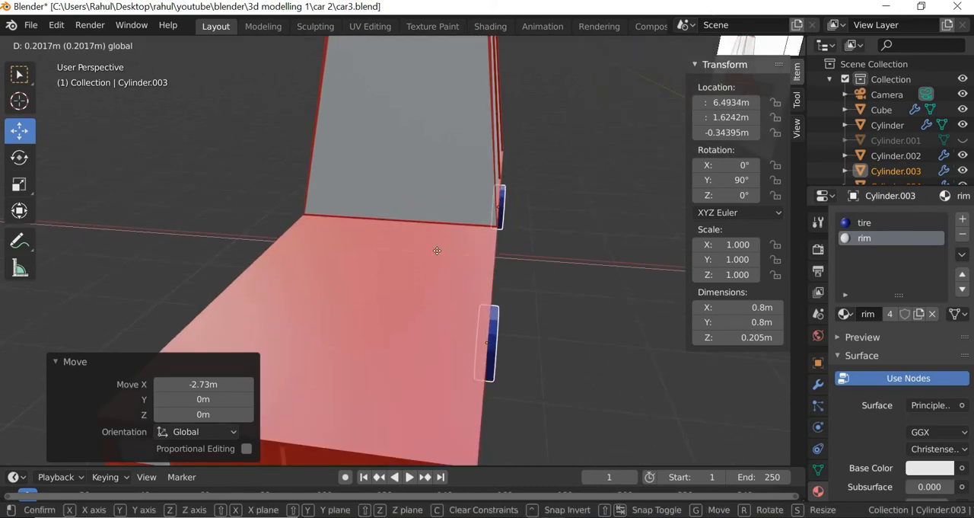
left_click(439, 255)
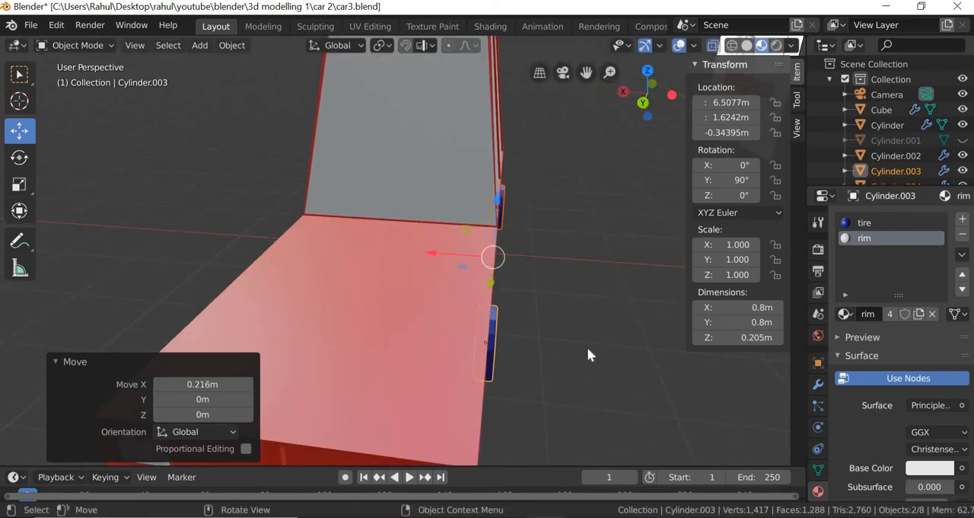
- Add a third material slot to the car body and create a new material in it named blue
middle_click_drag(520, 370, 352, 358)
scroll(431, 350, "up", 3)
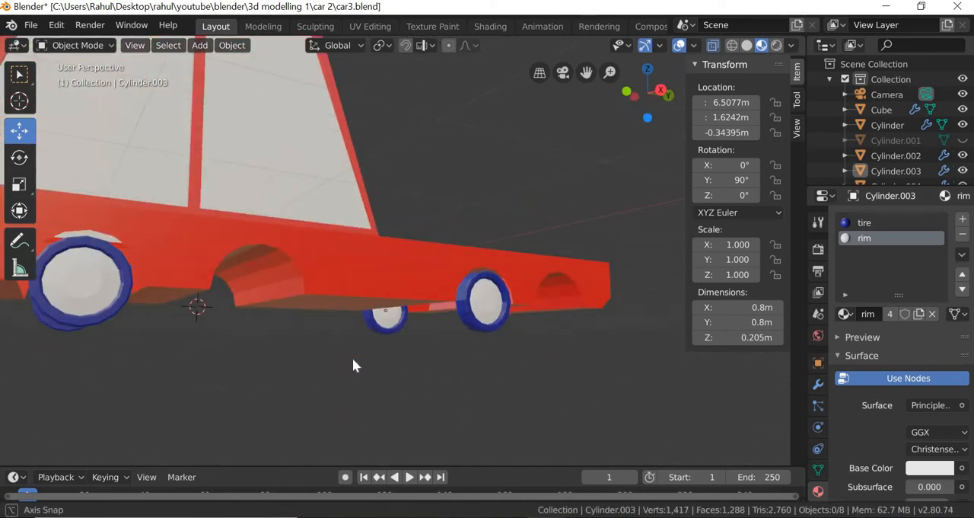
middle_click_drag(496, 386, 520, 317)
scroll(398, 413, "up", 3)
left_click(520, 317)
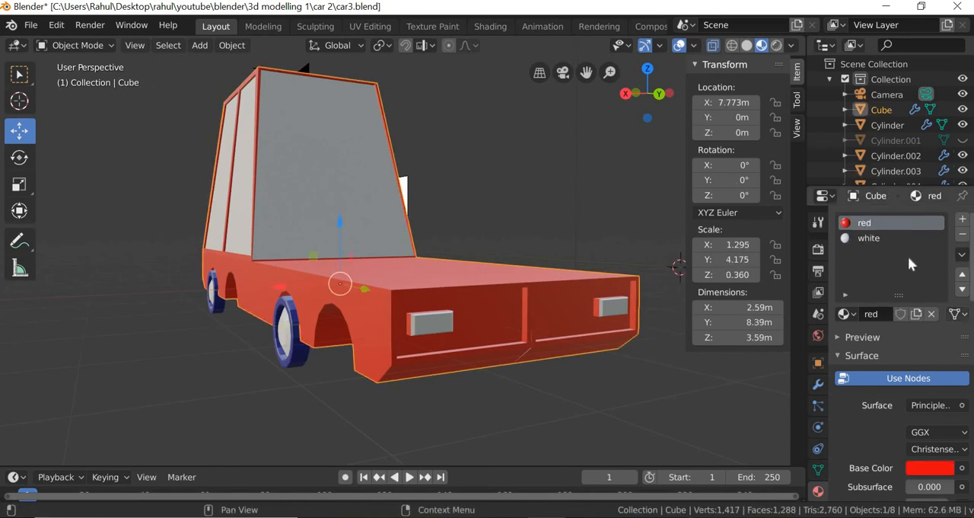
left_click(963, 218)
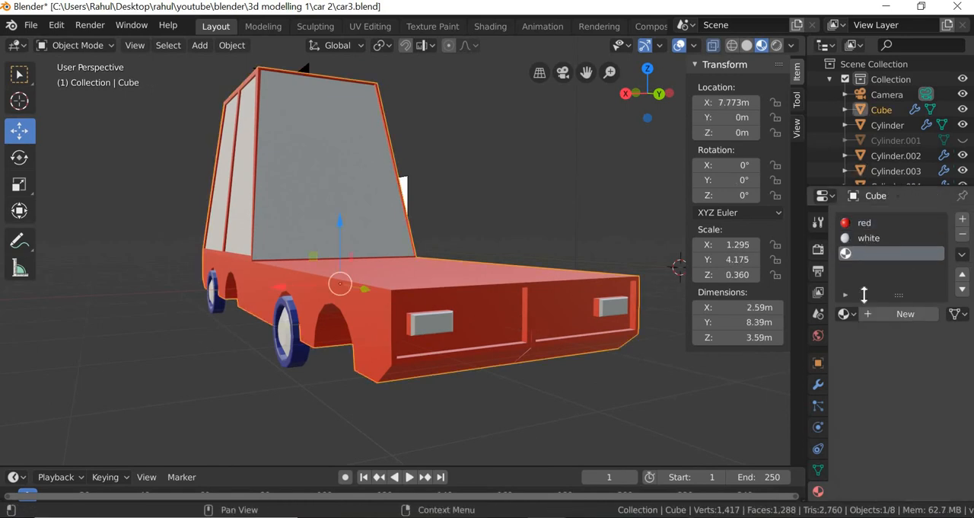
left_click(898, 315)
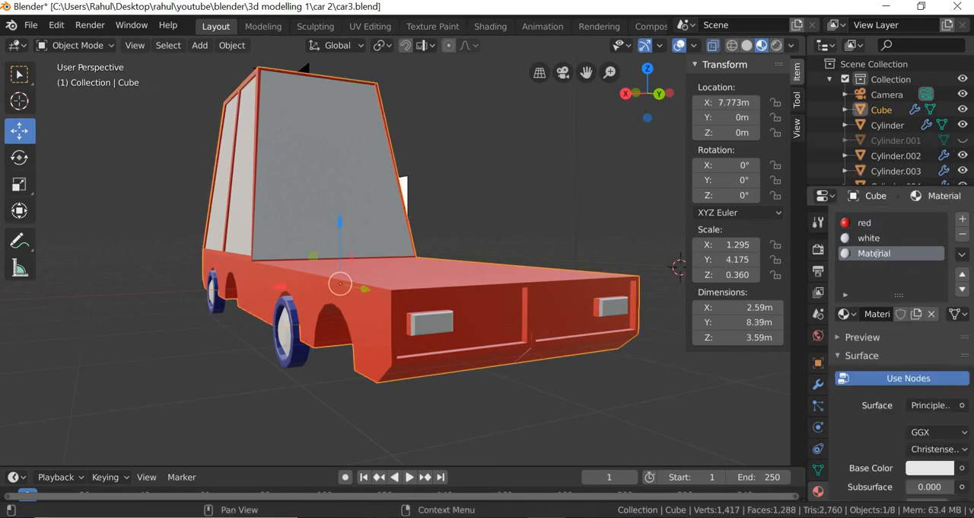
double_click(875, 253)
type("blue")
key("Return")
- Set the blue material's base color by sampling the dark blue of the wheel tire
left_click(925, 466)
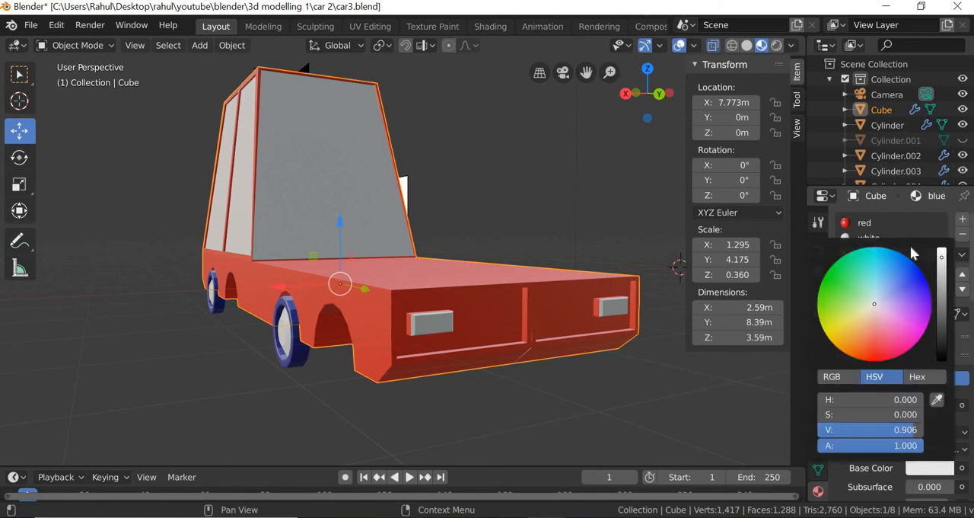
left_click(928, 469)
left_click(932, 467)
left_click(937, 400)
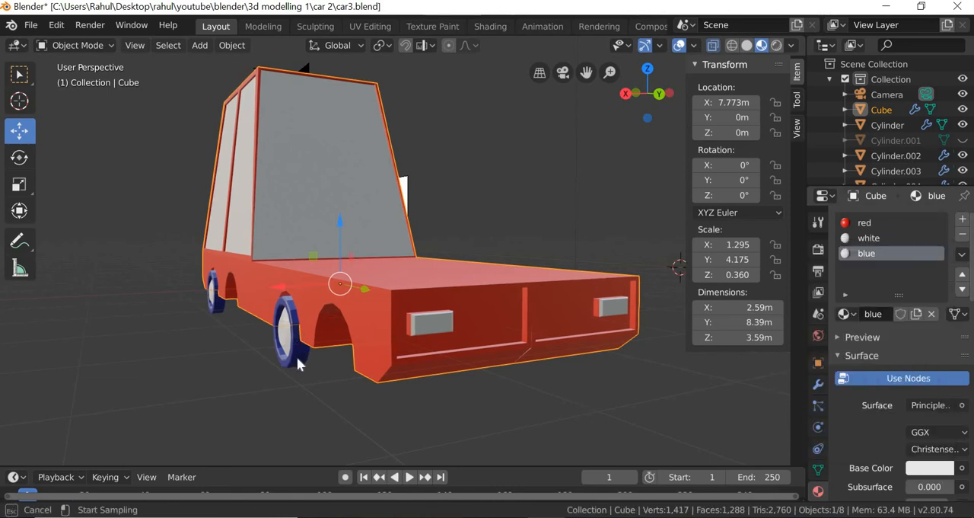
left_click(298, 364)
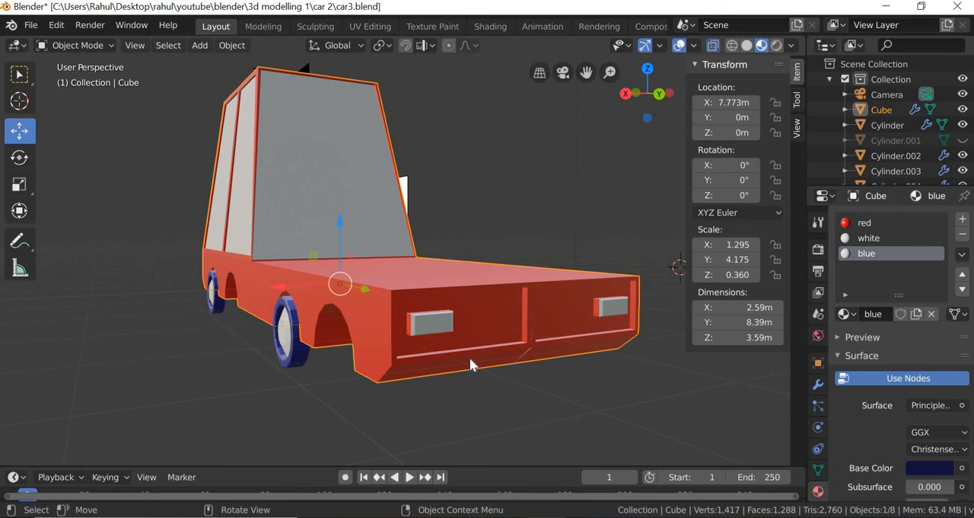
left_click(471, 405)
- Enter Edit Mode on the car body with its front end in close view
middle_click_drag(462, 354, 443, 354)
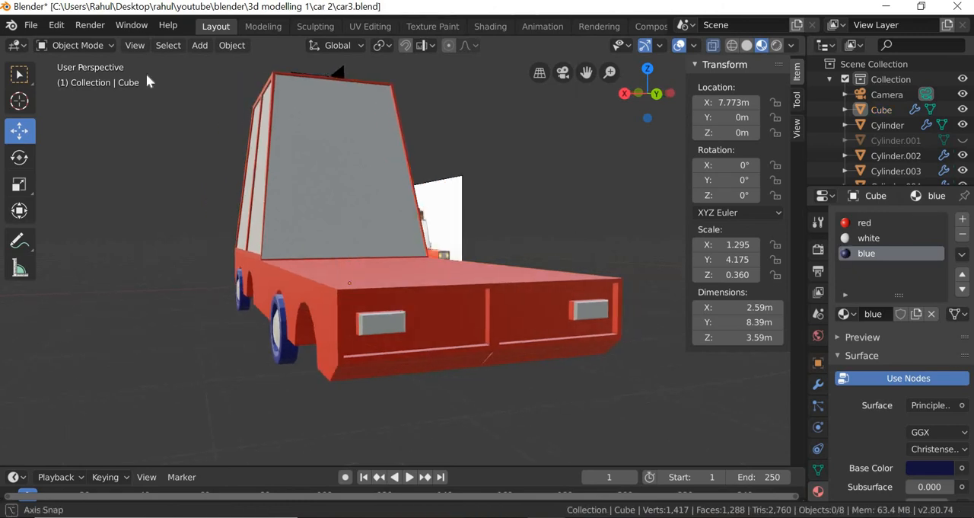
left_click(94, 44)
left_click(107, 80)
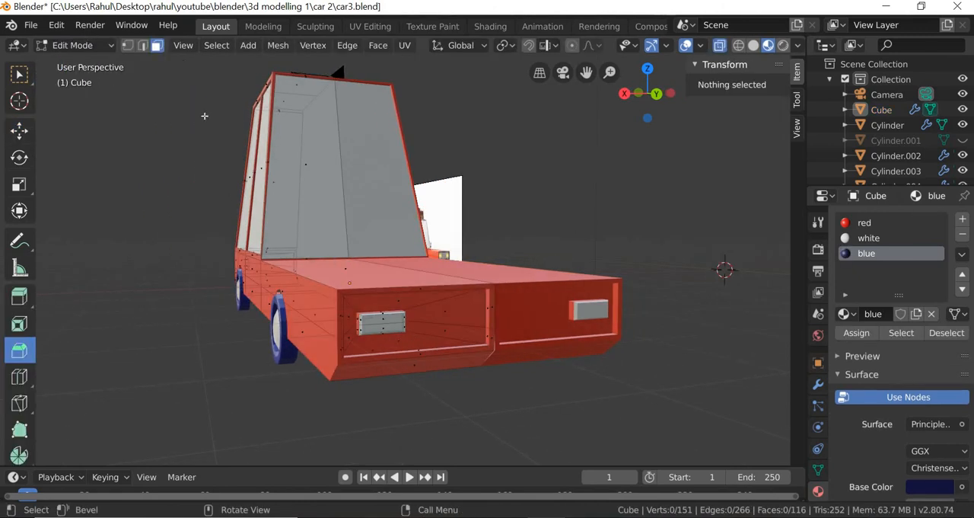
scroll(427, 393, "up", 1)
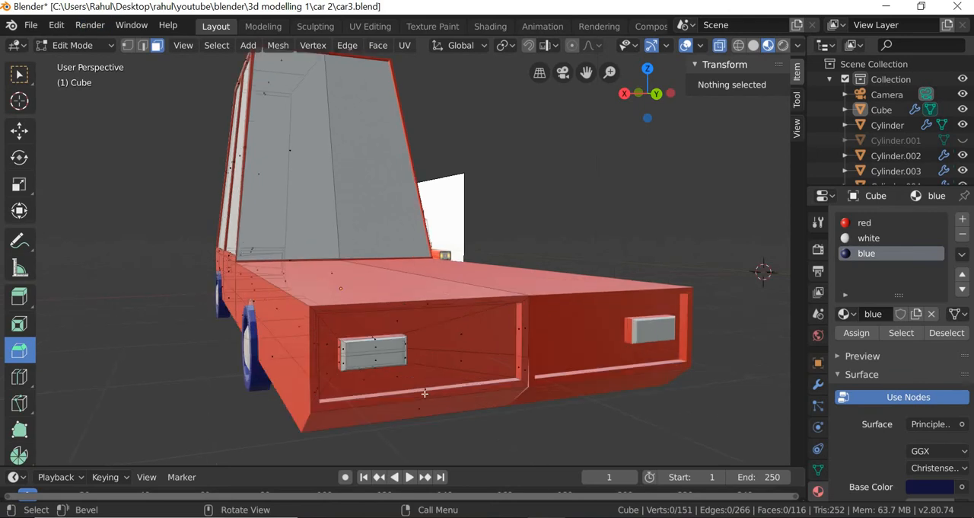
left_click(425, 393)
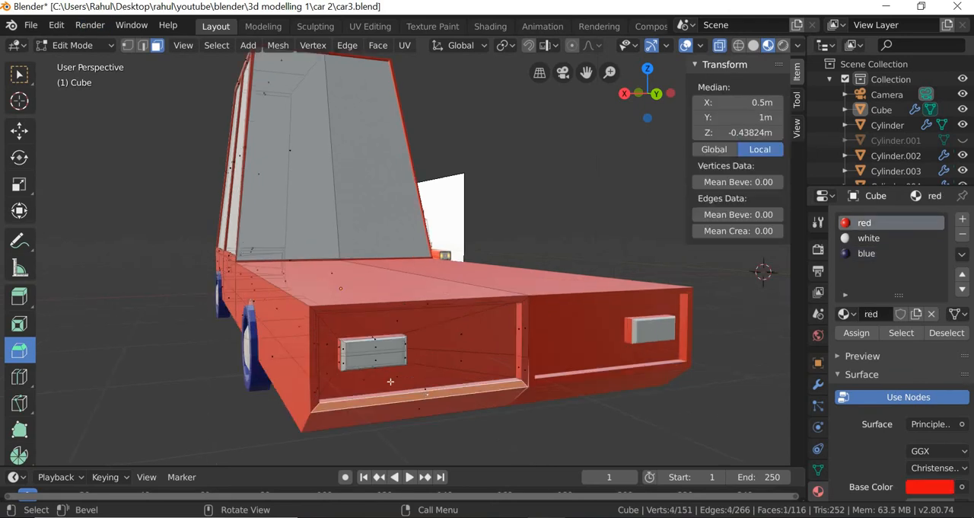
left_click(313, 384, "shift")
left_click(377, 312, "shift")
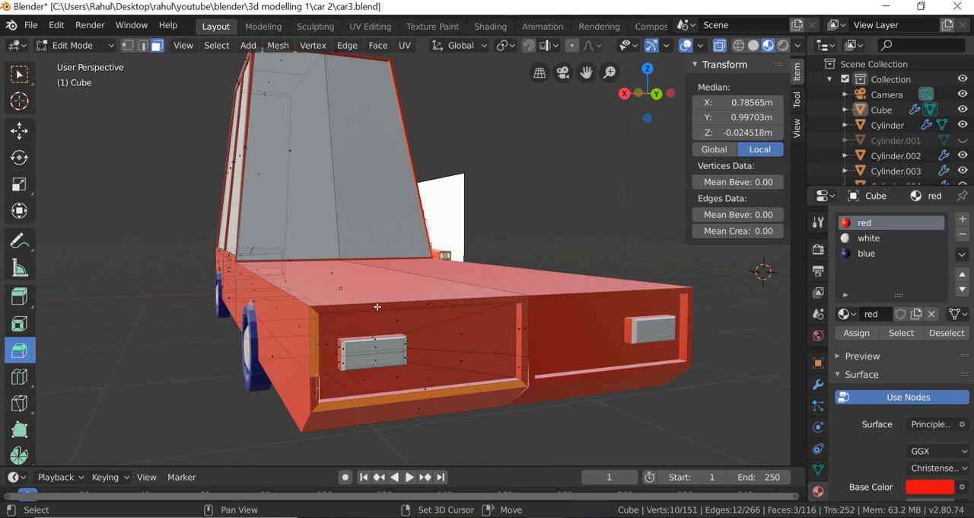
left_click(483, 309, "shift")
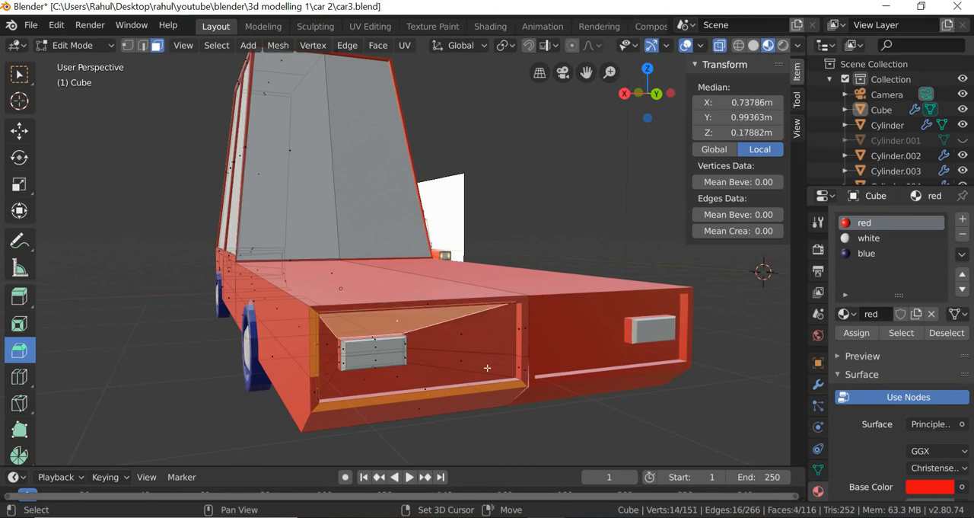
- Assign the blue material to the six narrow faces framing the car's front headlight panel
left_click(526, 328)
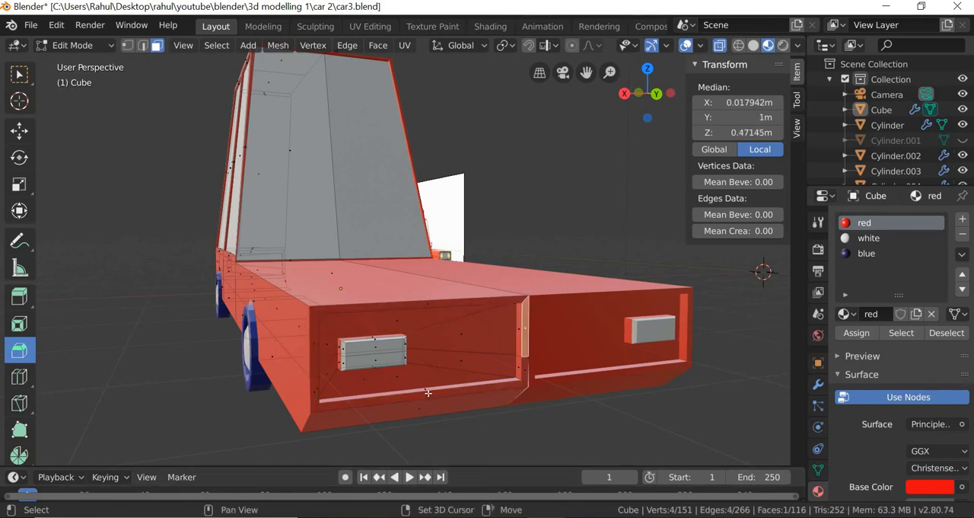
left_click(428, 392, "shift")
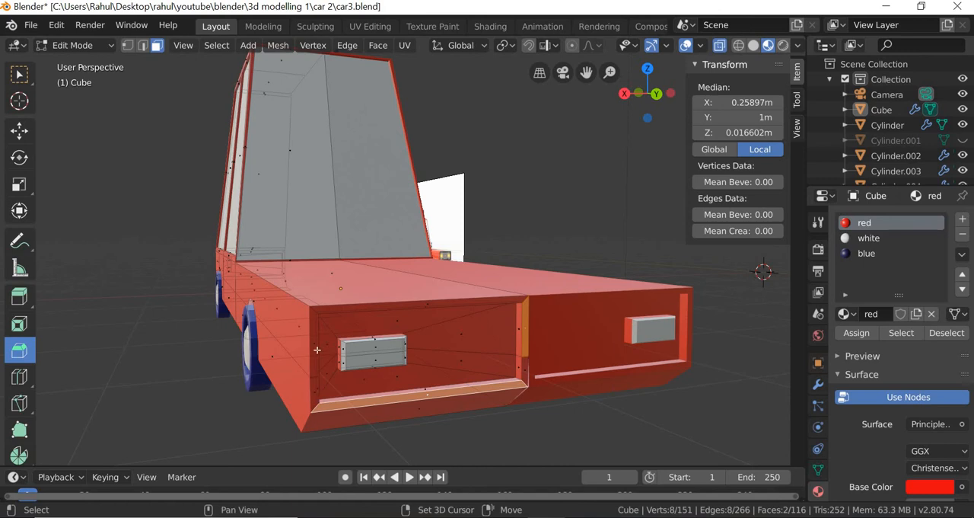
left_click(316, 346, "shift")
left_click(315, 344, "shift")
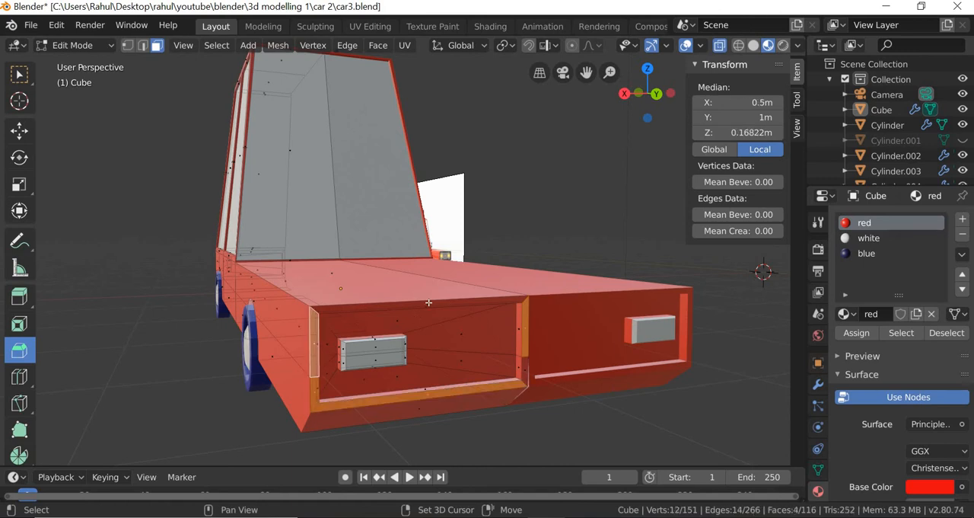
left_click(428, 303, "shift")
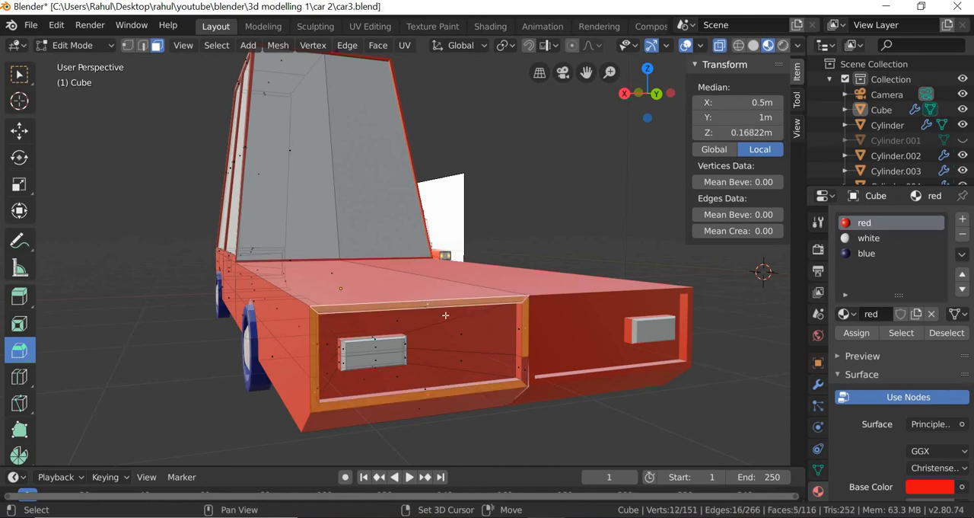
left_click(526, 371, "shift")
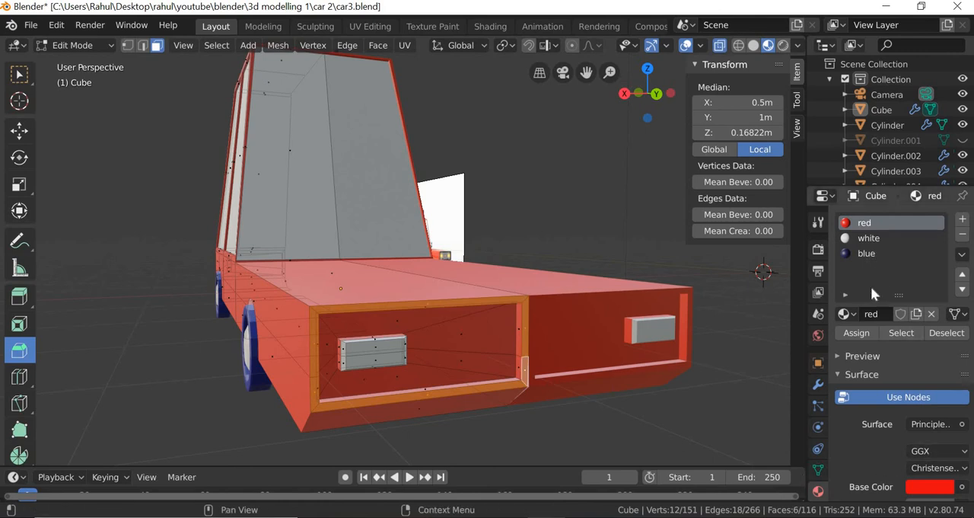
left_click(866, 253)
left_click(856, 333)
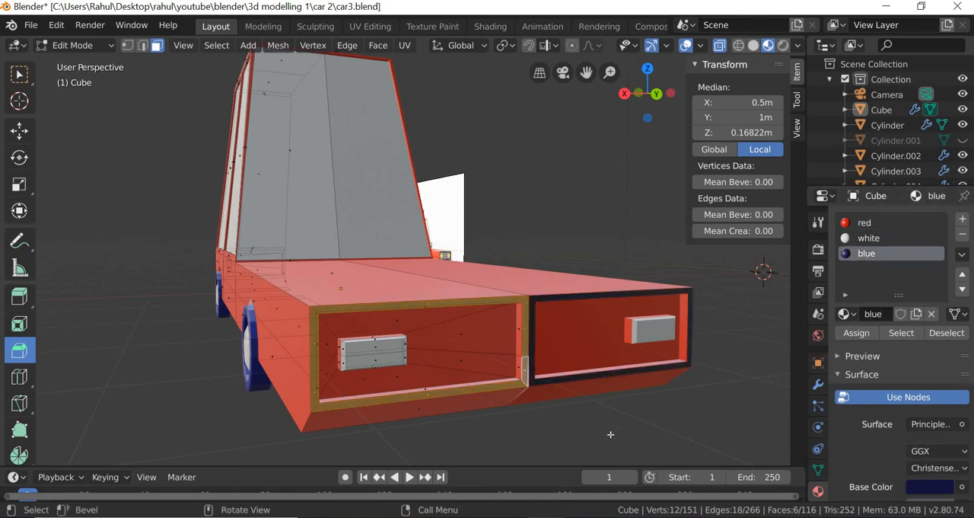
left_click(456, 421)
- Close the gap at the lower end of the front center seam by moving its vertex about -0.00699 m along X
middle_click_drag(437, 413, 442, 406)
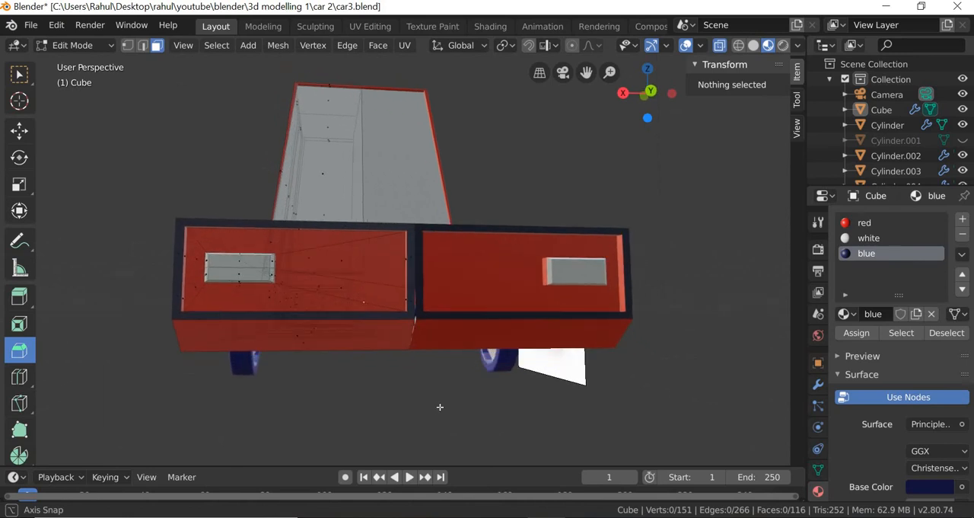
scroll(507, 431, "up", 4)
middle_click_drag(507, 431, 335, 330)
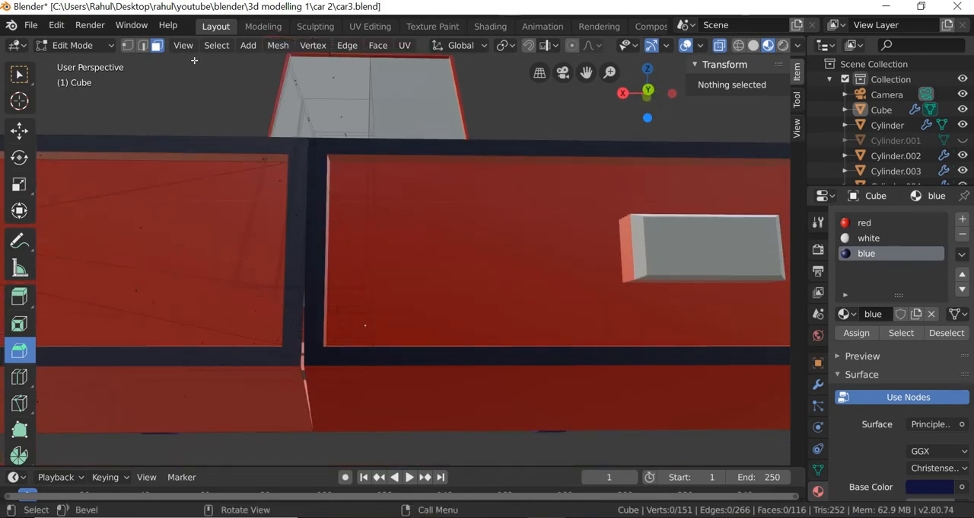
left_click(128, 46)
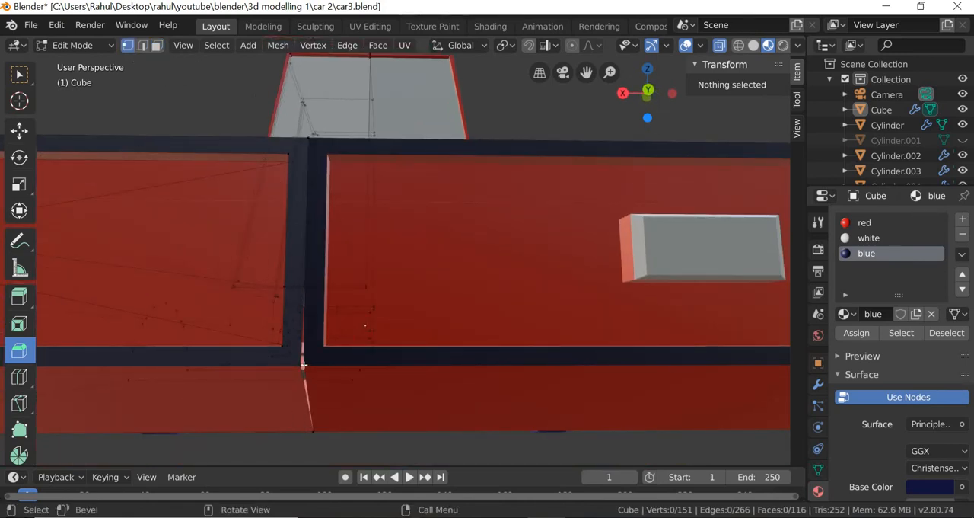
left_click(304, 369)
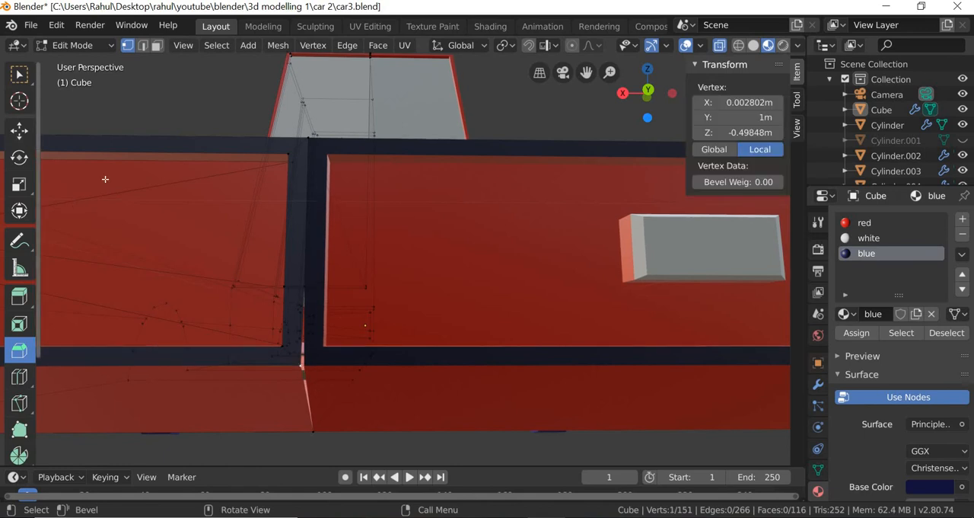
left_click(19, 131)
left_click_drag(239, 366, 239, 398)
- Clear the vertex selection and switch to face selection with the car's rear panel in close view
scroll(335, 396, "down", 5)
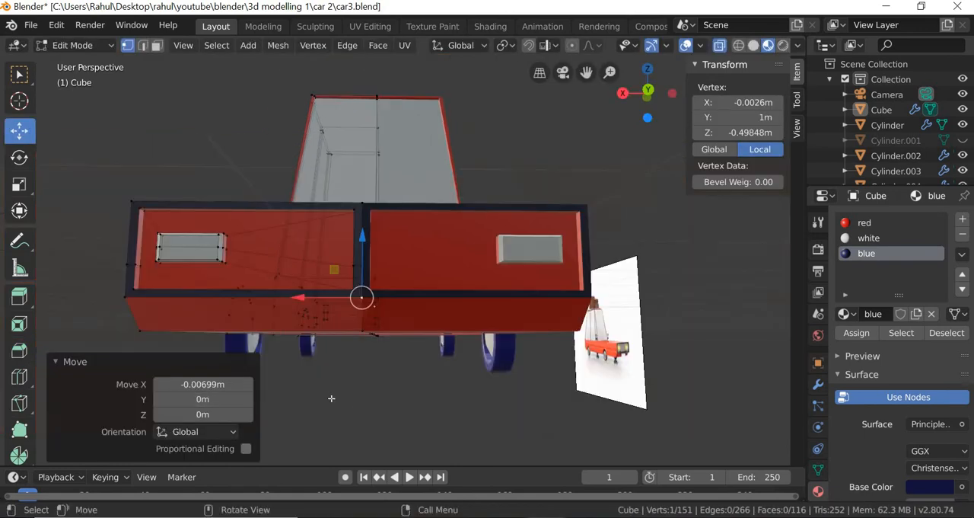
middle_click_drag(441, 397, 523, 412)
scroll(459, 419, "down", 4)
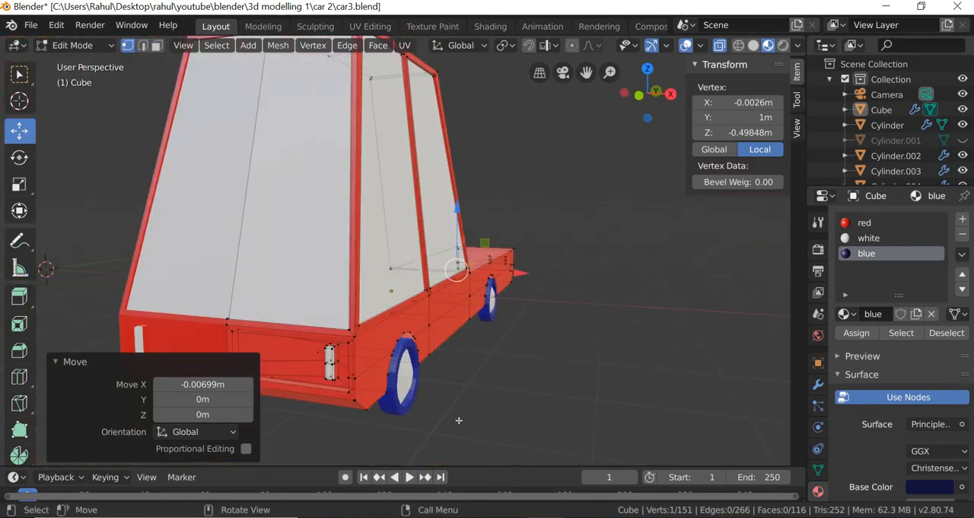
middle_click_drag(459, 420, 198, 342)
scroll(464, 398, "up", 2)
left_click(472, 381)
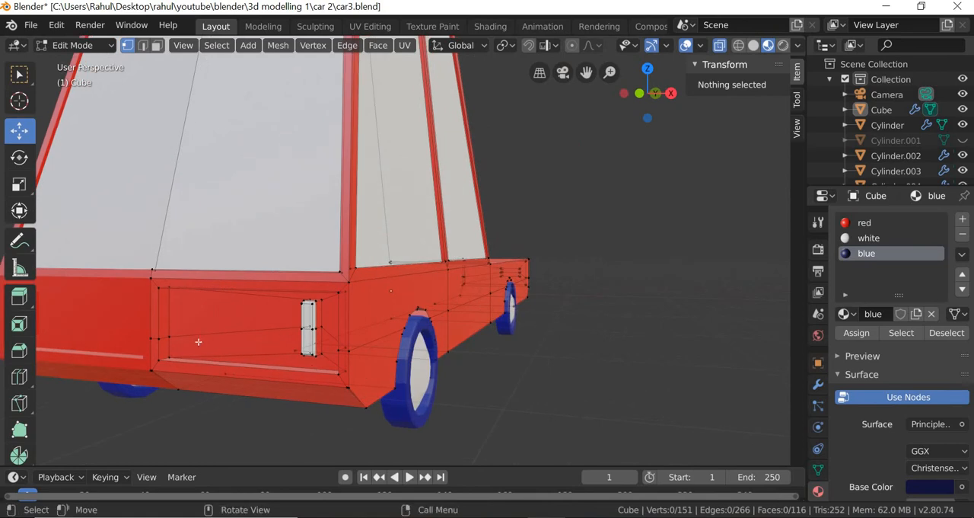
left_click(157, 45)
left_click(245, 373)
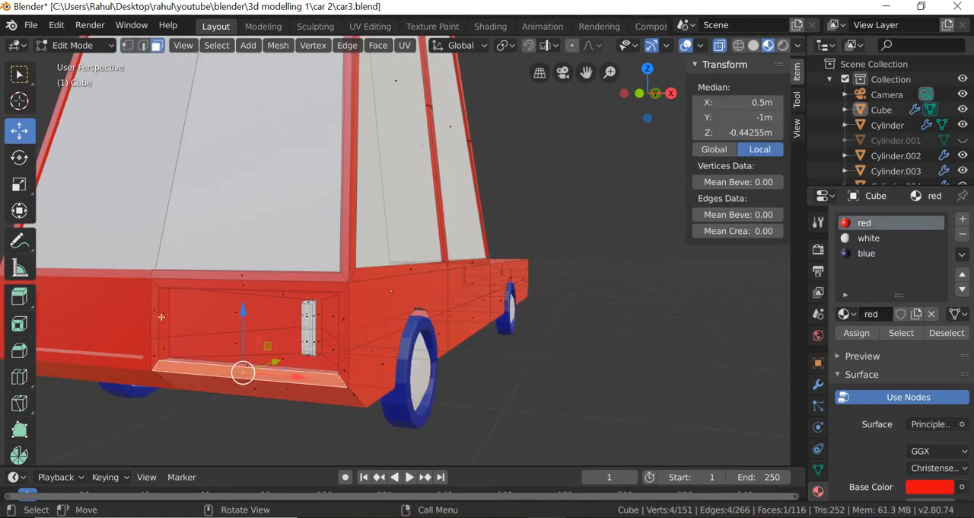
left_click(155, 311, "shift")
left_click(240, 274, "shift")
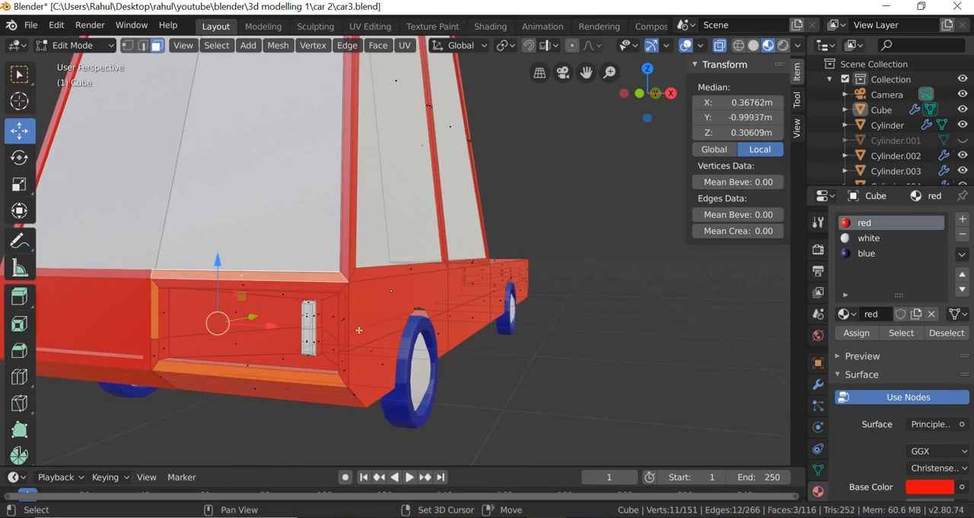
left_click(342, 321, "shift")
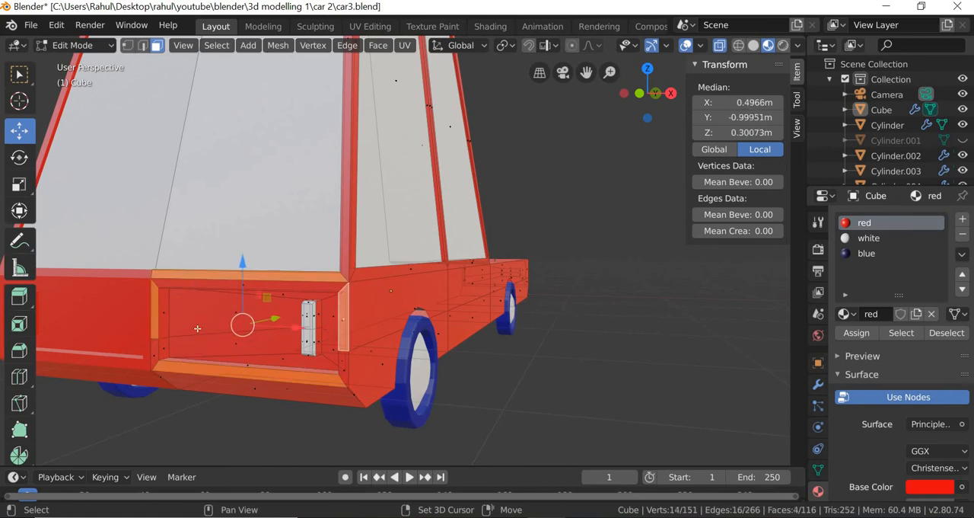
left_click(156, 355, "shift")
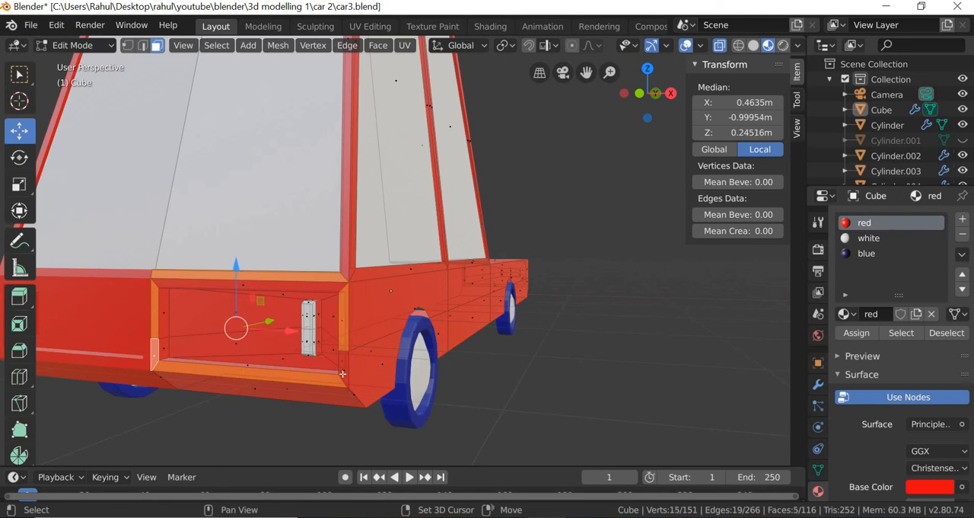
left_click(342, 373, "shift")
scroll(342, 373, "up", 2)
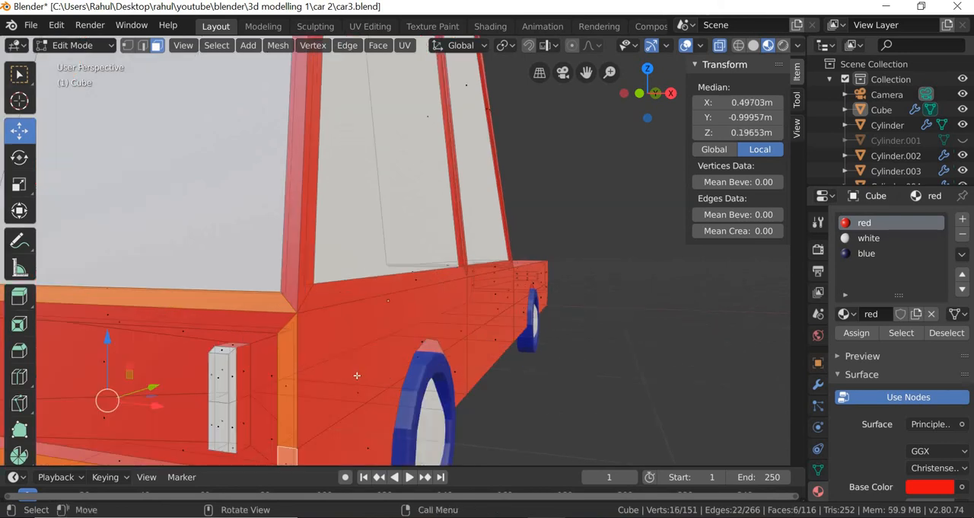
middle_click_drag(357, 374, 358, 371)
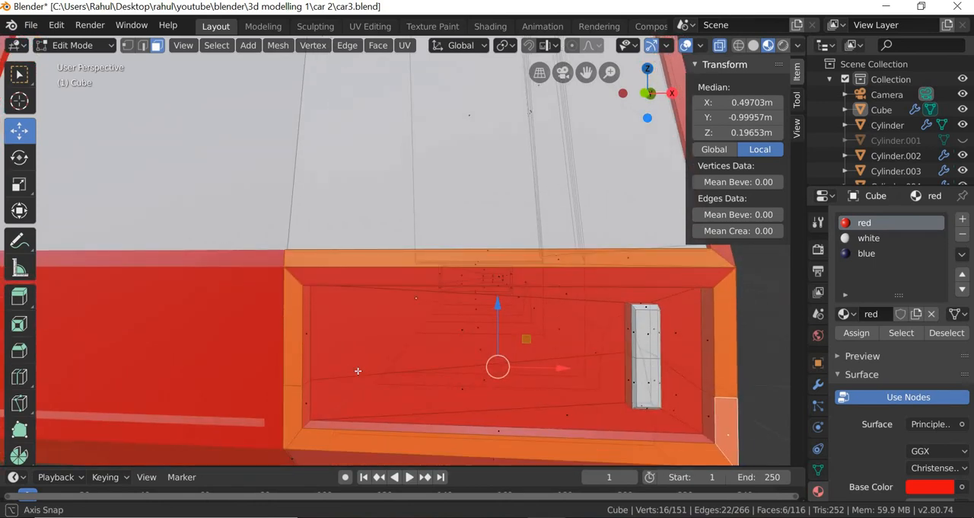
key("ctrl+z")
key("ctrl+z")
key("ctrl+z")
key("ctrl+z")
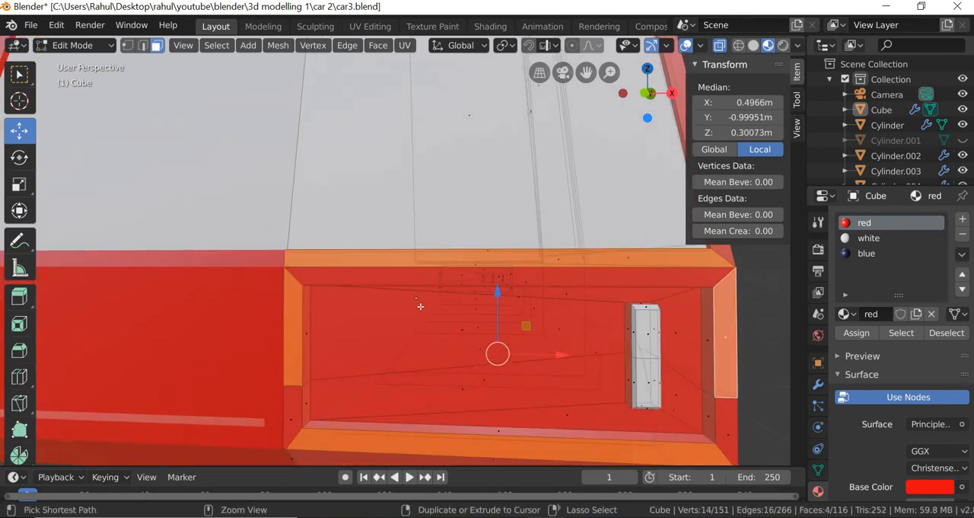
left_click(532, 300, "shift")
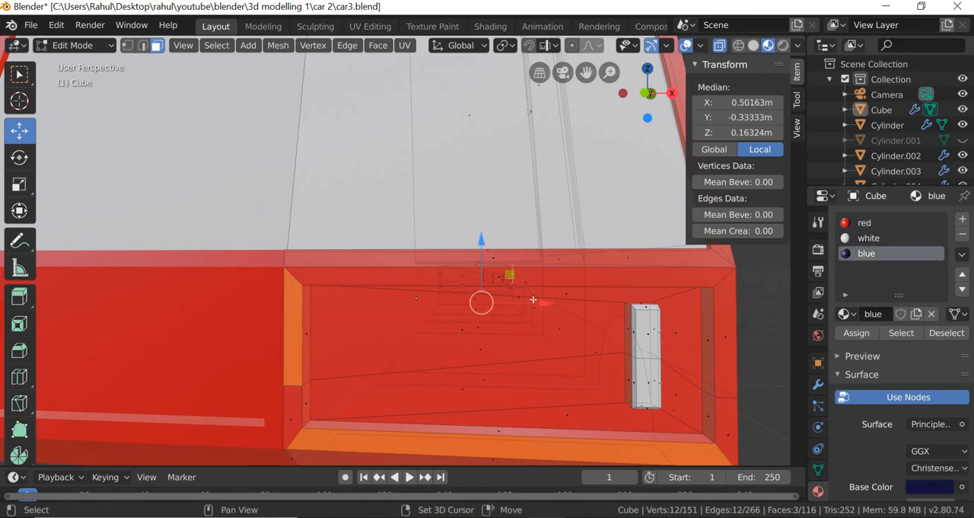
key("ctrl+z")
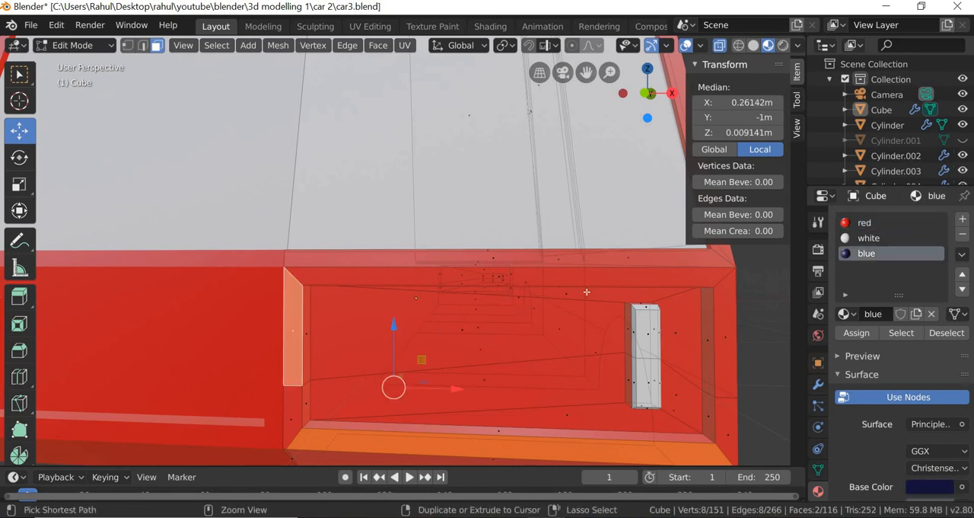
- Turn off X-ray and assign the blue material to the six narrow faces framing the rear light panel, clearing the selection when done
left_click(720, 46)
left_click(698, 279)
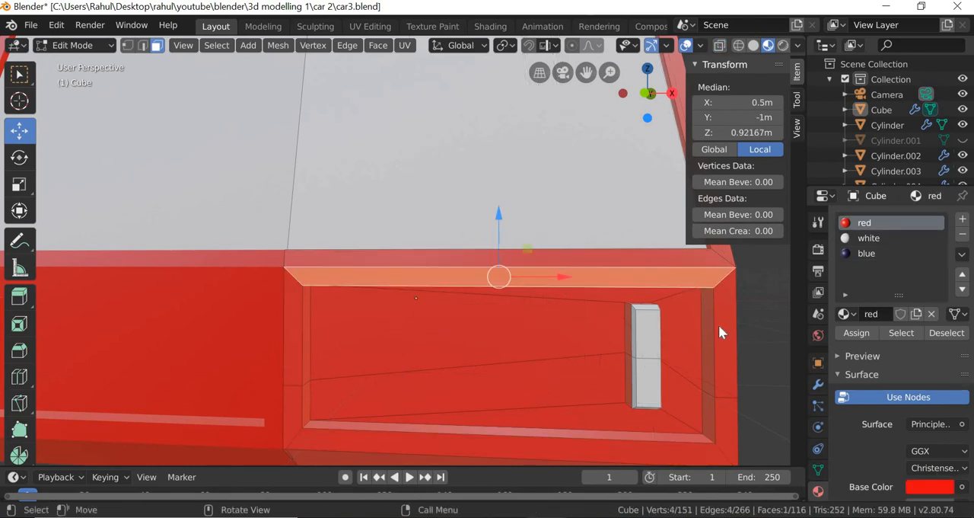
left_click(722, 335, "shift")
left_click(728, 417, "shift")
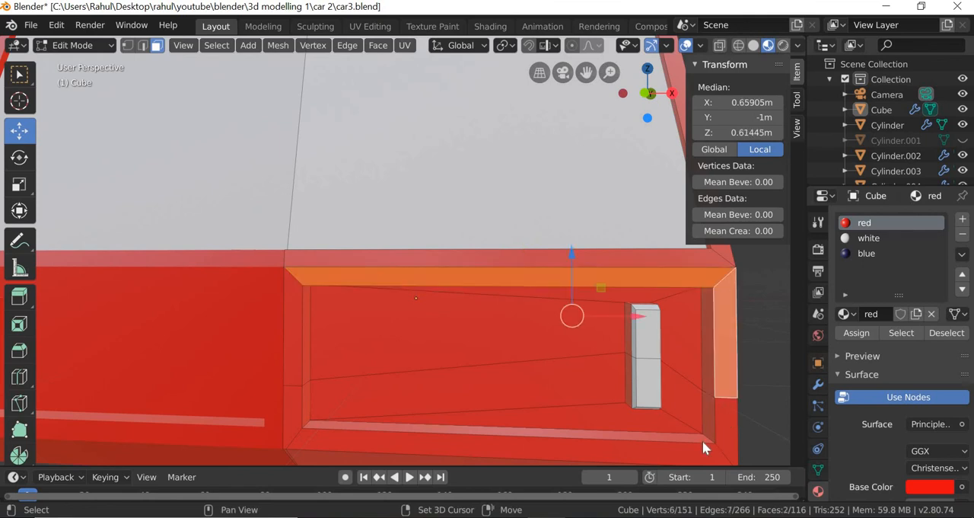
left_click(330, 417, "shift")
left_click(287, 408, "shift")
left_click(288, 354, "shift")
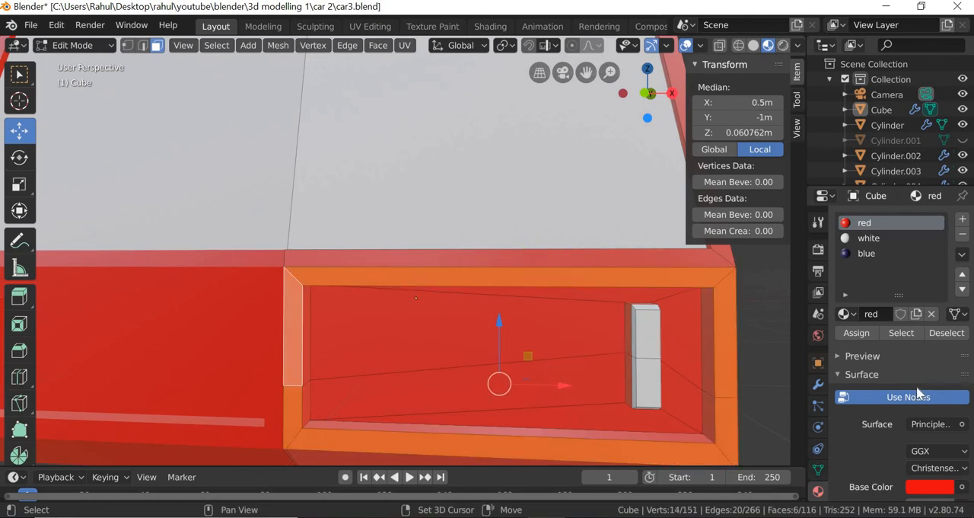
left_click(866, 253)
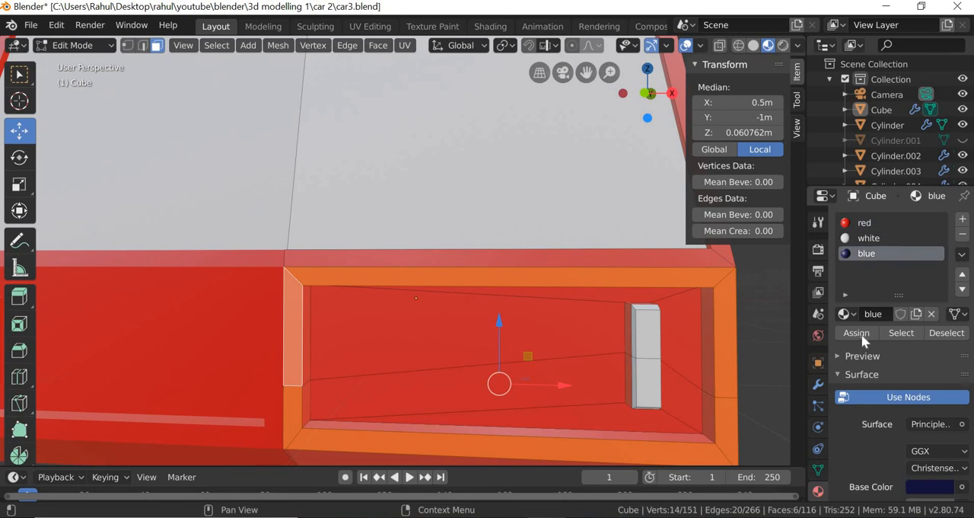
left_click(857, 333)
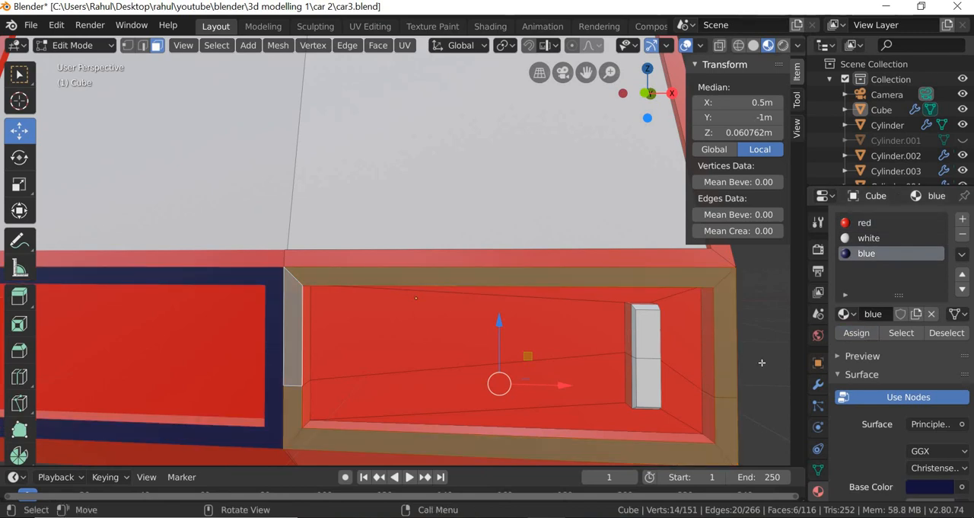
key("alt+a")
- Return to Object Mode and move the front wheel forward along Y, clear of its wheel arch
scroll(761, 359, "down", 8)
middle_click_drag(572, 363, 451, 307)
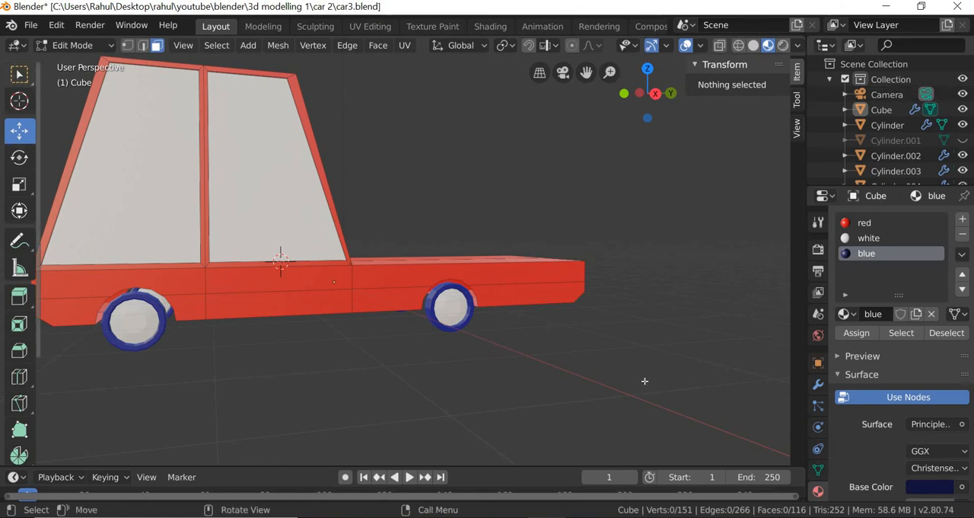
key("w")
scroll(482, 371, "up", 3)
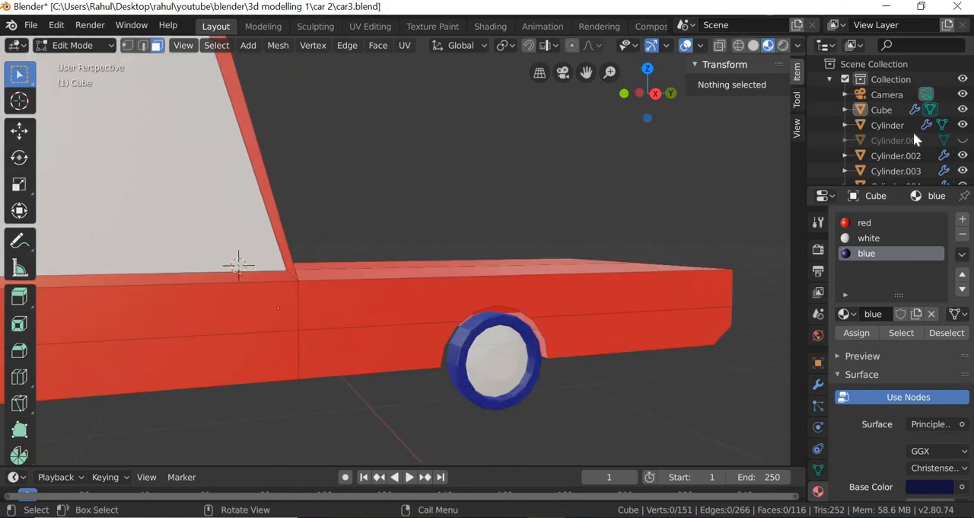
left_click(92, 47)
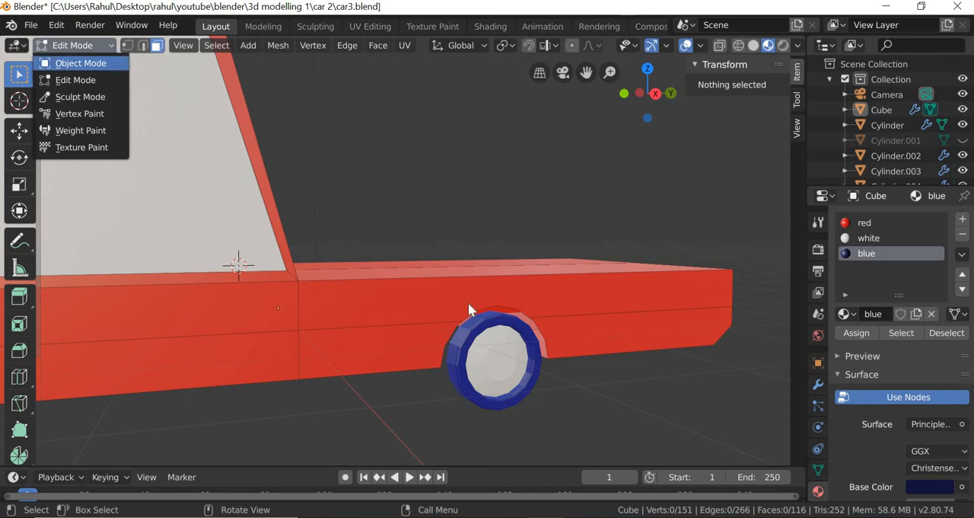
key("Tab")
left_click(491, 352)
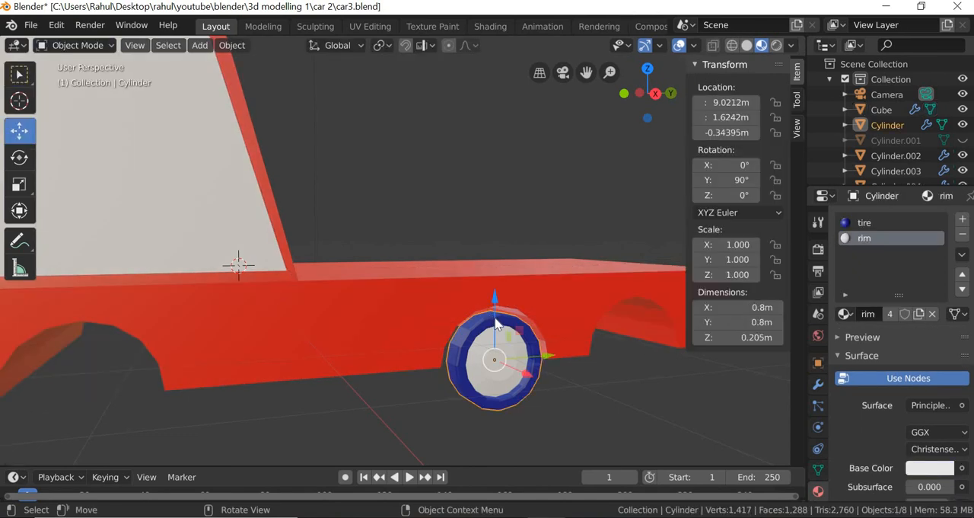
left_click_drag(545, 355, 688, 335)
- Enter Edit Mode on the car body with edge selection, bringing the open front wheel arch into view
middle_click_drag(534, 402, 498, 389)
middle_click_drag(370, 465, 537, 387)
left_click(538, 389)
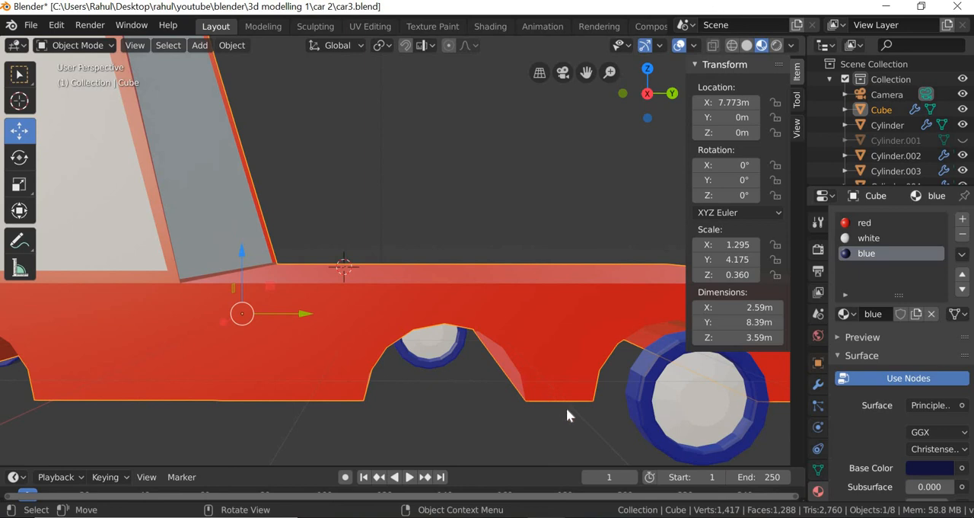
left_click(72, 46)
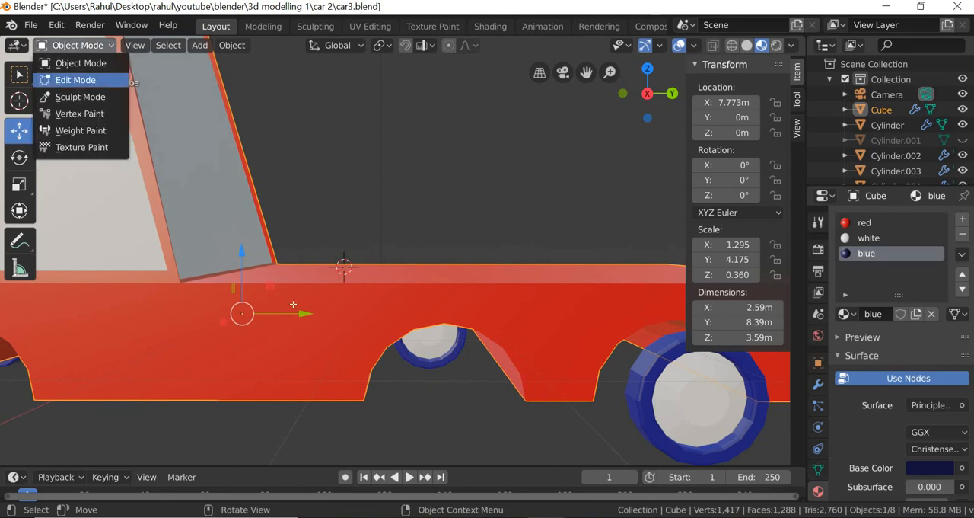
left_click(74, 78)
left_click(144, 46)
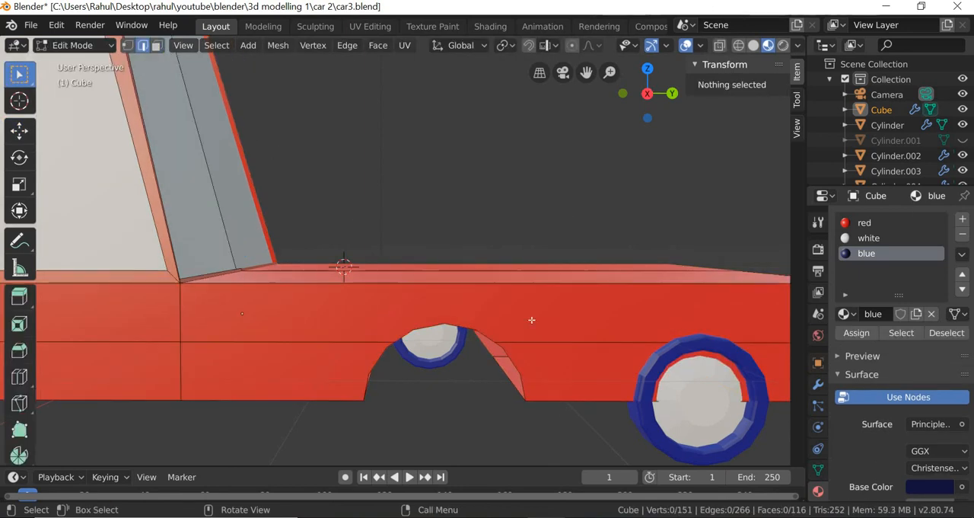
middle_click_drag(544, 361, 531, 373)
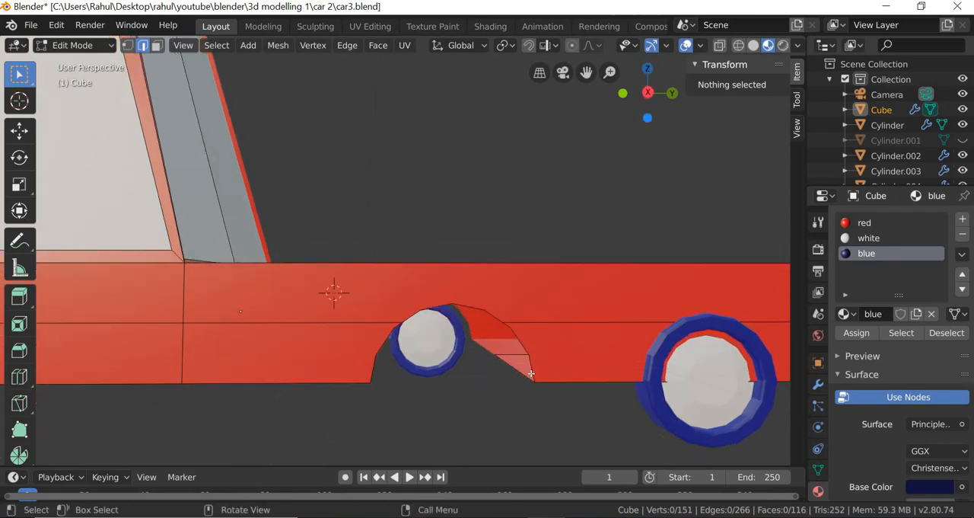
- Select the upper outer edges of the front wheel arch as an edge loop from one of its edges
left_click(532, 373)
left_click(481, 326)
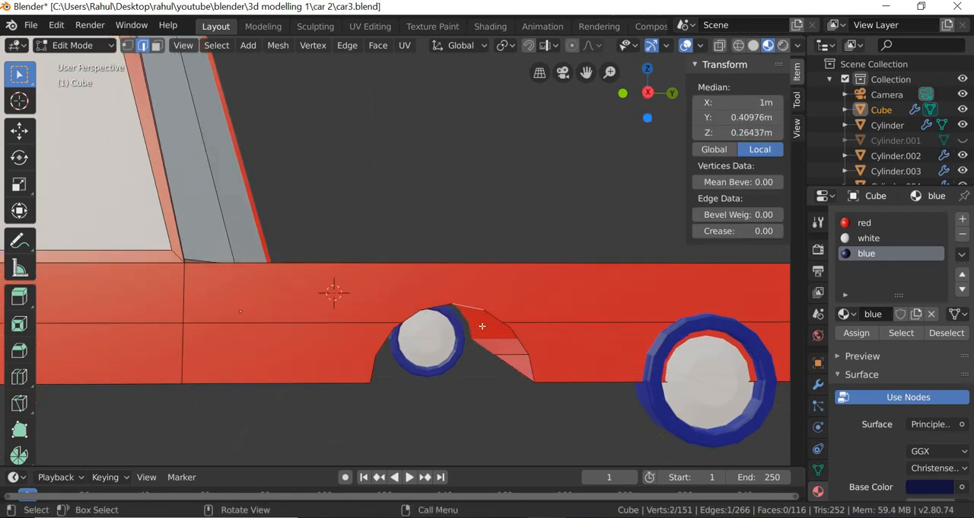
left_click(216, 46)
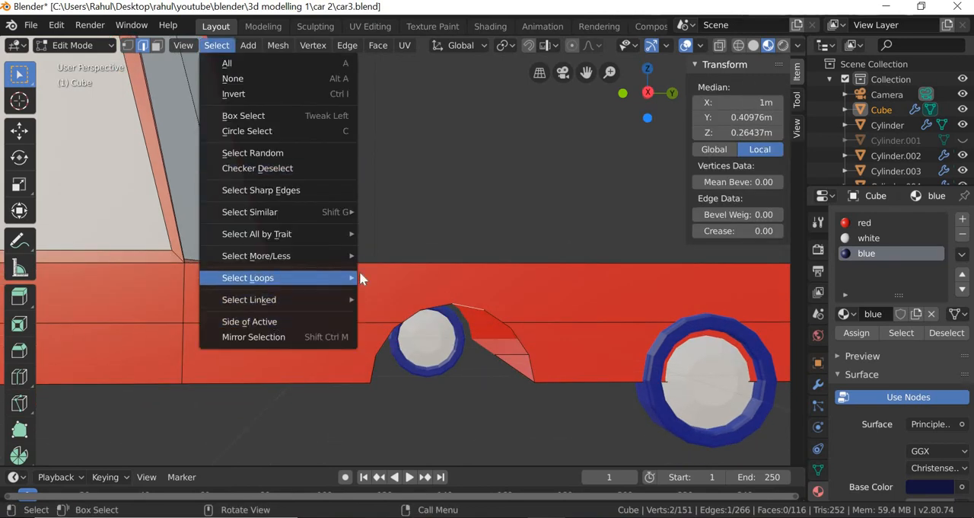
mouse_move(354, 277)
left_click(413, 293)
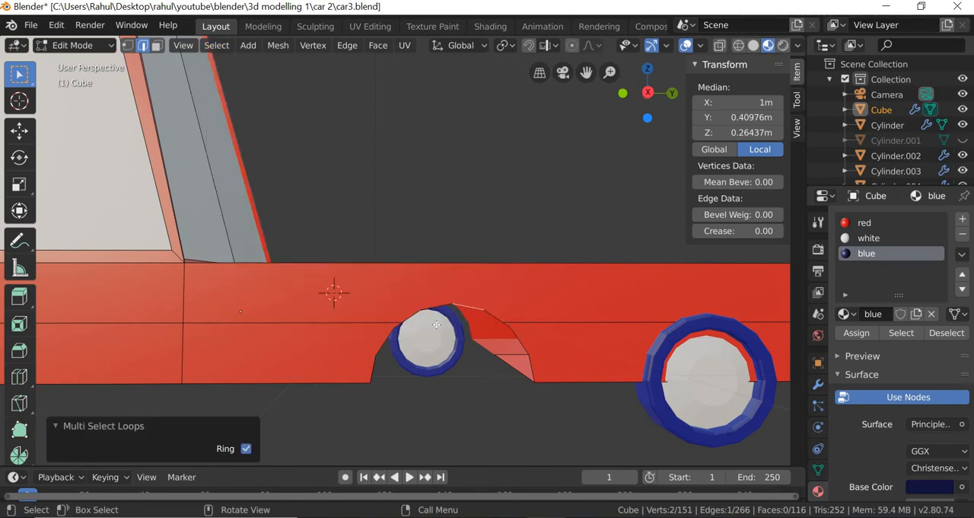
left_click(217, 46)
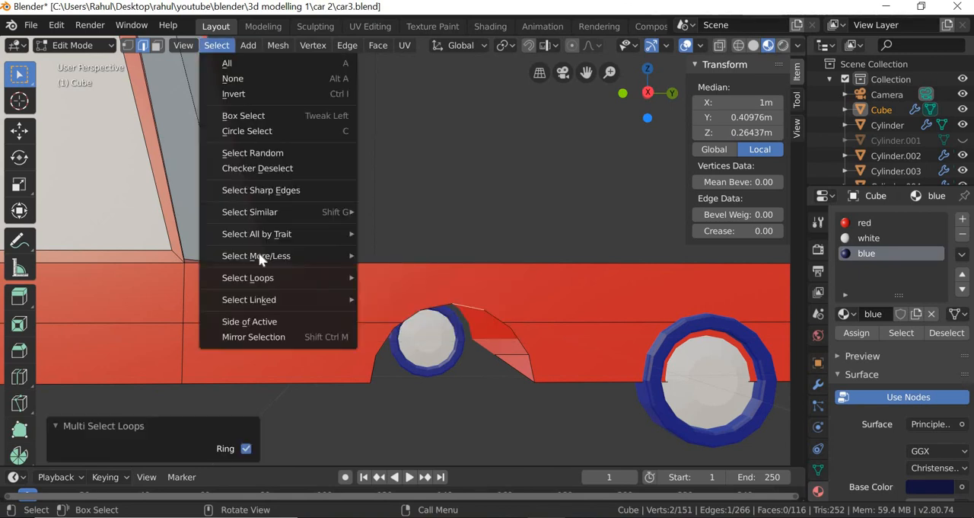
mouse_move(328, 277)
left_click(419, 278)
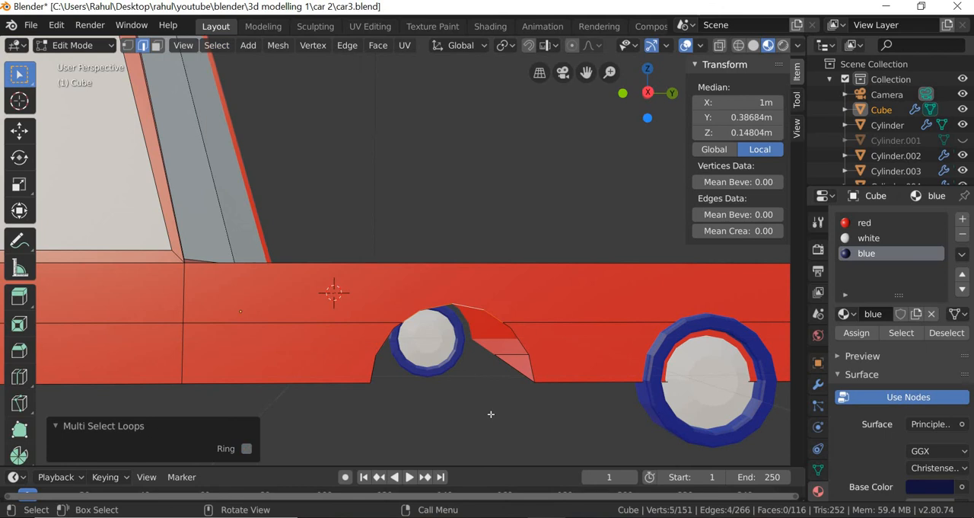
- Add the remaining side edges of the front wheel arch so its whole outer outline is selected
middle_click_drag(496, 407, 533, 305)
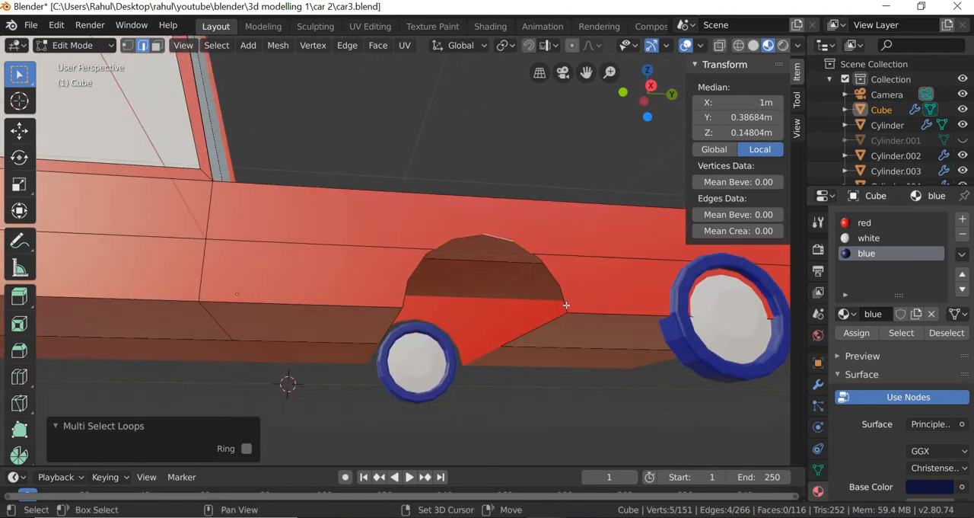
left_click(566, 306, "shift")
left_click(414, 269, "shift")
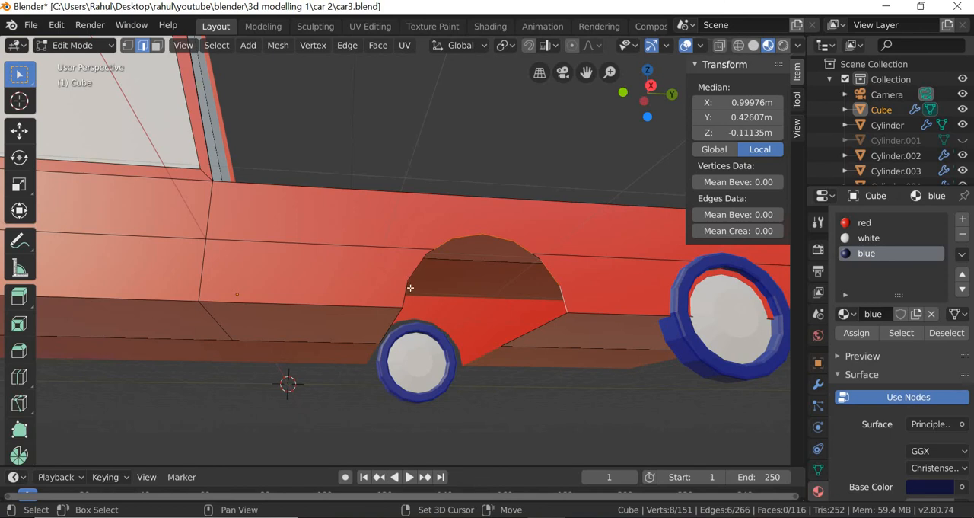
left_click(410, 288, "shift")
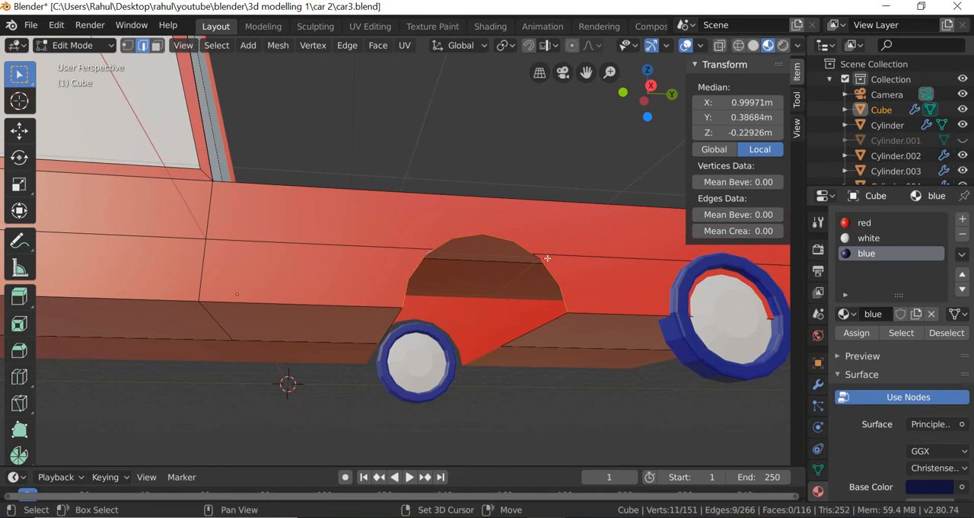
left_click(538, 258, "shift")
- Extrude the front wheel arch's outline edges in place, then turn on X-ray and activate the Move tool
middle_click_drag(504, 353, 428, 368)
middle_click_drag(386, 394, 316, 385)
key("e")
right_click(397, 393)
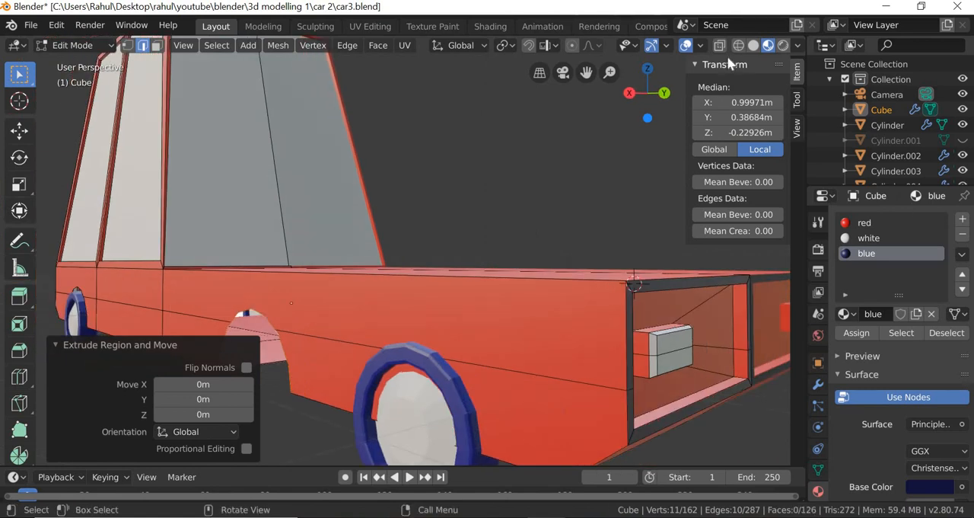
left_click(720, 48)
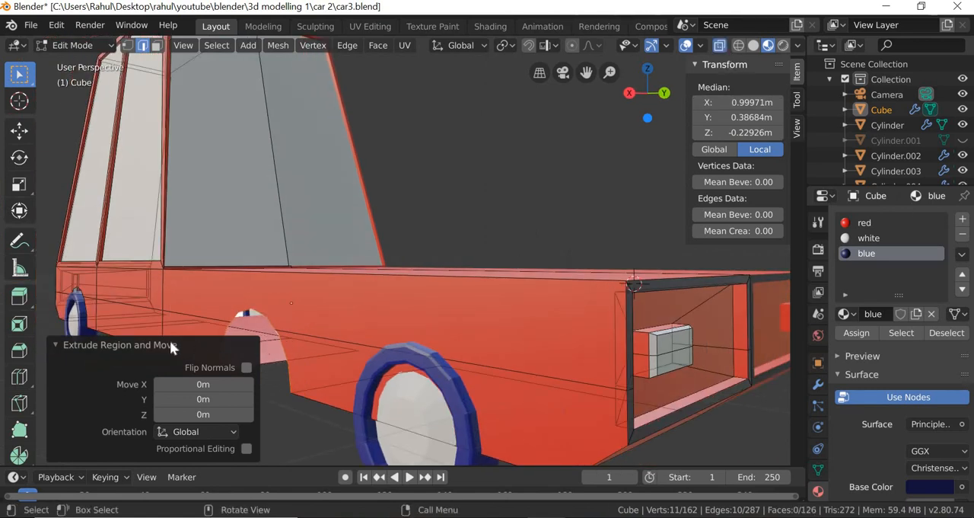
left_click(56, 344)
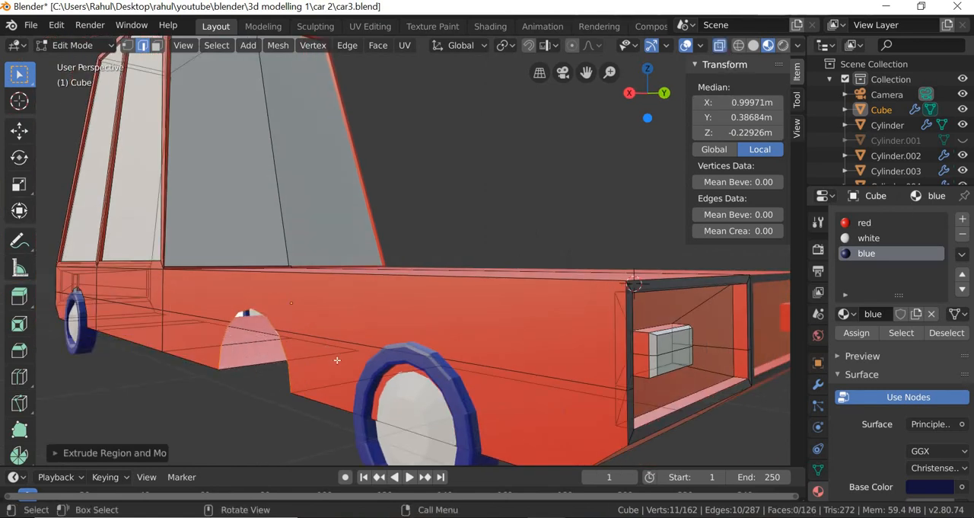
middle_click_drag(337, 359, 339, 378)
left_click(20, 135)
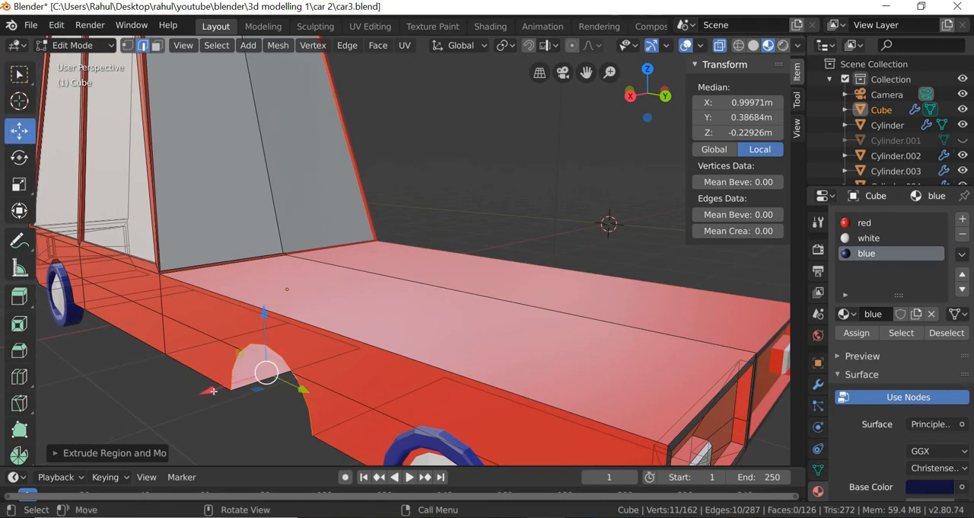